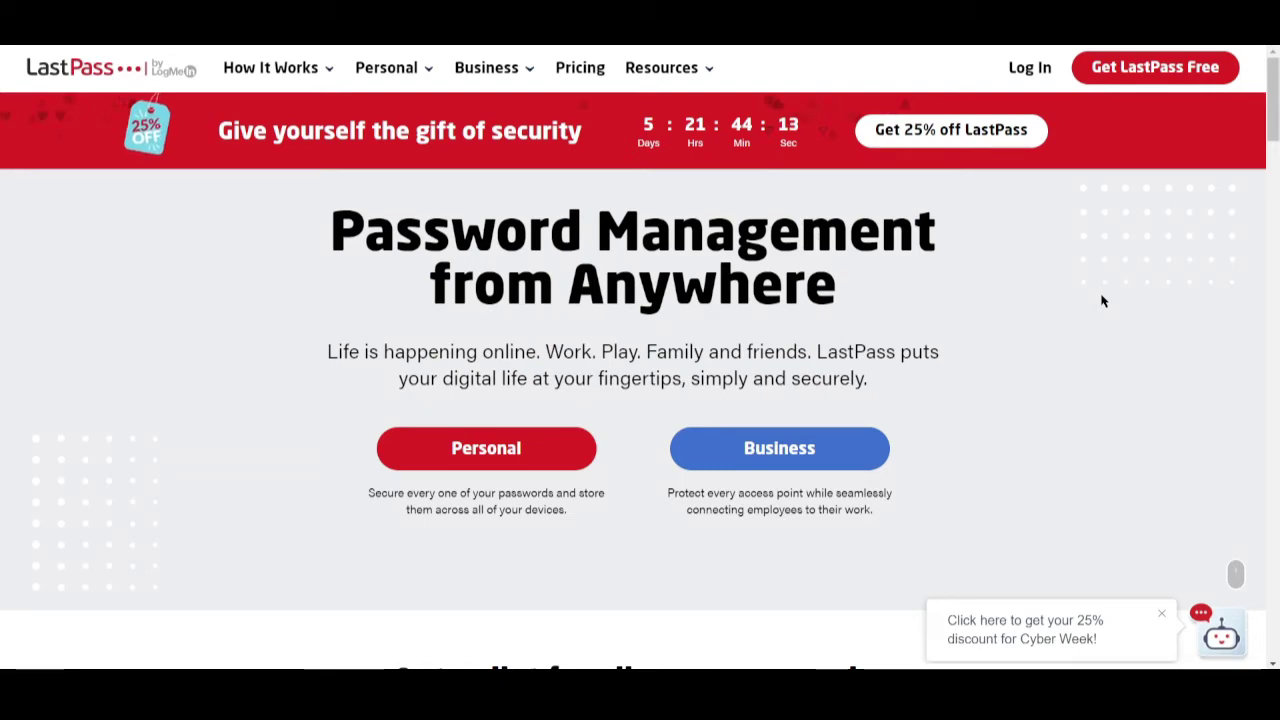
- Start a free LastPass account sign-up and enter the e-mail address
scroll(474, 331, "down", 5)
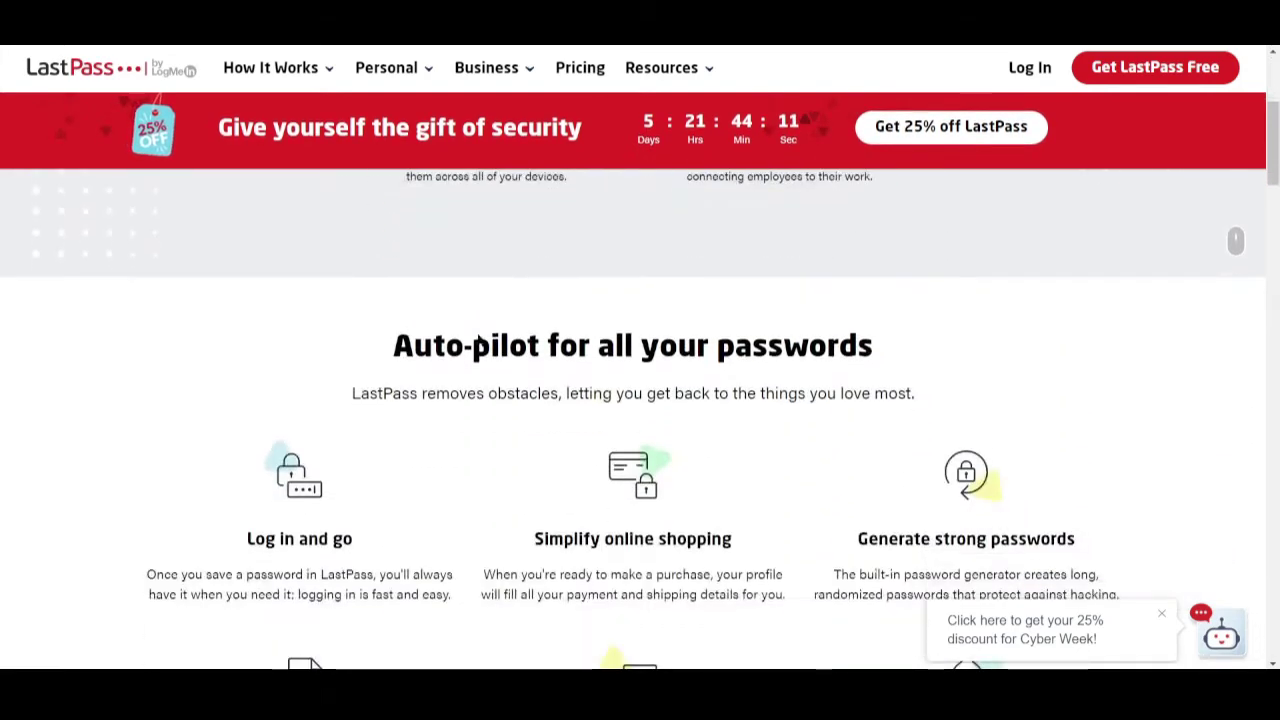
scroll(484, 342, "up", 5)
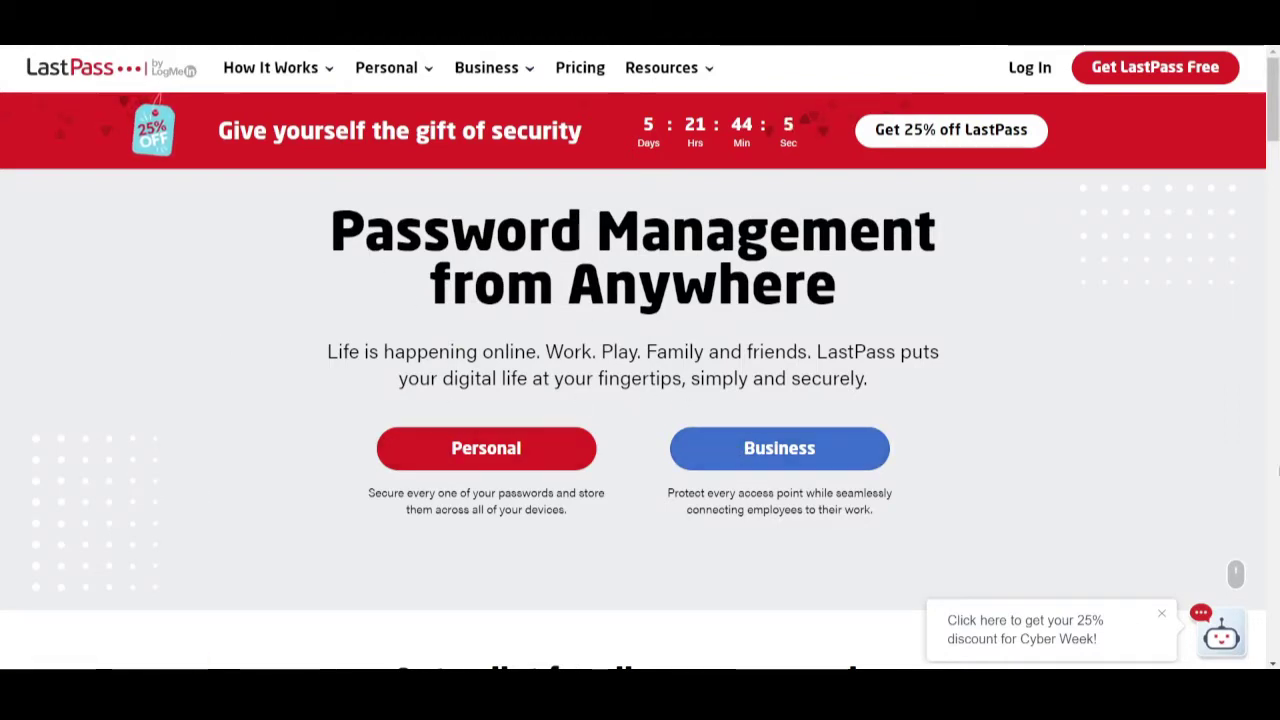
left_click(1127, 82)
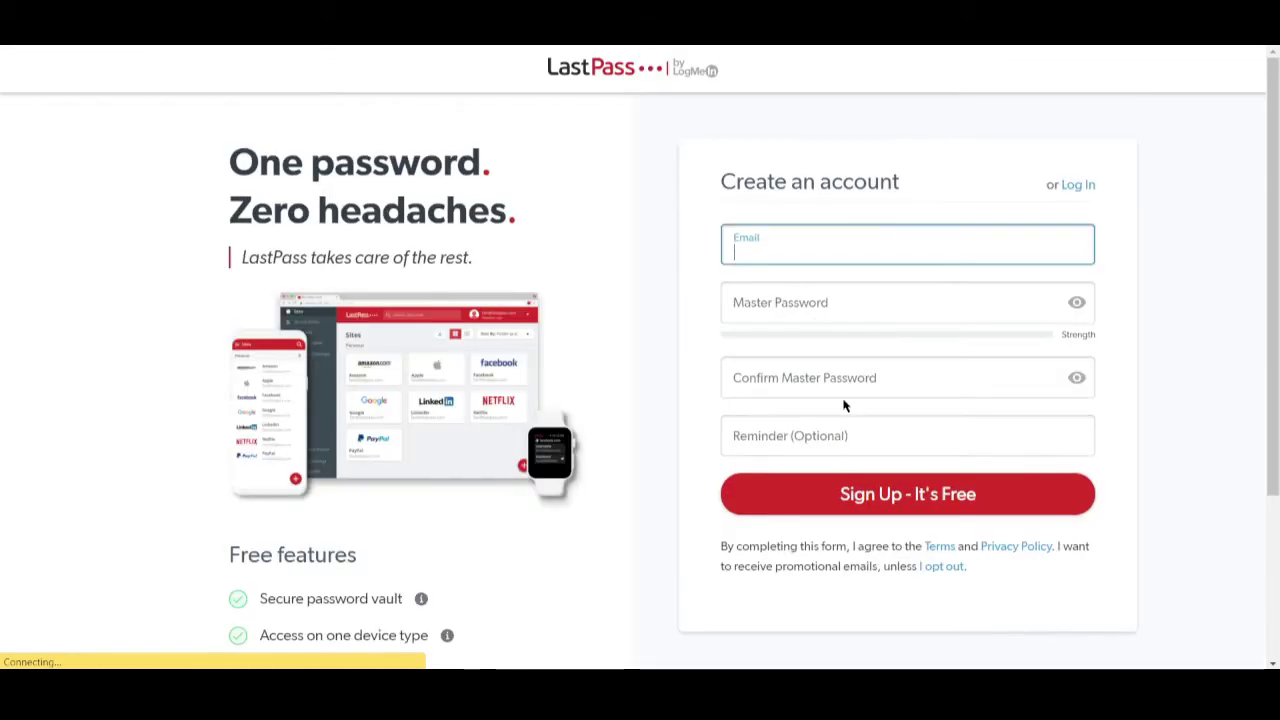
scroll(846, 403, "down", 3)
scroll(846, 403, "up", 2)
scroll(843, 405, "up", 1)
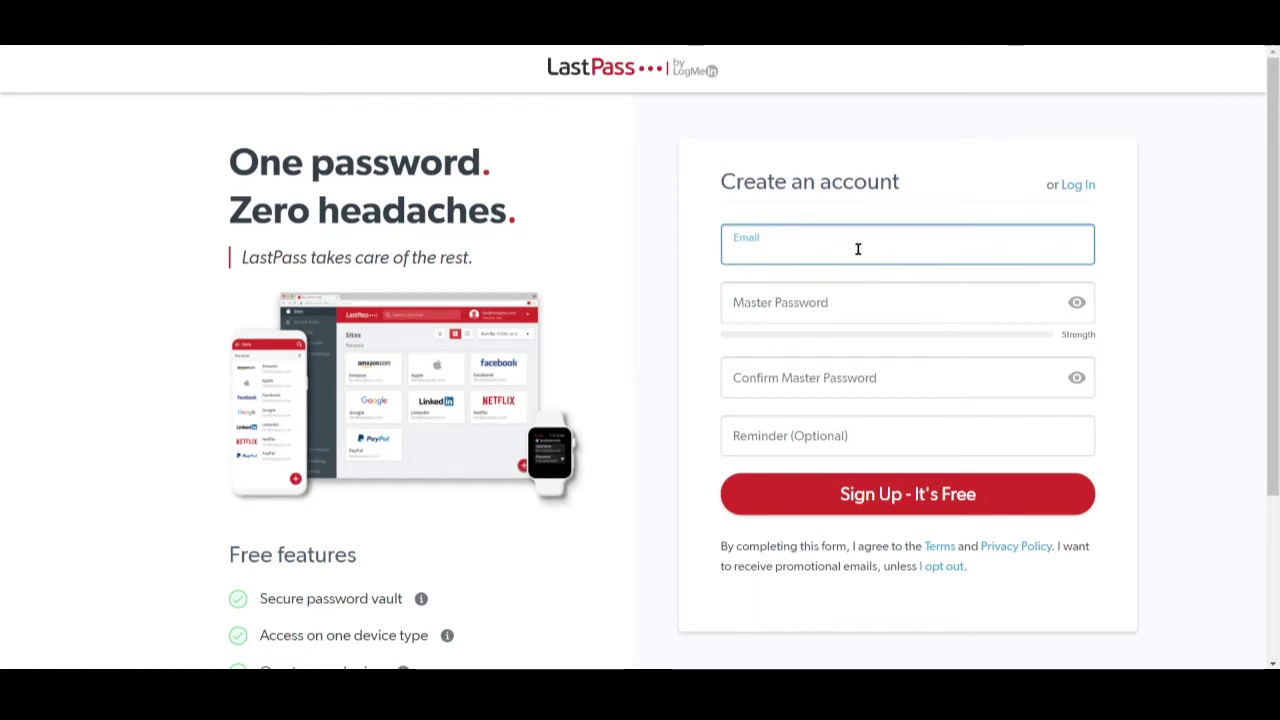
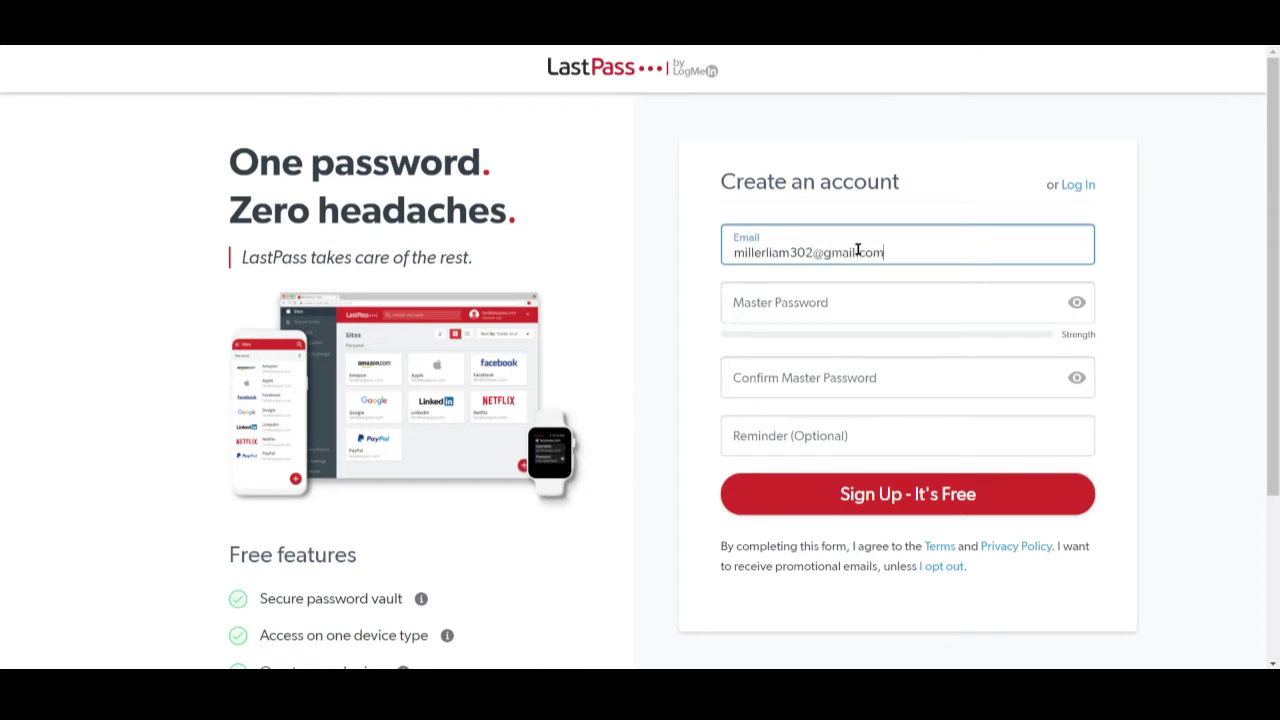
- Enter a master password, then clear and retype it so it meets every listed requirement
left_click(777, 301)
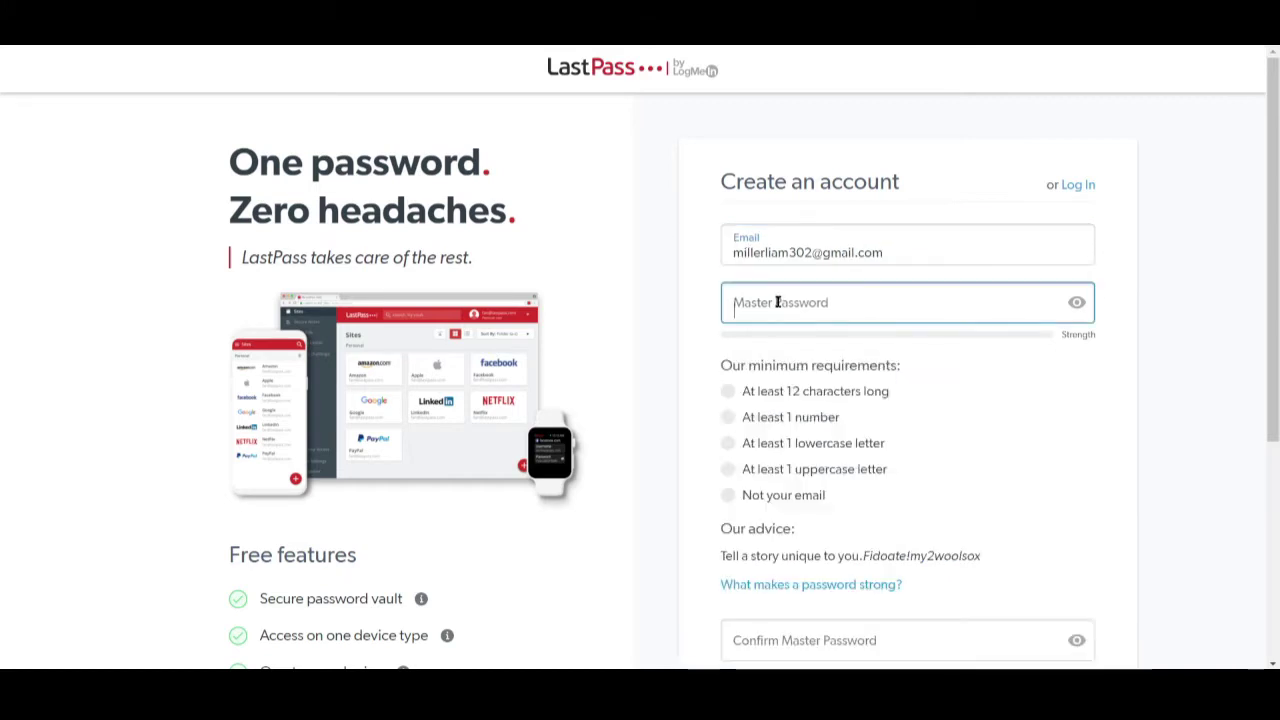
type("•••••••••")
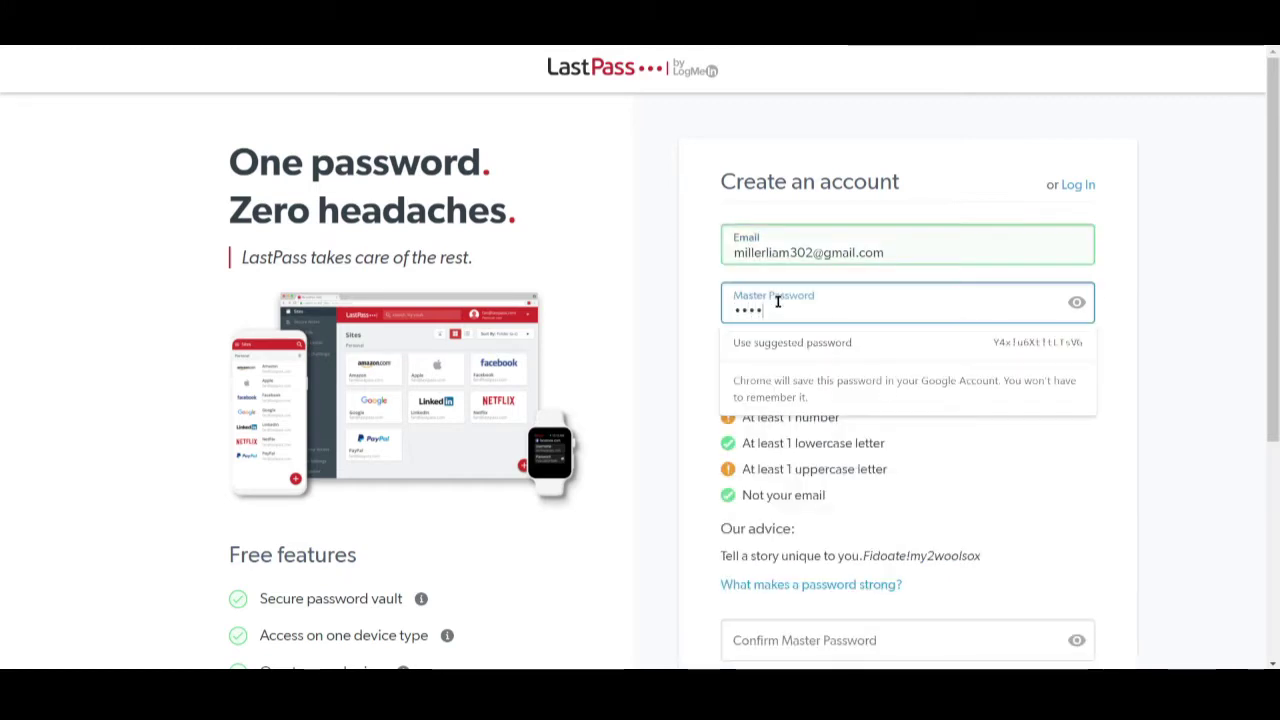
type("•••••")
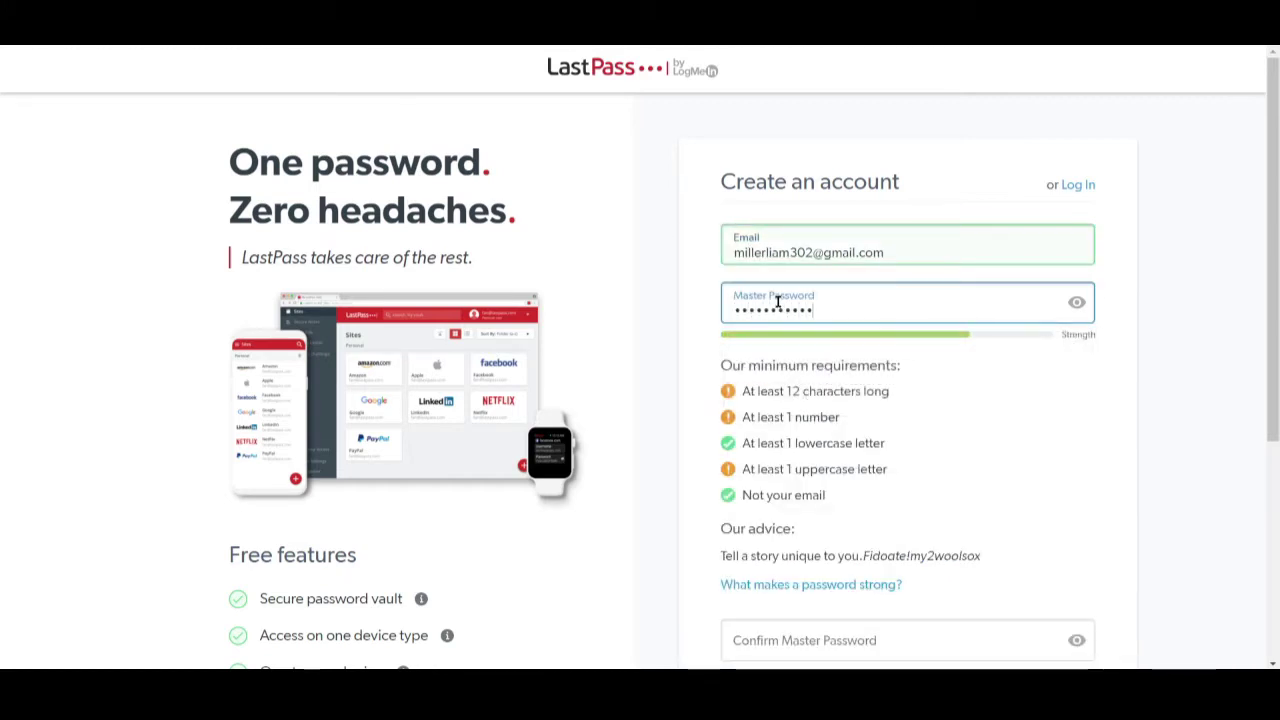
type("••")
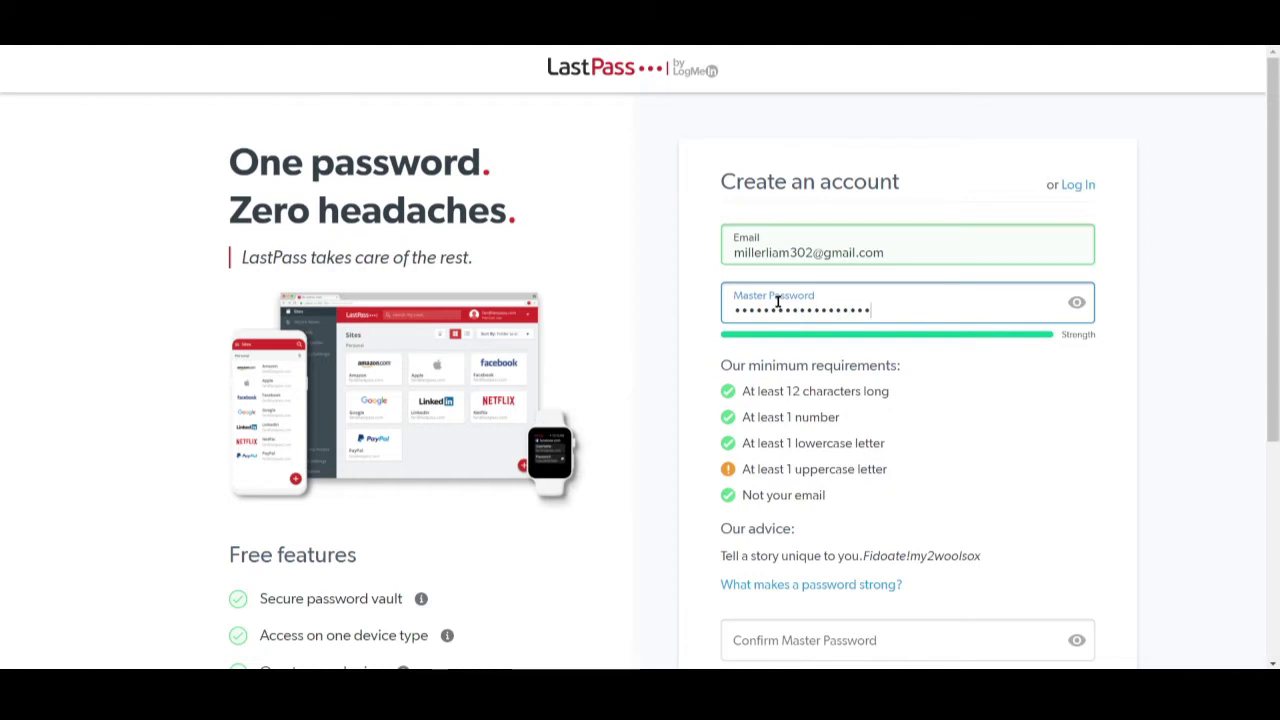
type("••")
left_click_drag(910, 312, 563, 307)
key("BackSpace")
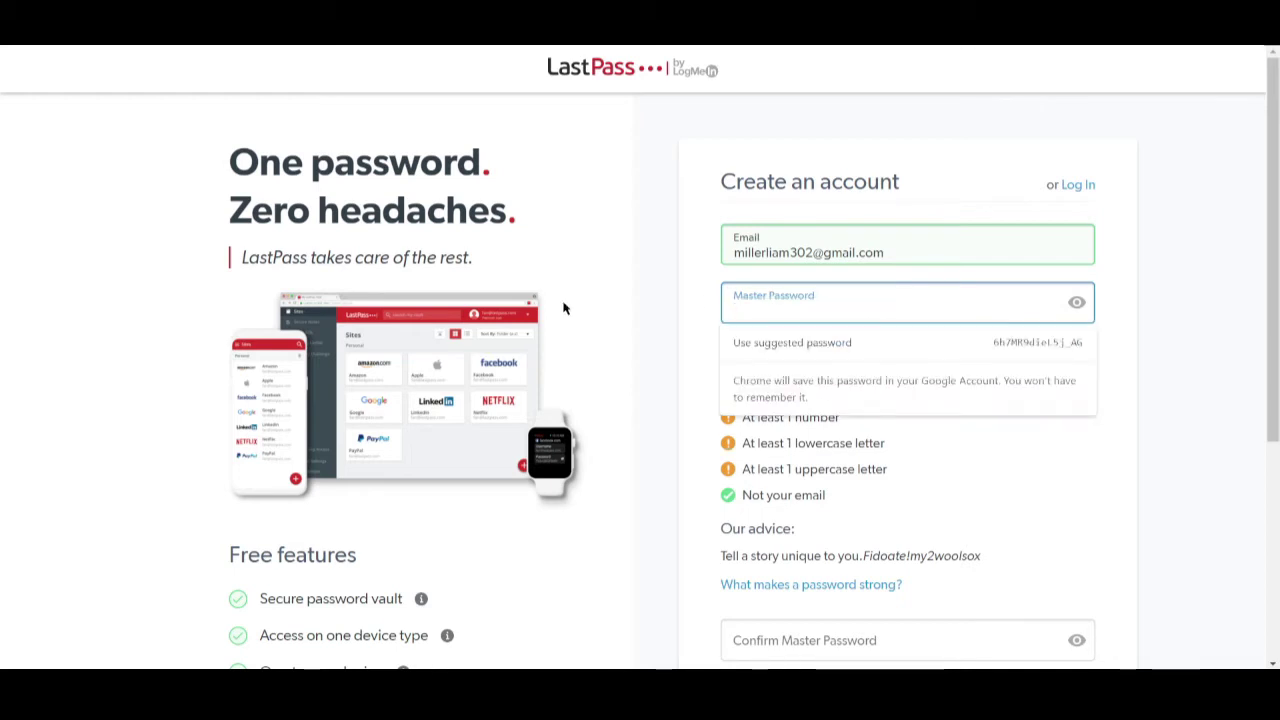
type("••••••••••")
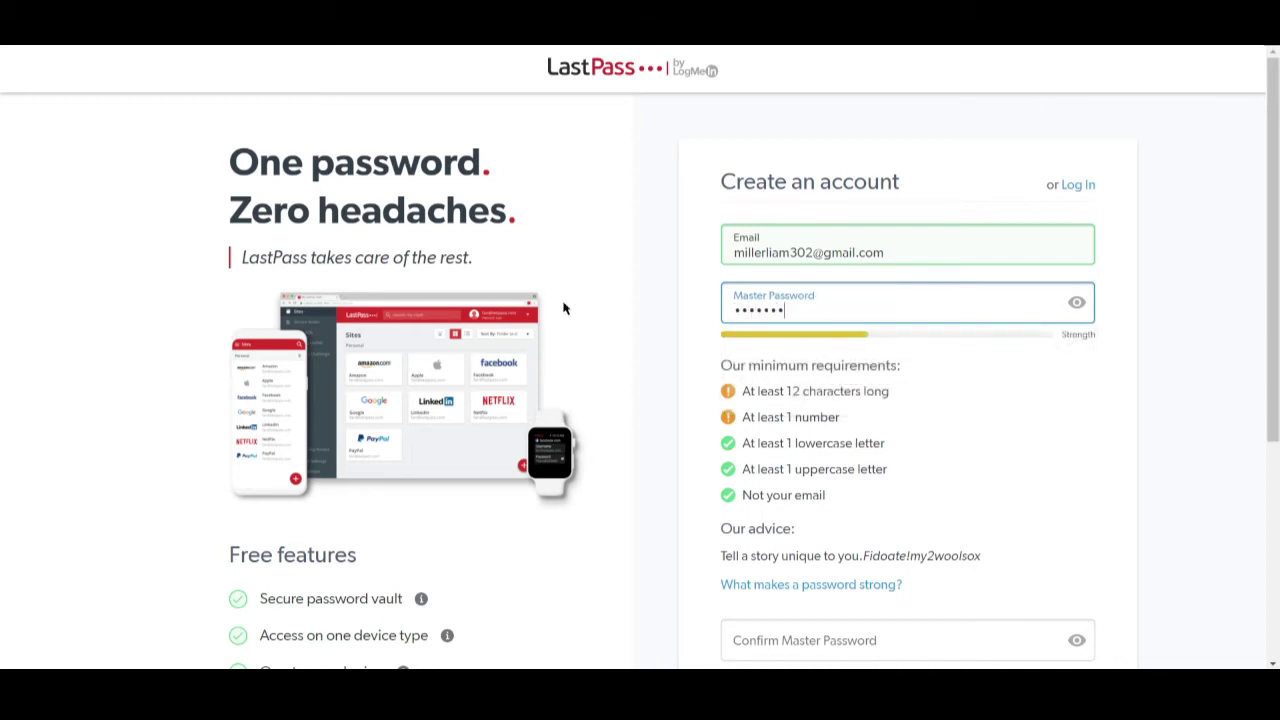
type("•••••••")
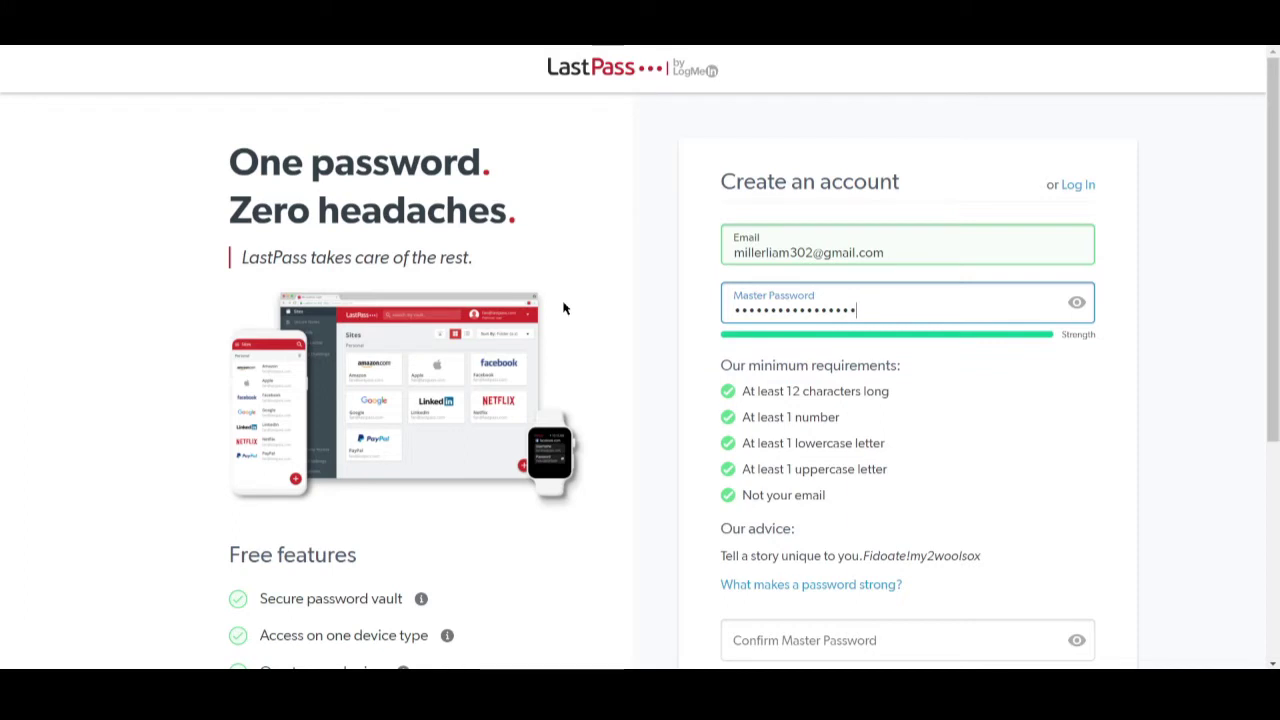
type("••")
- Confirm the master password, add the reminder 'something you like', and submit the sign-up
scroll(1208, 423, "down", 3)
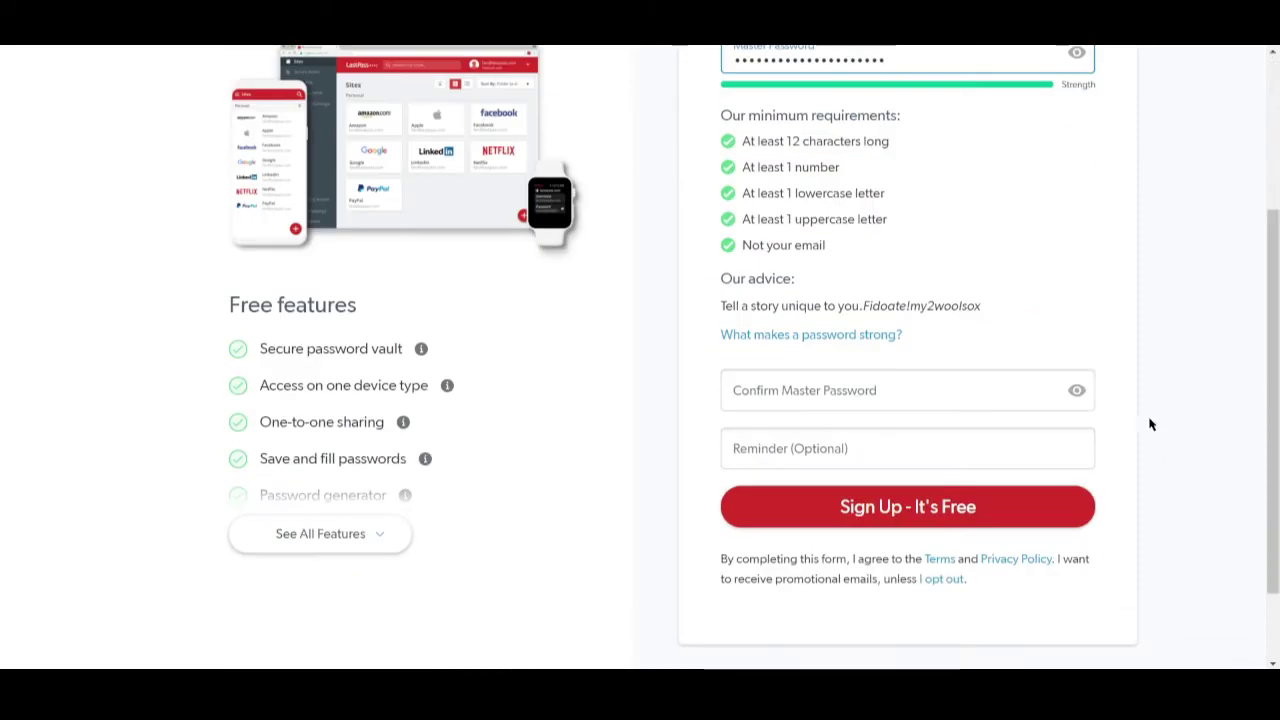
left_click(873, 396)
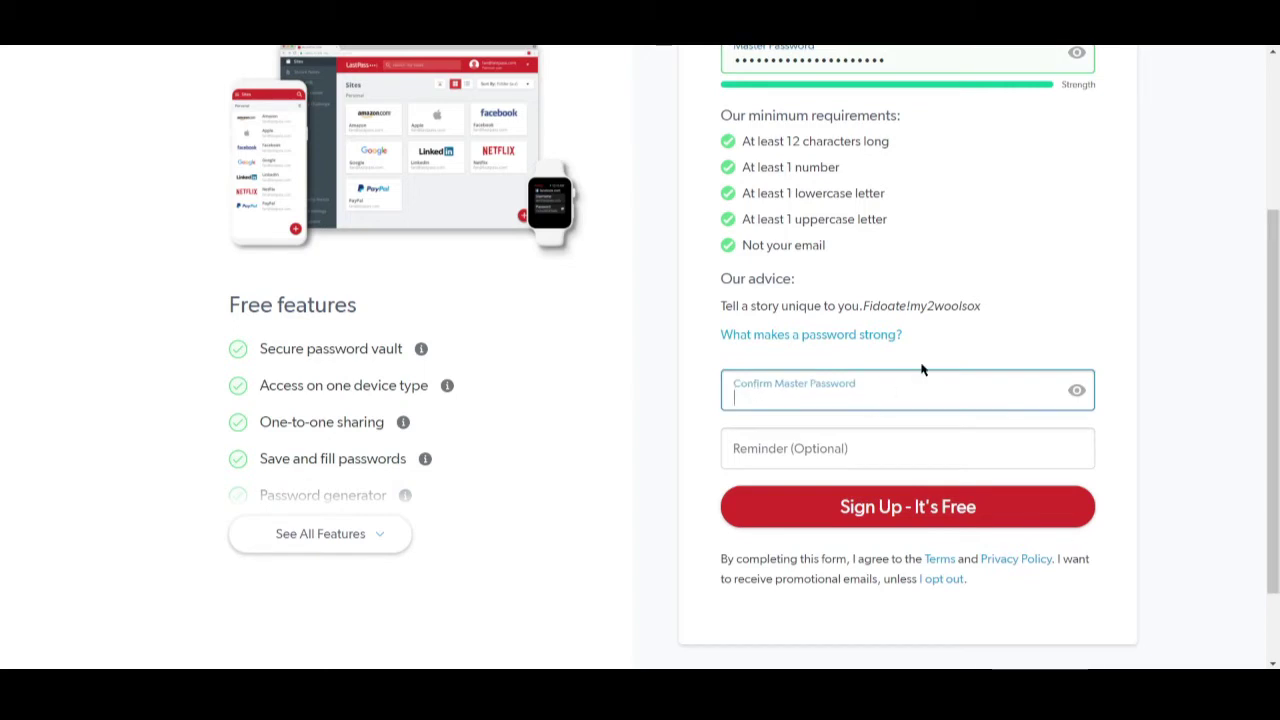
type("•••••••••")
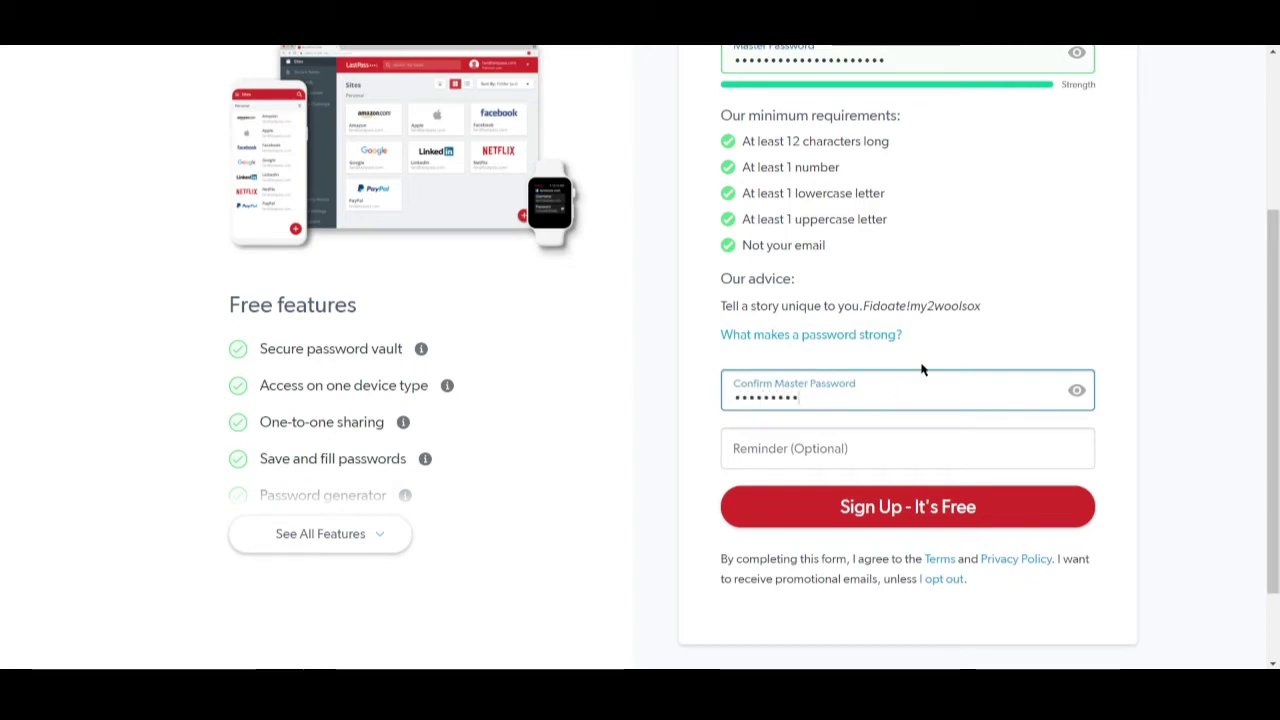
type("••••••••••")
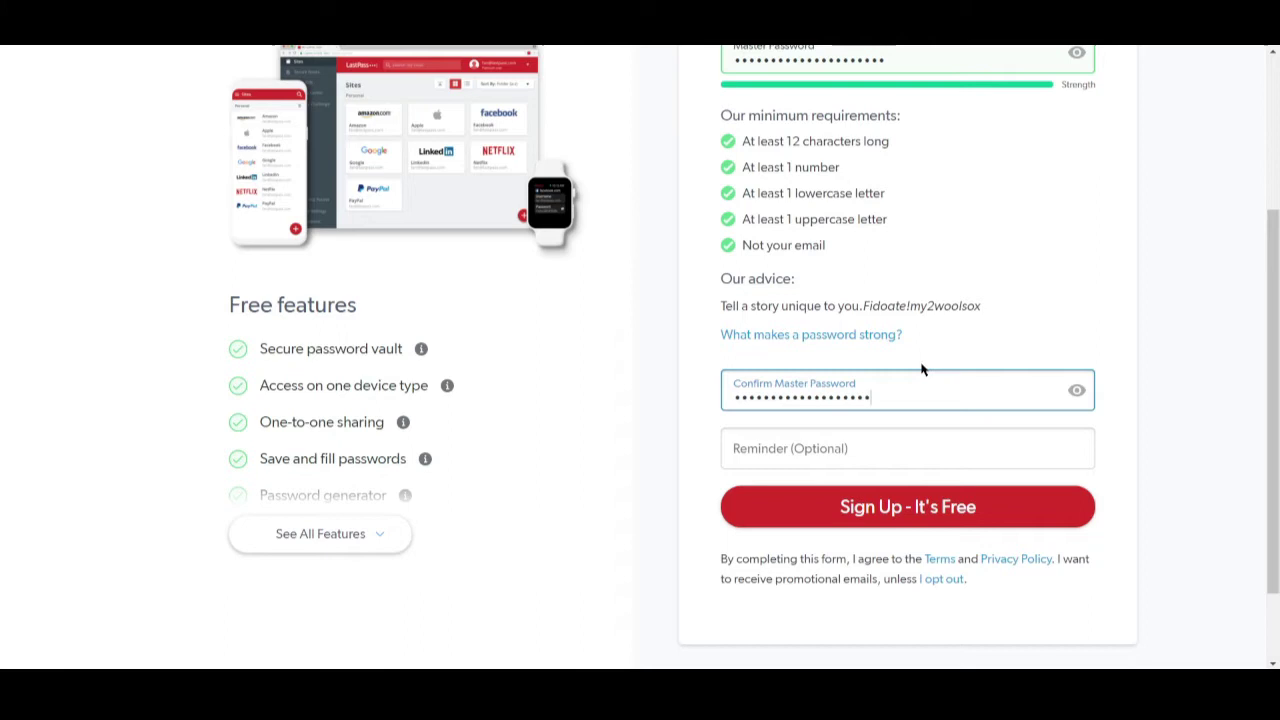
left_click(893, 455)
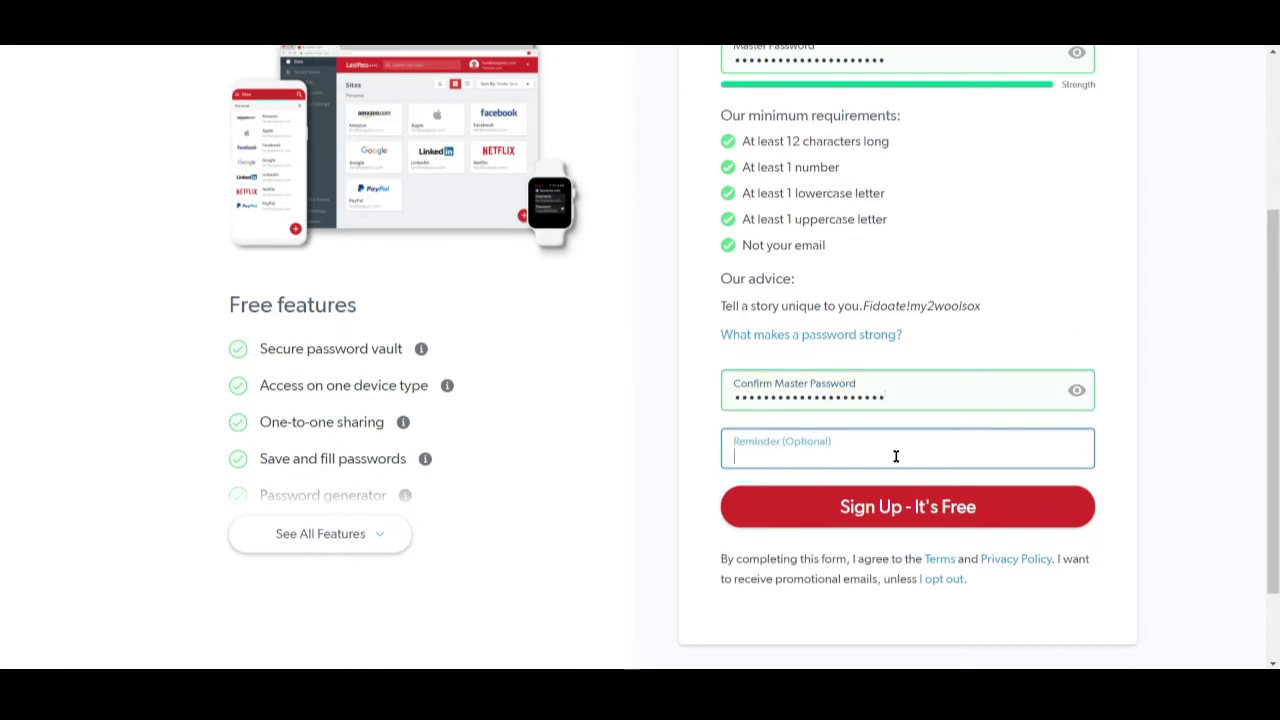
type("somethiong")
type("g you")
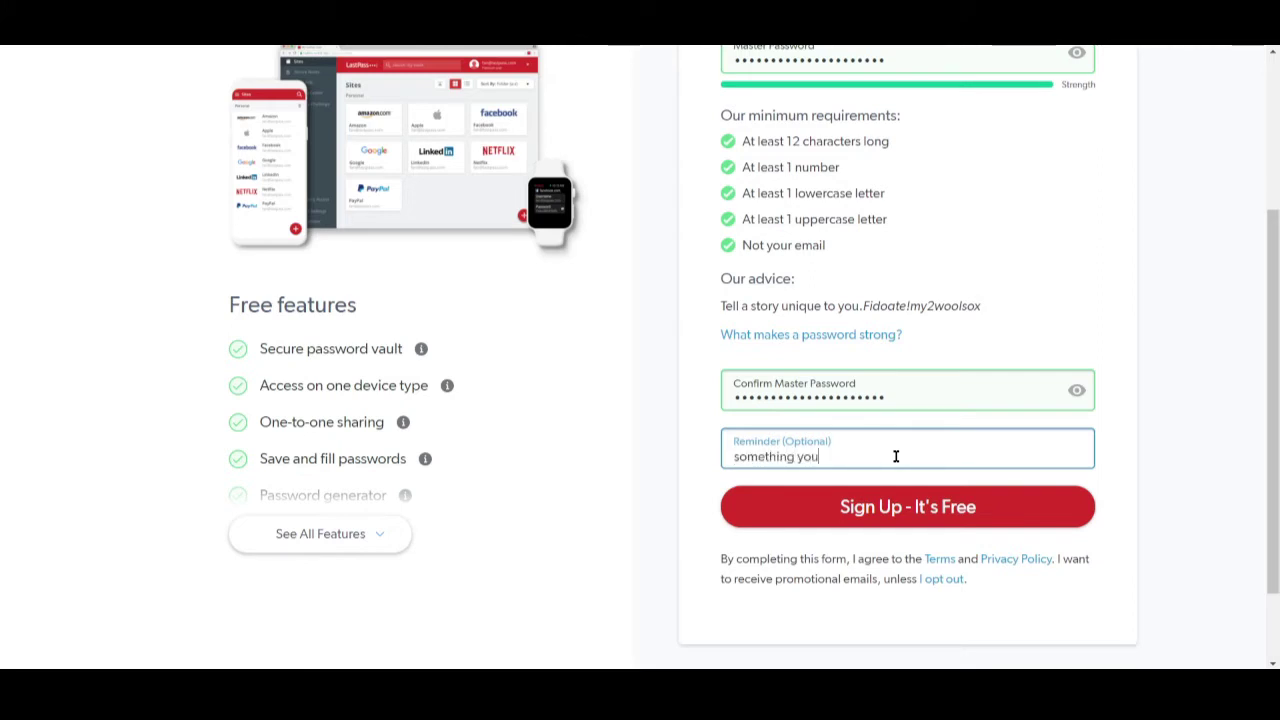
type(" like")
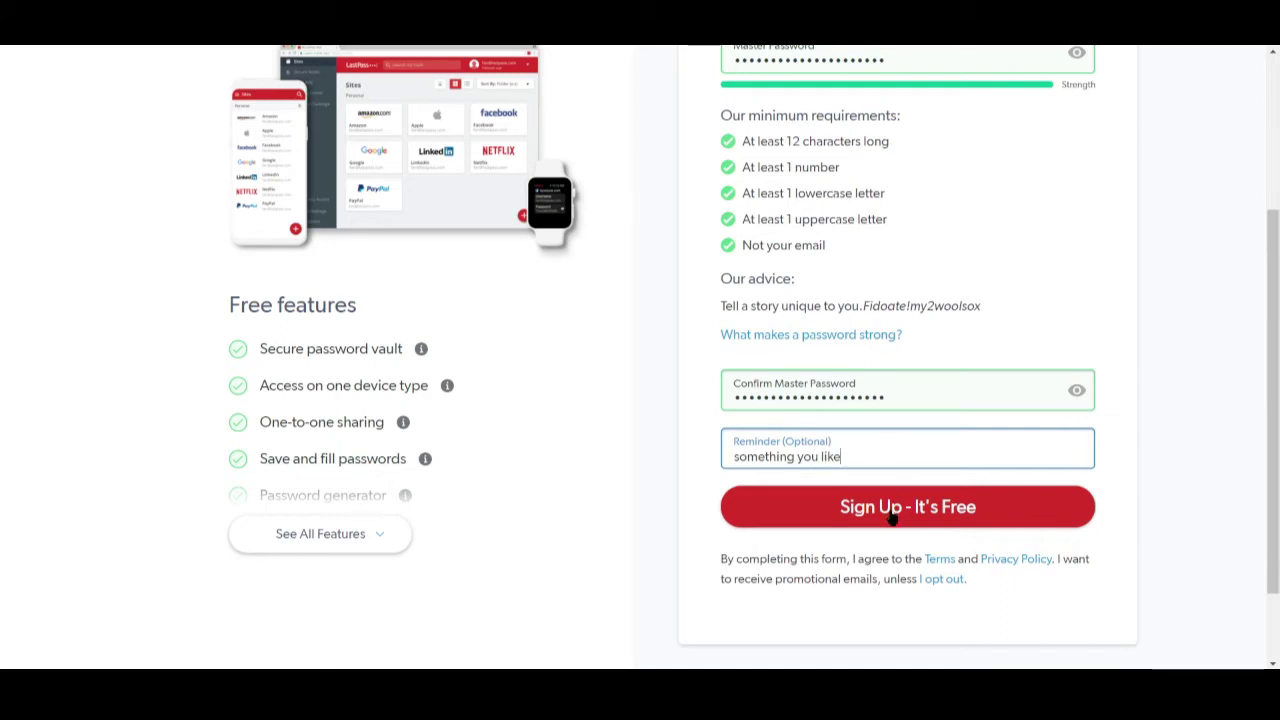
left_click(891, 513)
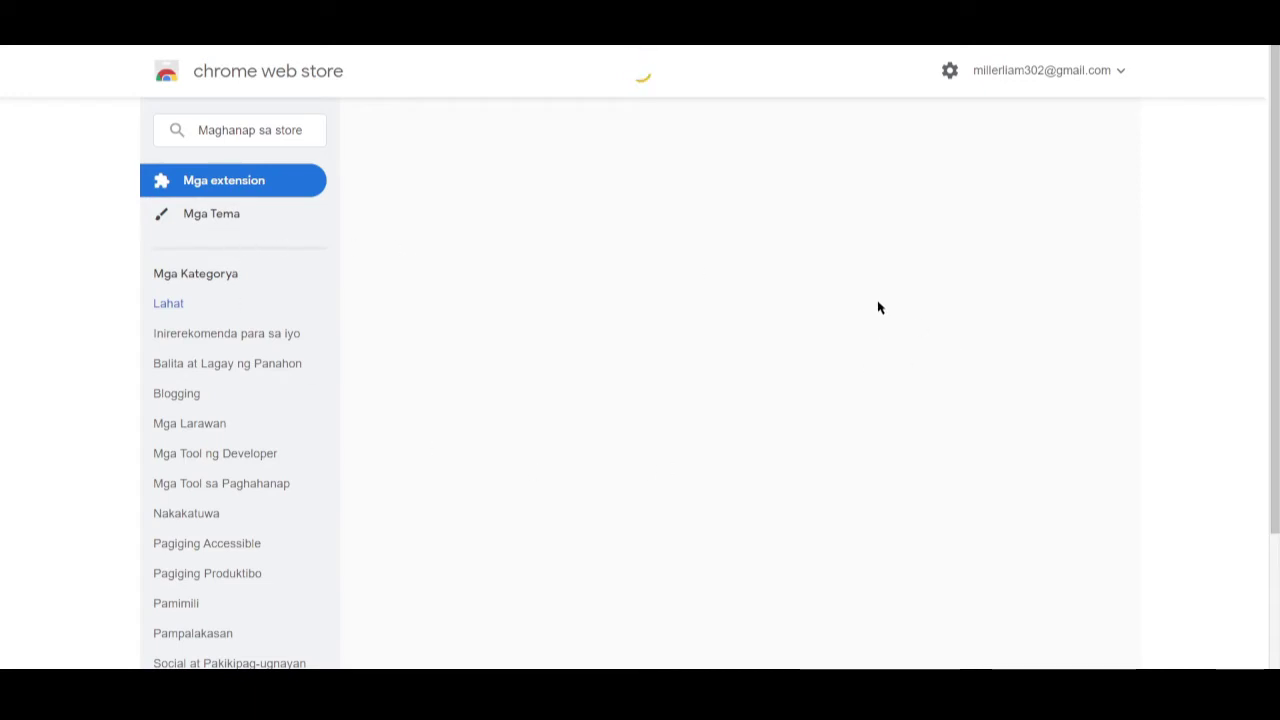
- Install the LastPass: Free Password Manager extension from the Chrome Web Store
scroll(874, 315, "down", 2)
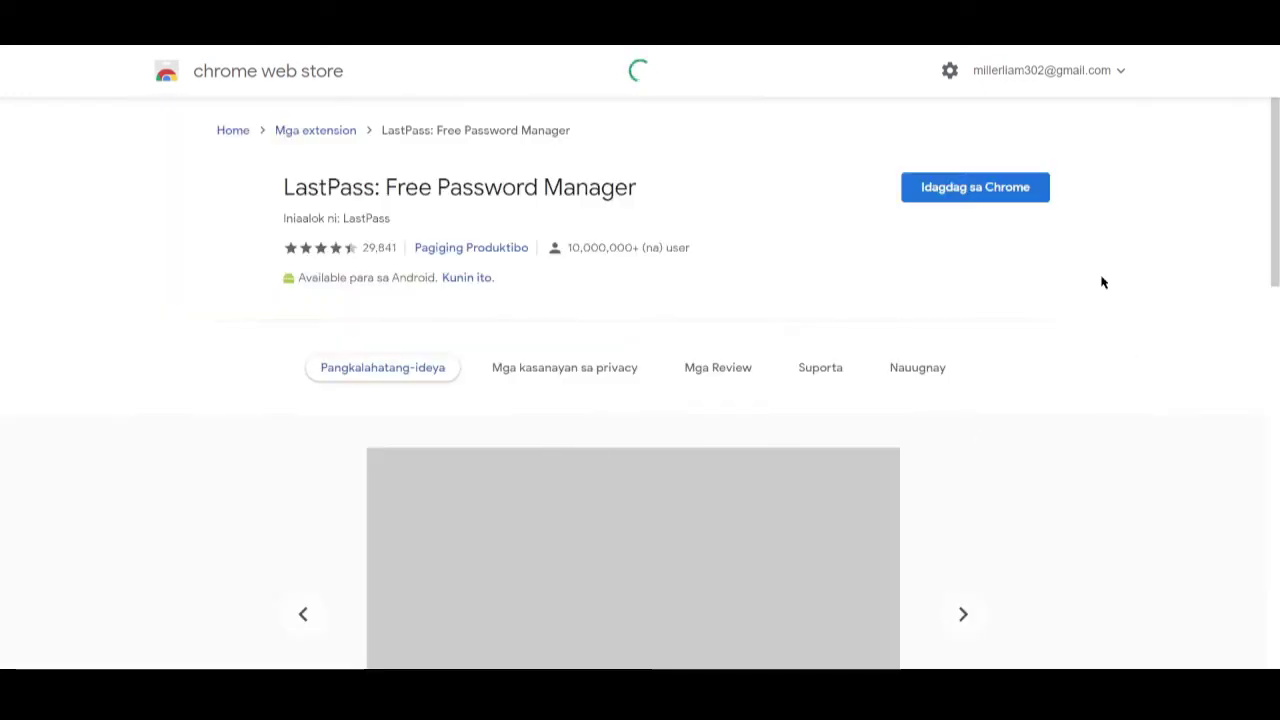
left_click(953, 190)
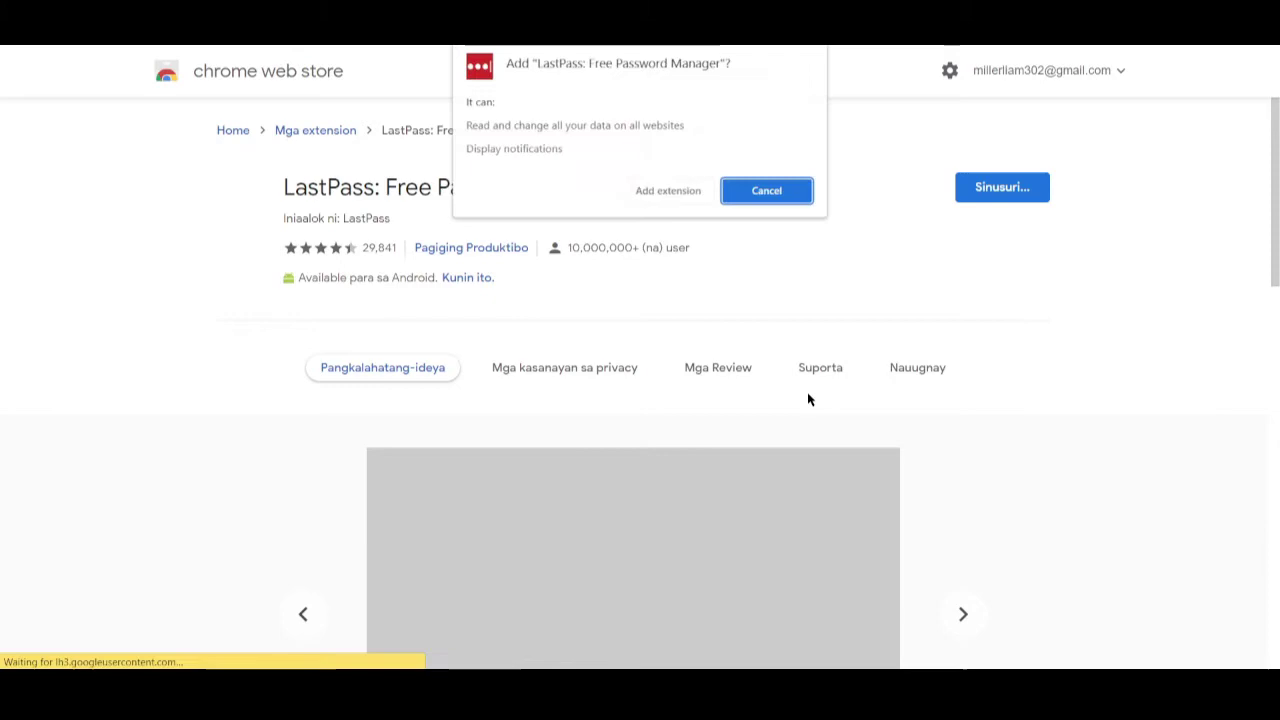
scroll(806, 400, "down", 5)
left_click(648, 192)
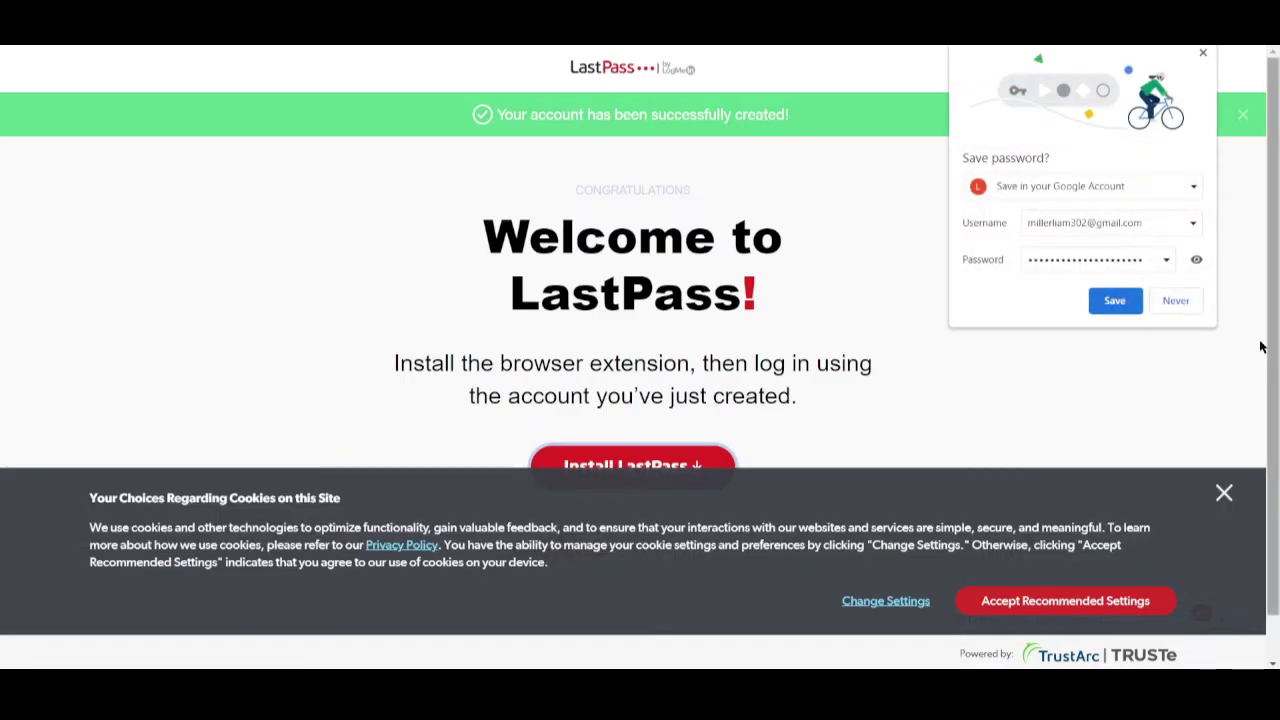
- Save the new LastPass login in Chrome and dismiss the cookie notice
left_click(1114, 310)
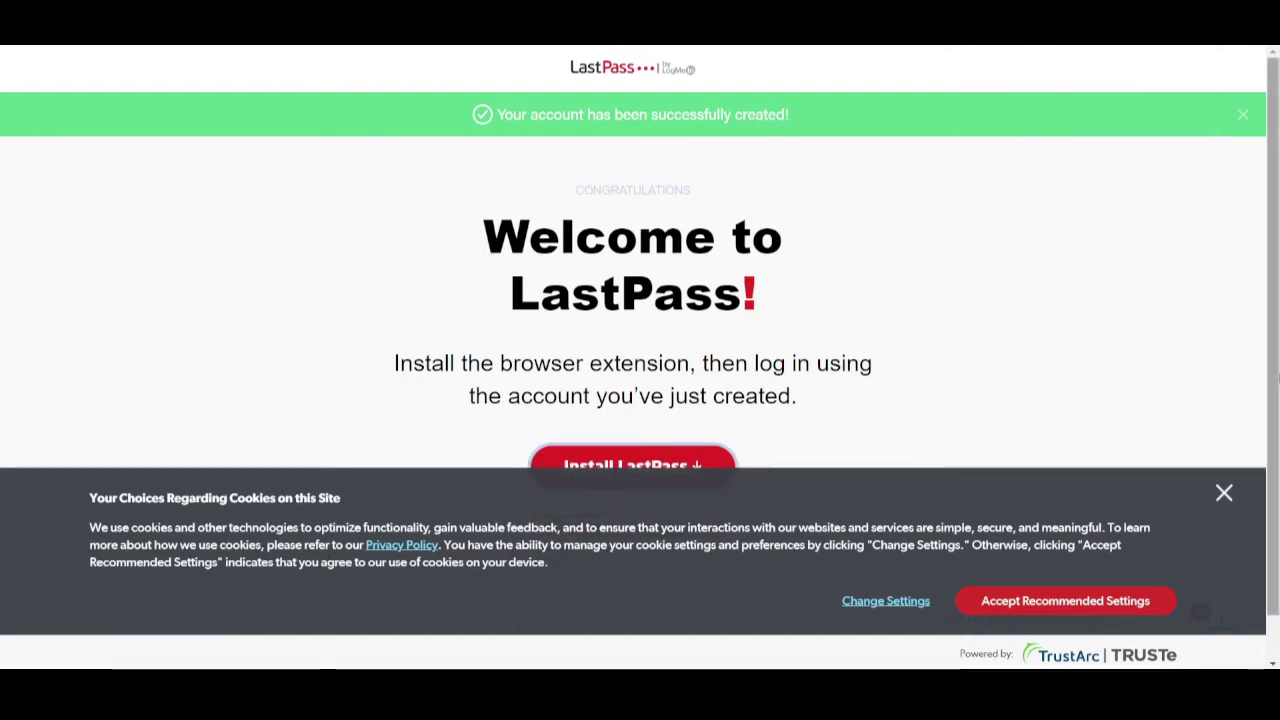
left_click(1224, 494)
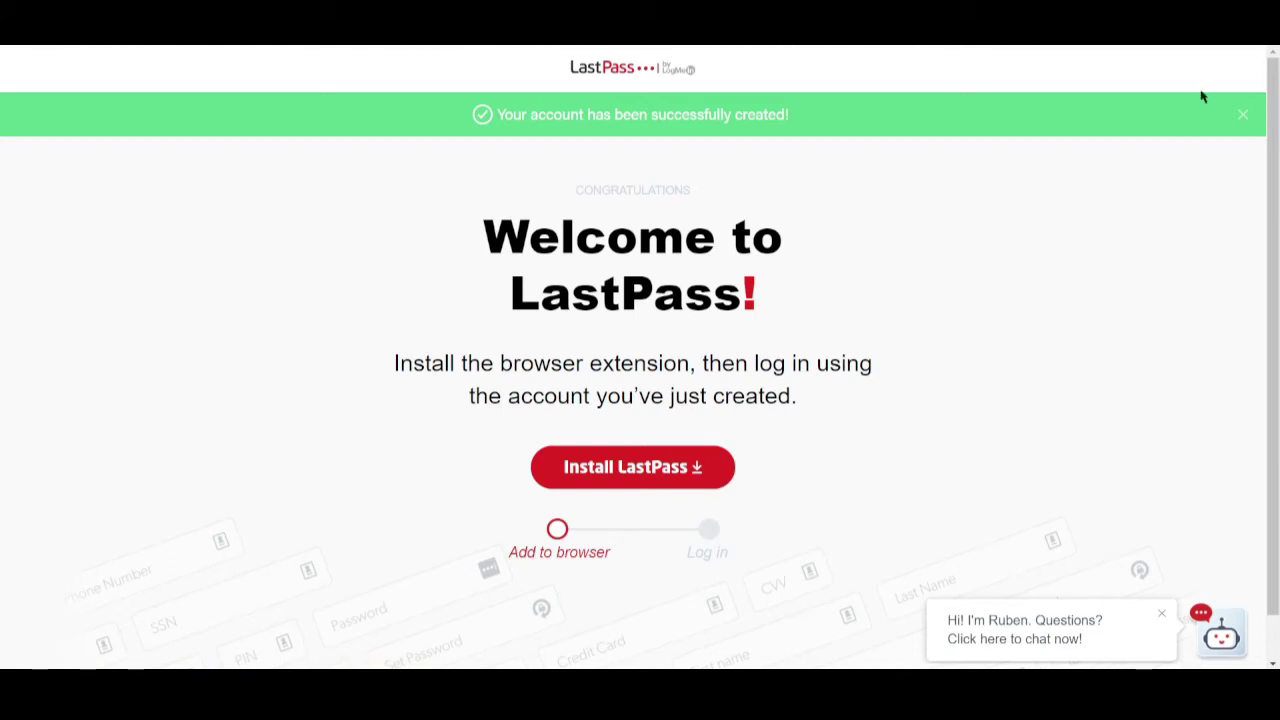
left_click(1226, 22)
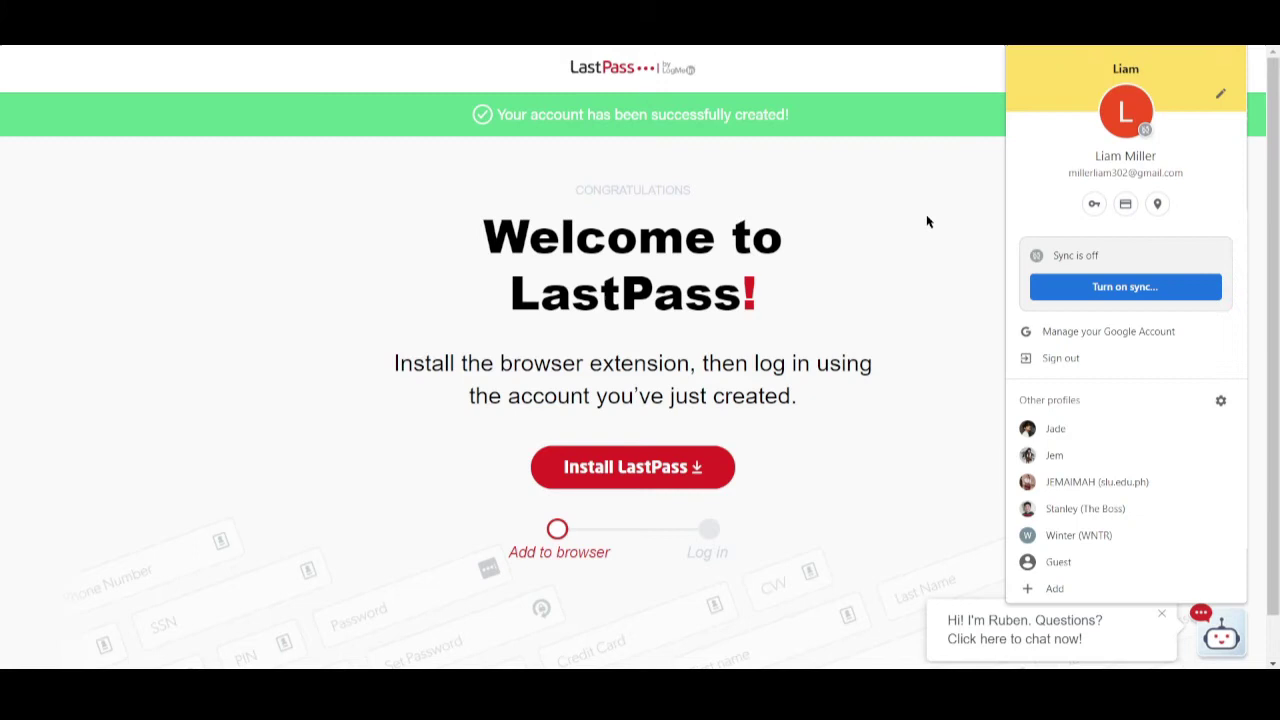
left_click(949, 194)
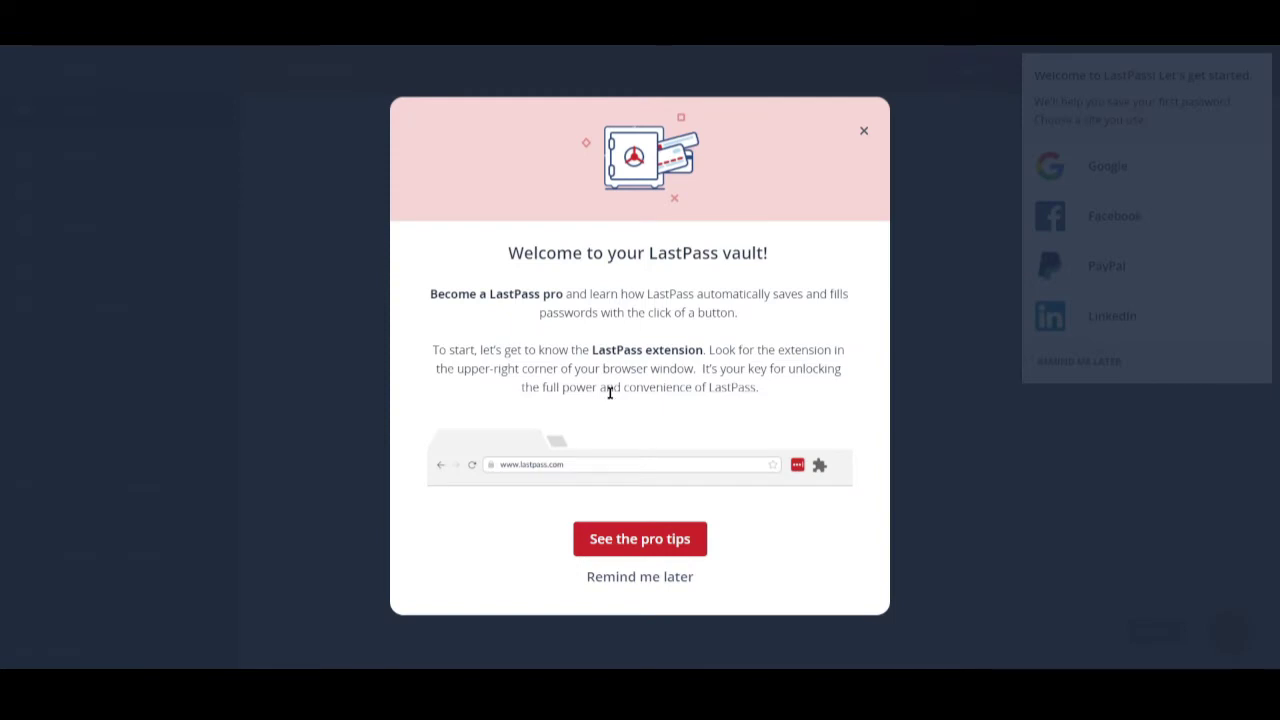
- Postpone the vault tips and pick Facebook as the first site to save
left_click(627, 586)
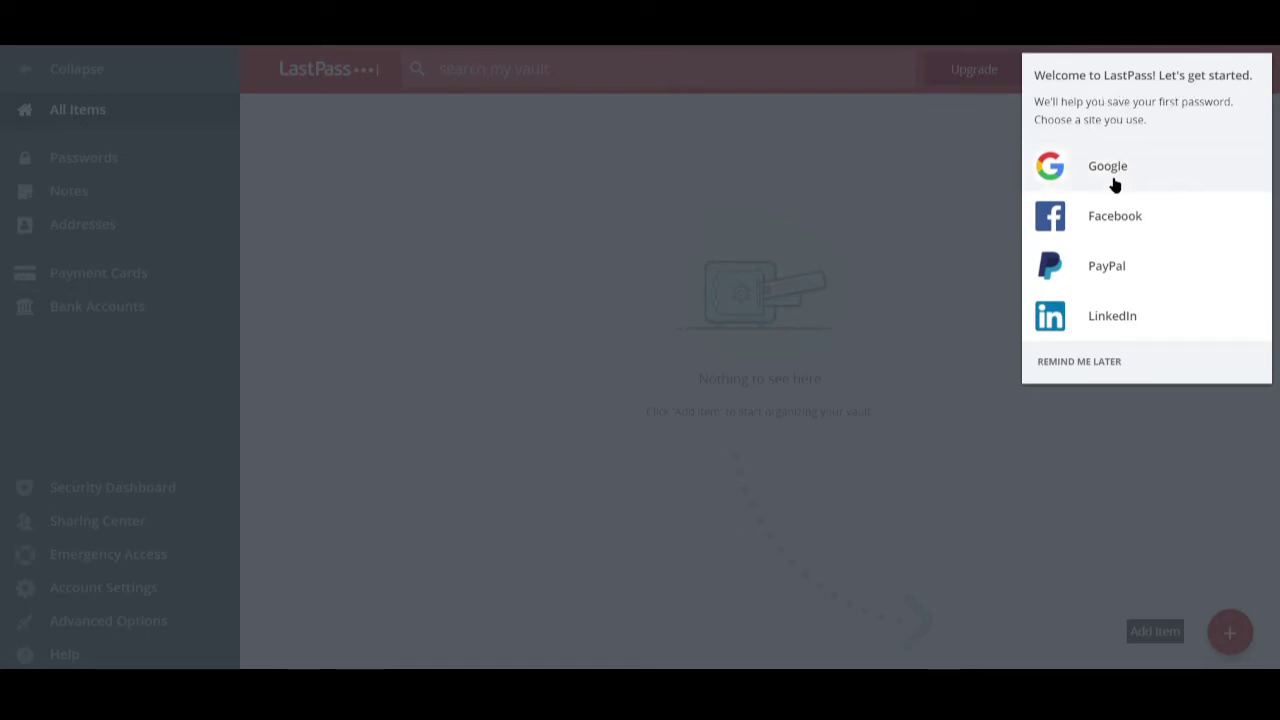
left_click(1105, 214)
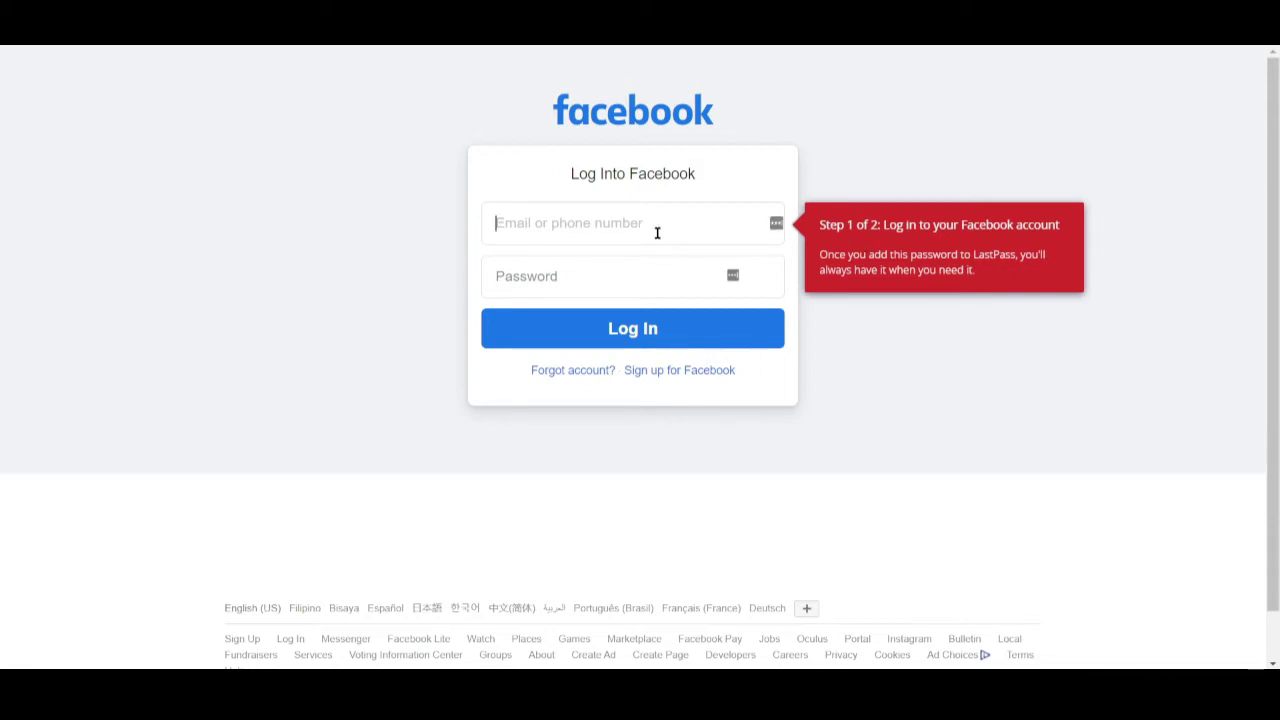
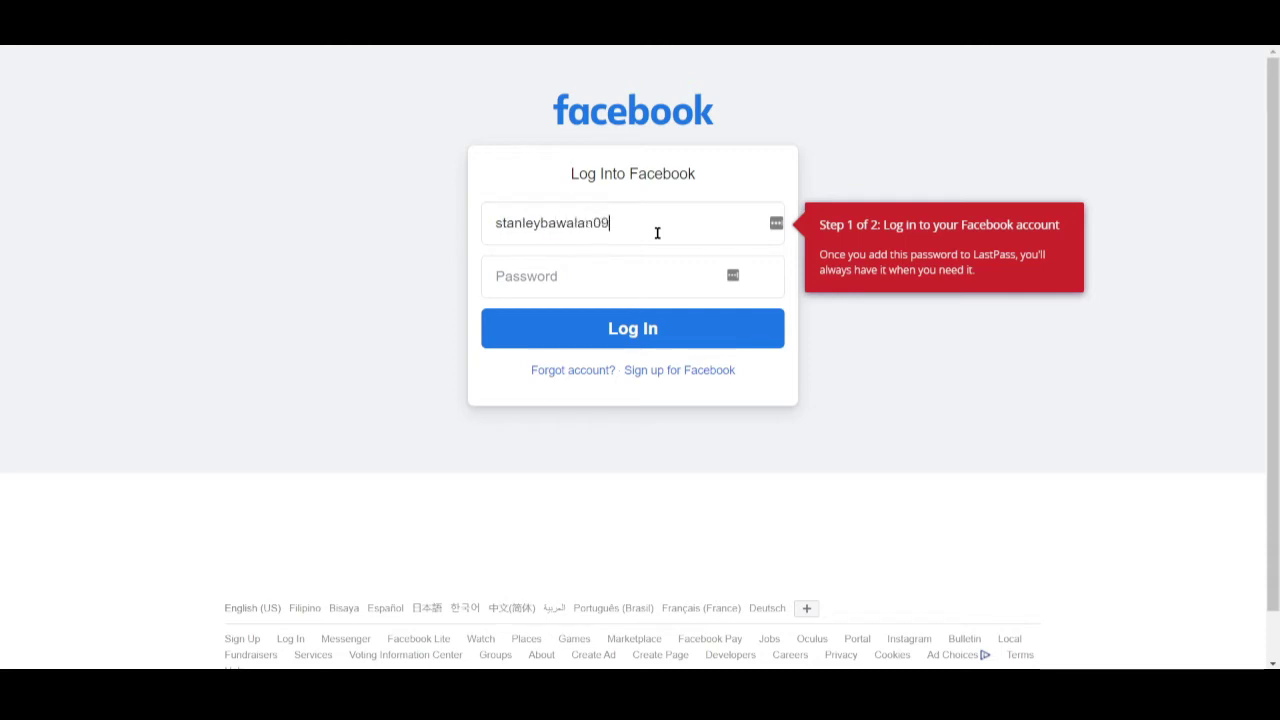
- Log in to Facebook with the account's e-mail address and password
key("Tab")
type("***")
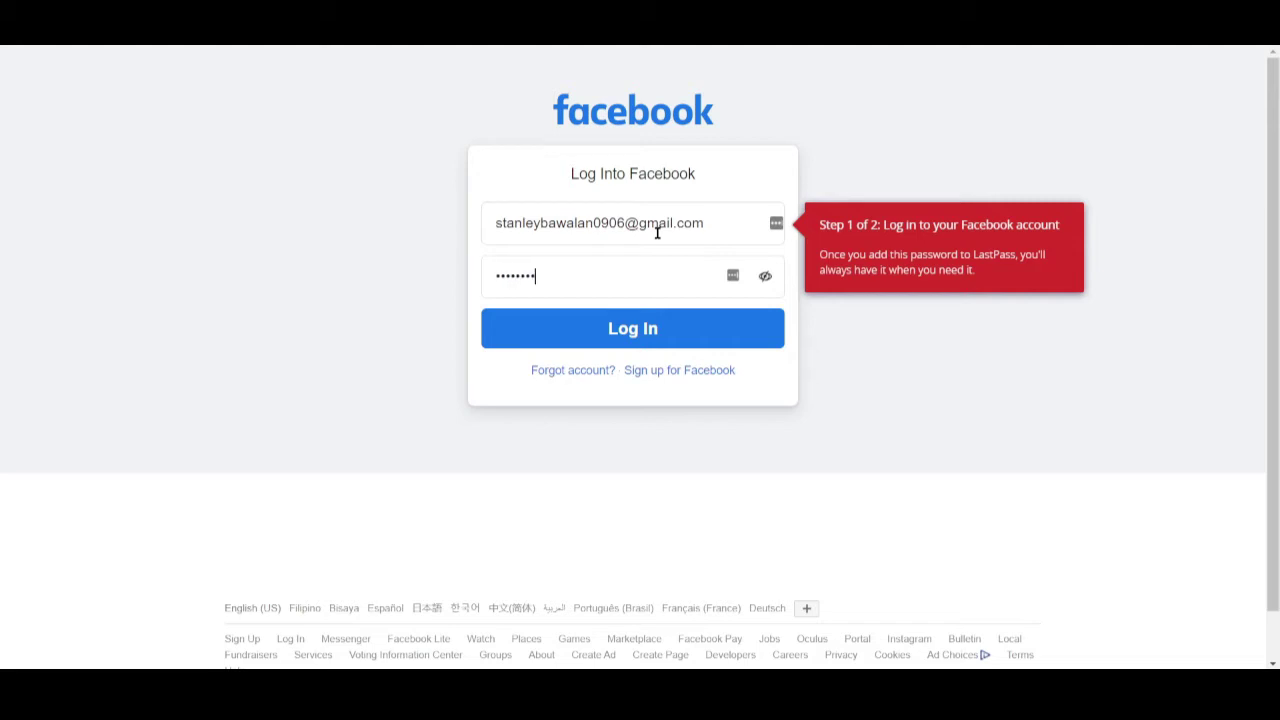
key("Return")
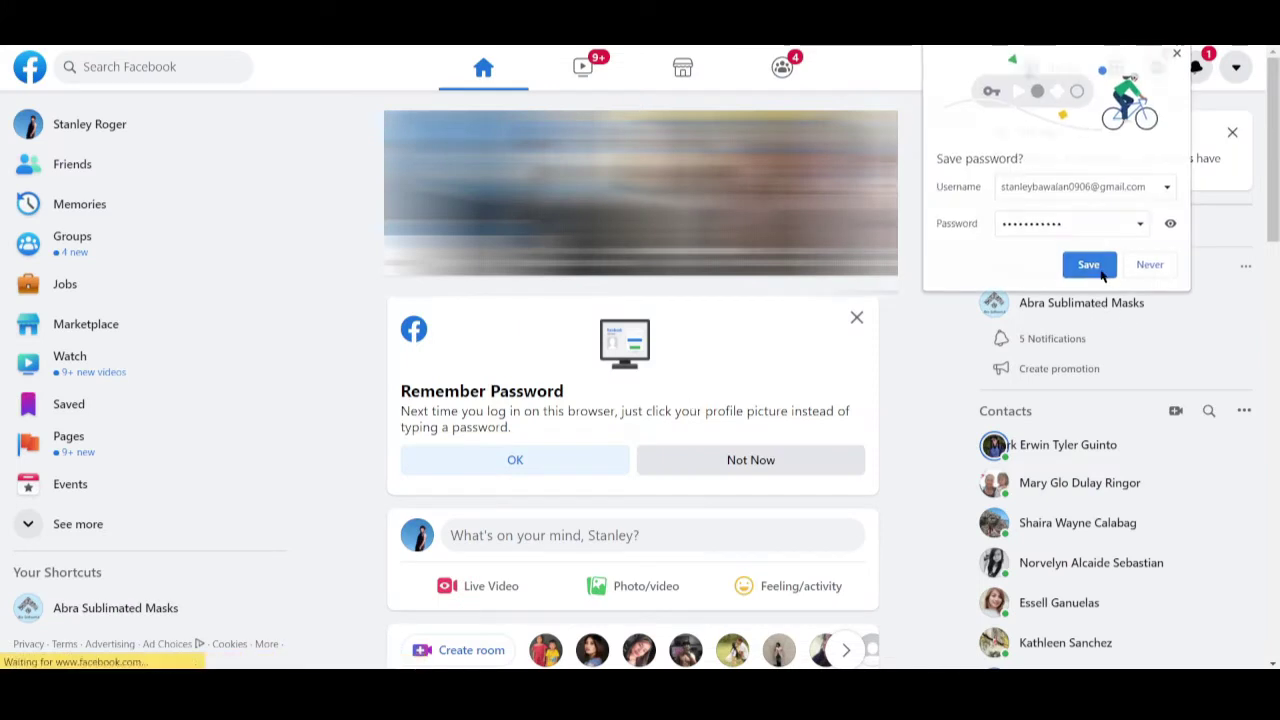
- Save the Facebook login in Chrome, add it to LastPass, and block site notifications
left_click(1100, 272)
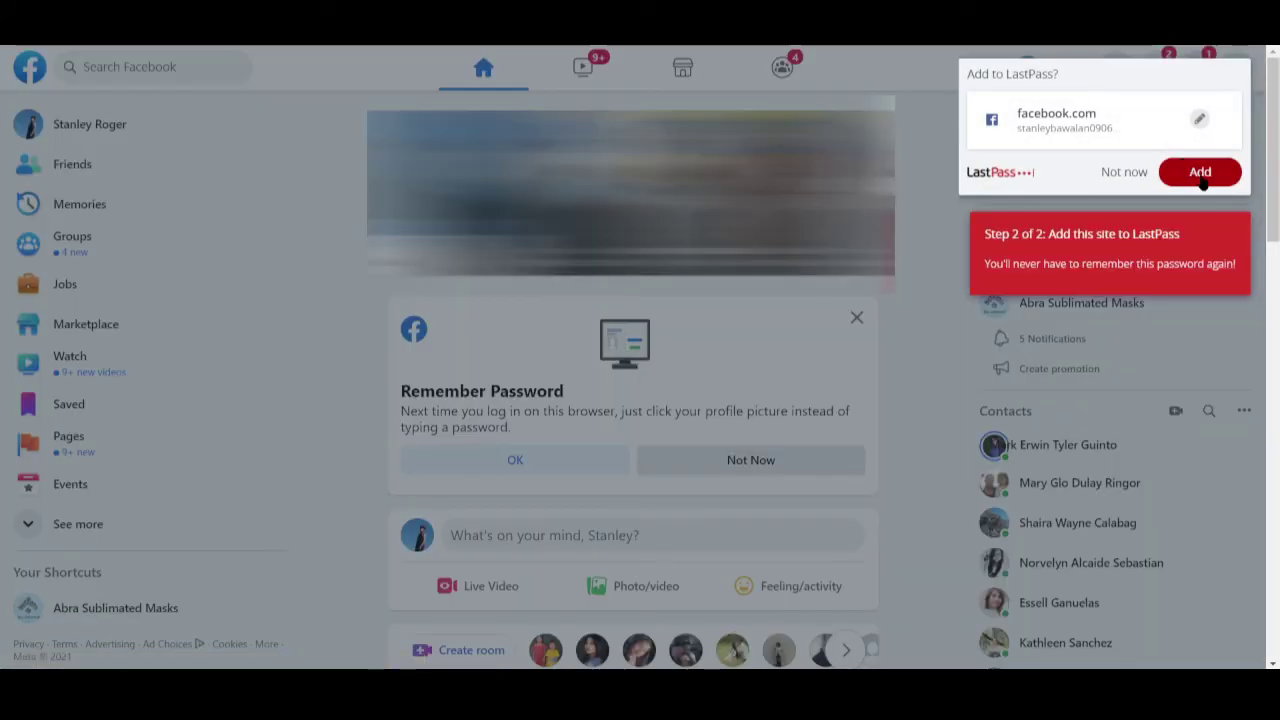
left_click(1196, 172)
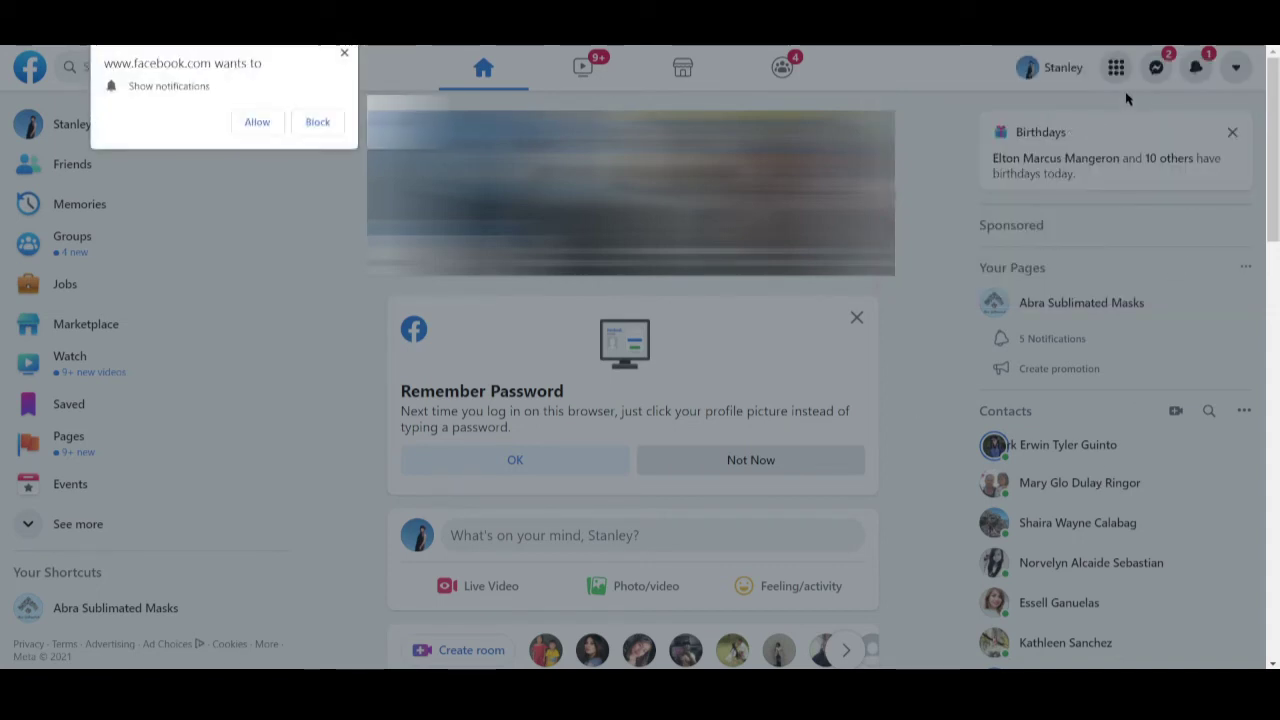
left_click(322, 126)
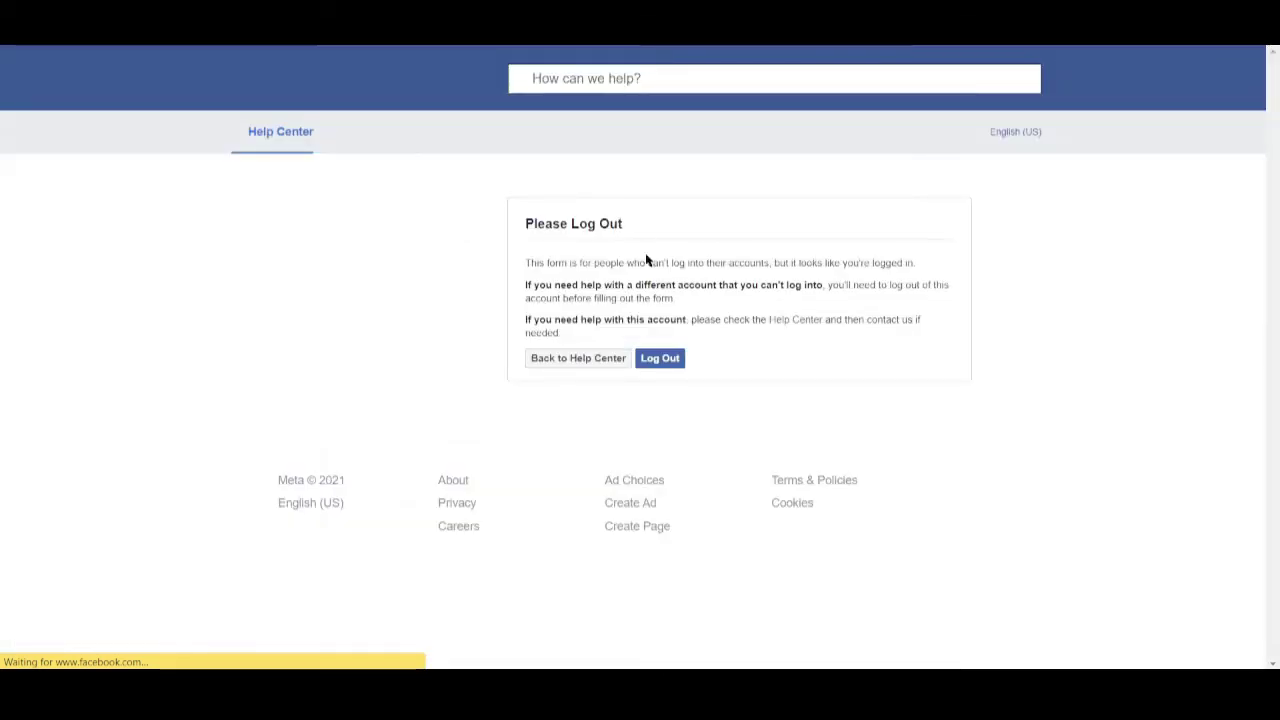
- Log out of Facebook and log back in with the LastPass-autofilled credentials
left_click(676, 360)
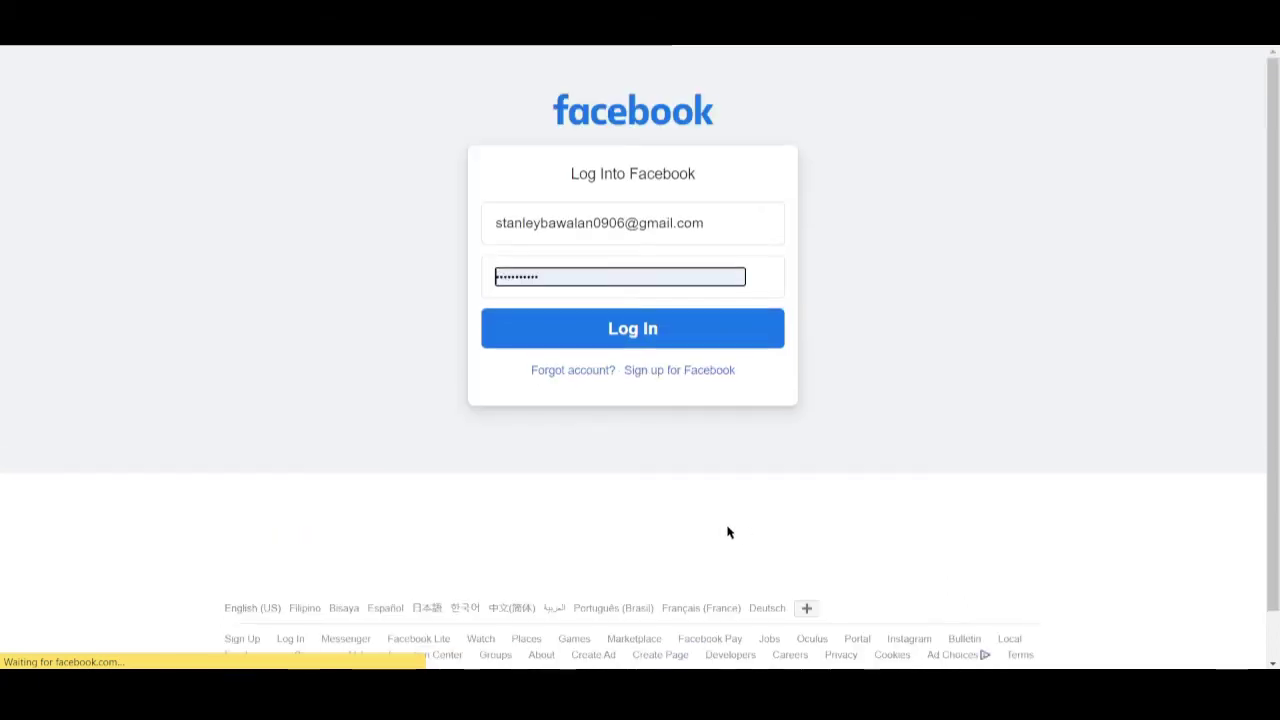
left_click(631, 334)
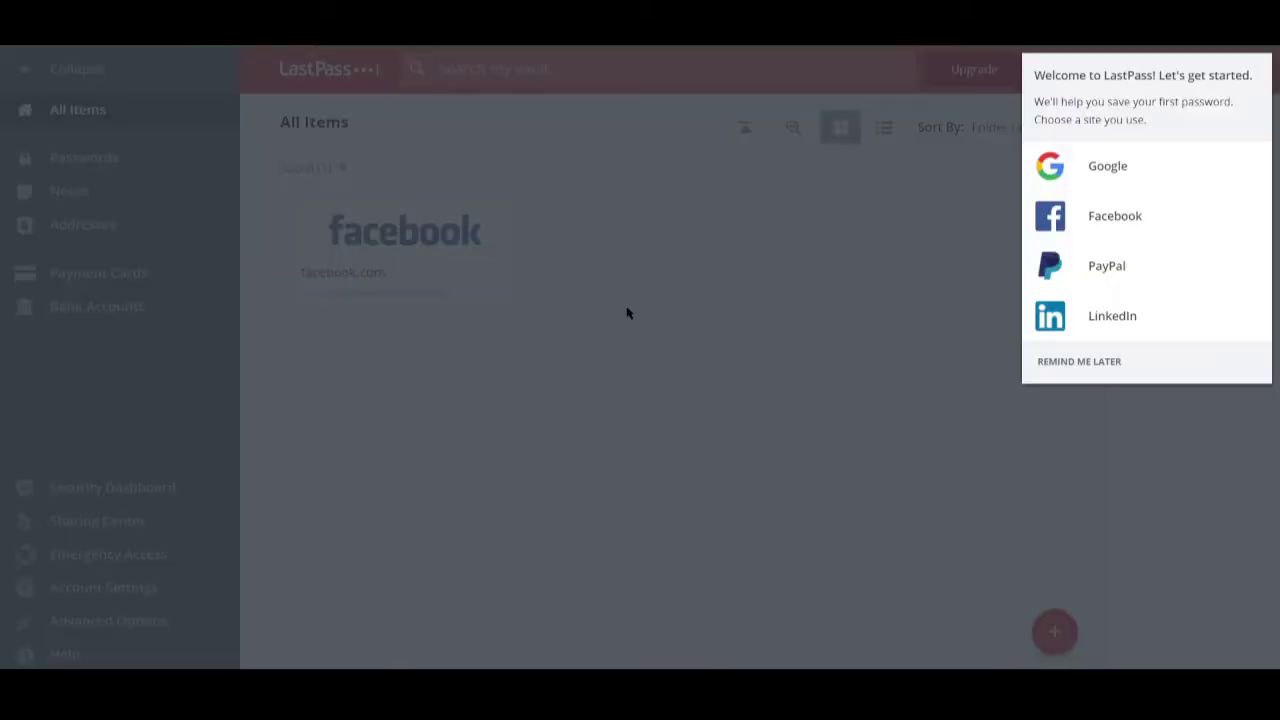
- Close the LastPass welcome prompt covering the All Items list
left_click(628, 313)
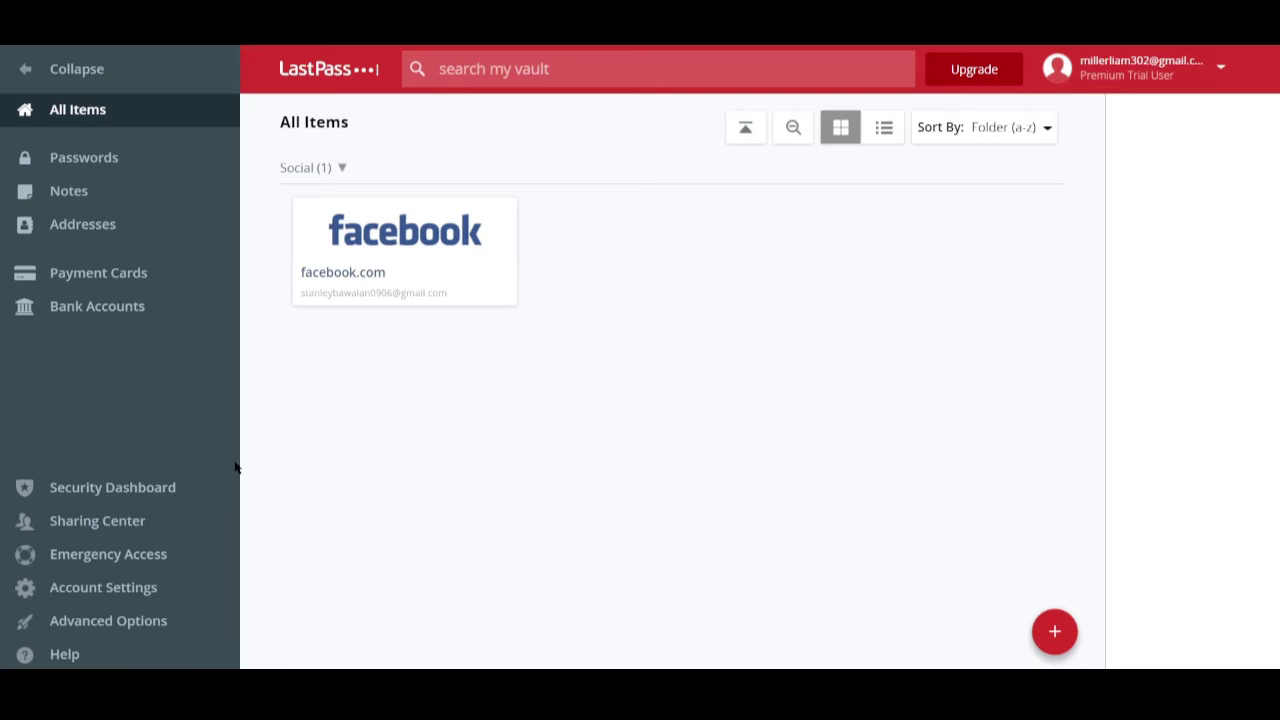
left_click(118, 165)
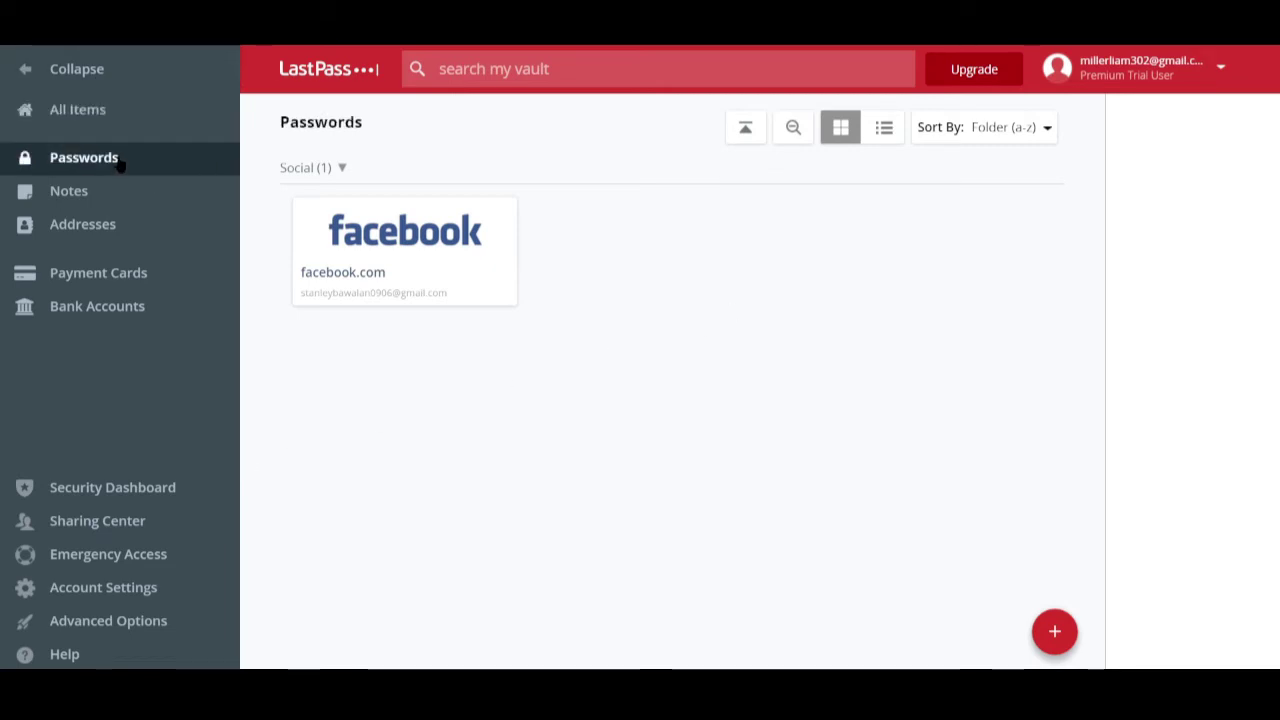
left_click(1053, 632)
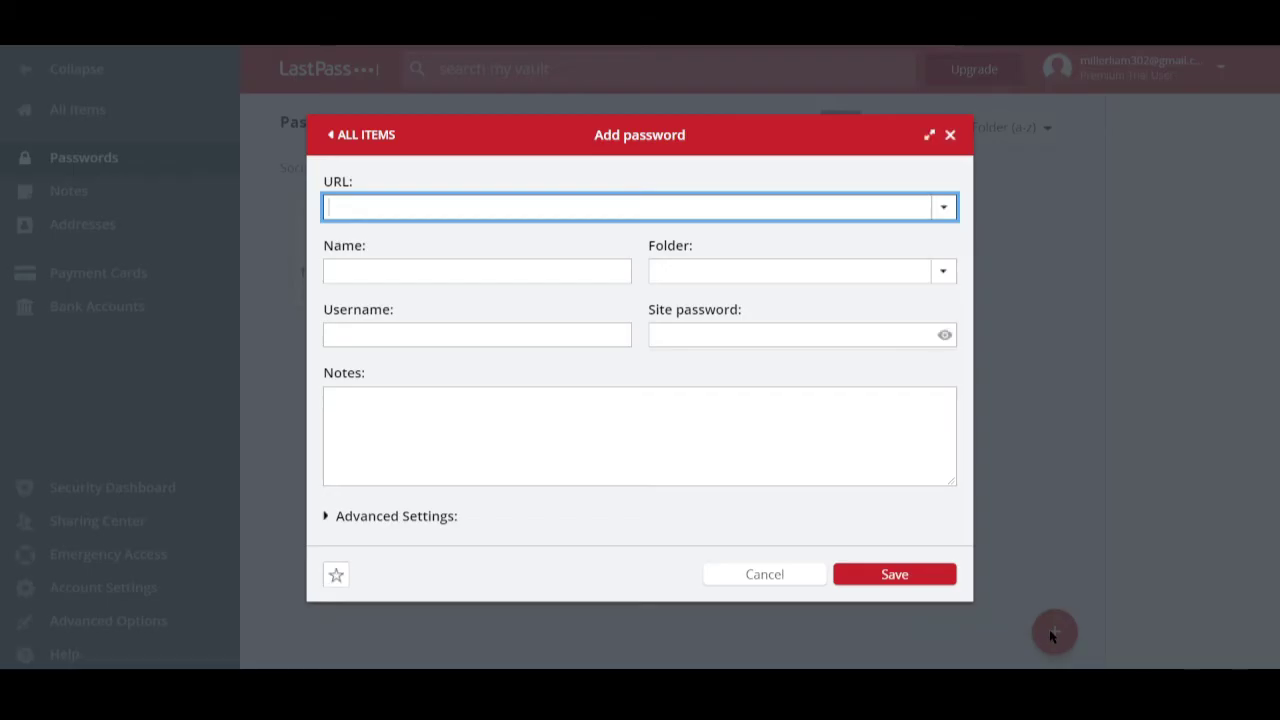
left_click(510, 200)
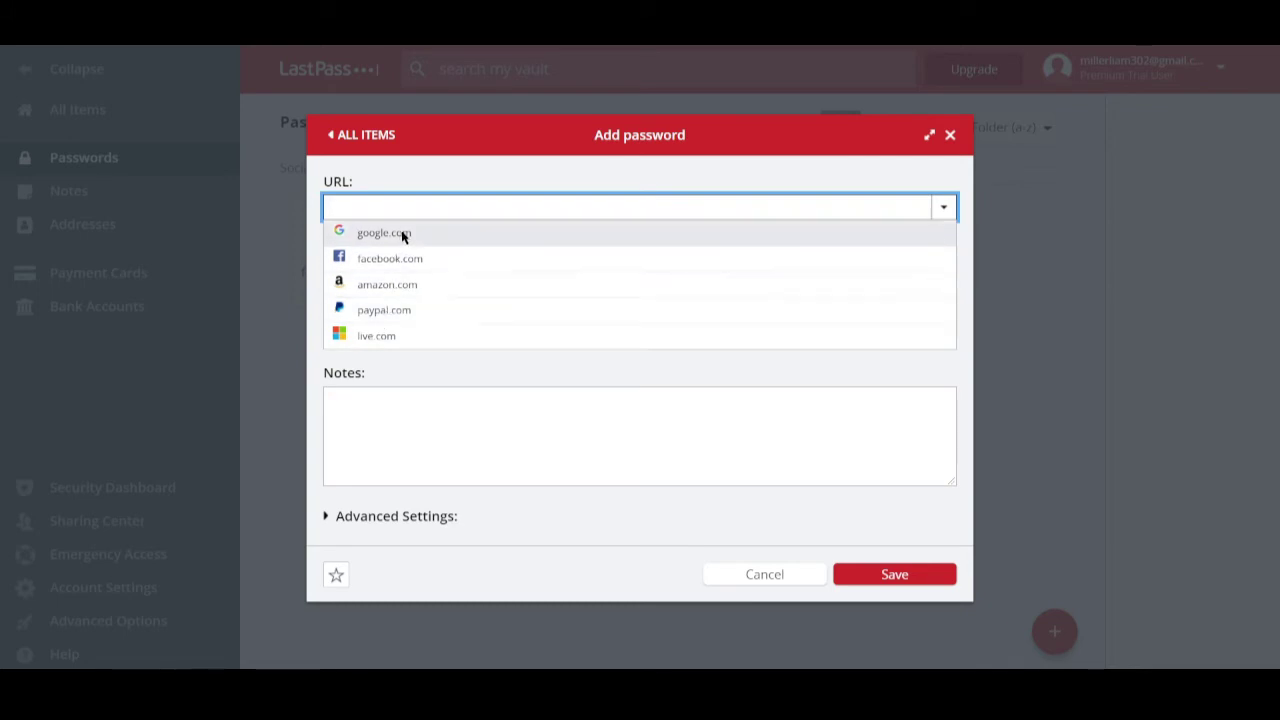
left_click(472, 439)
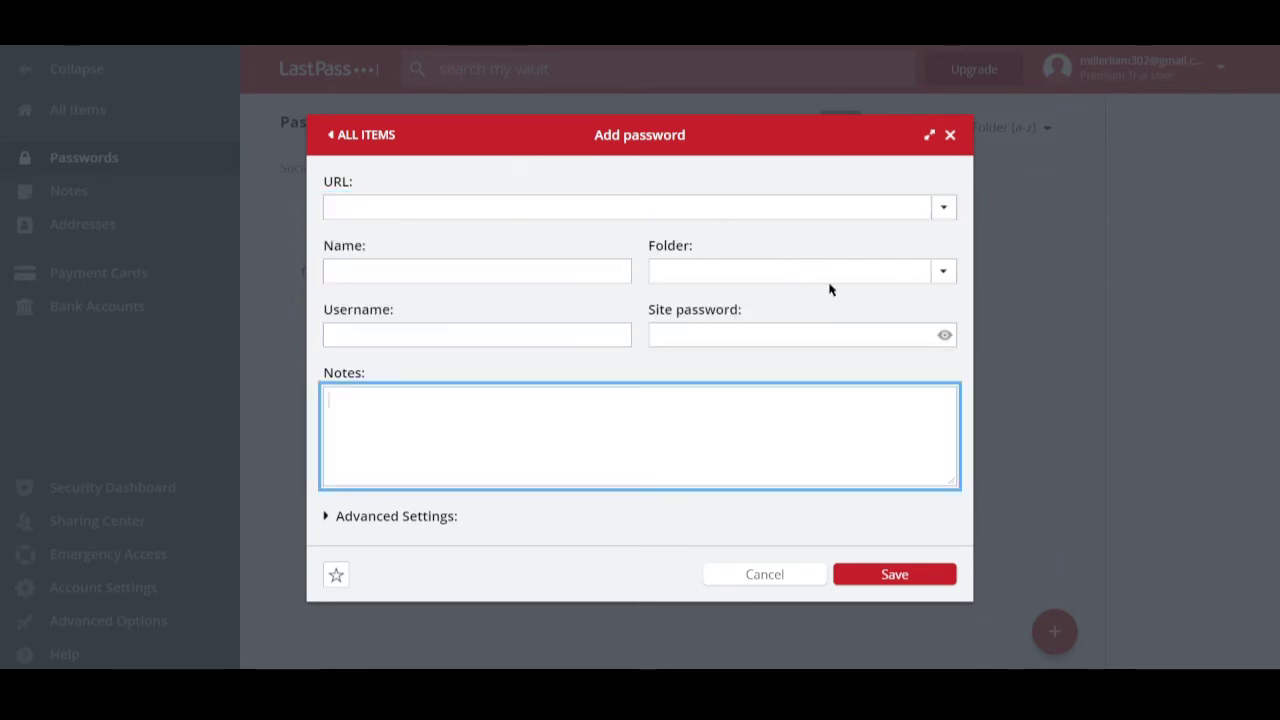
left_click(940, 266)
left_click(786, 578)
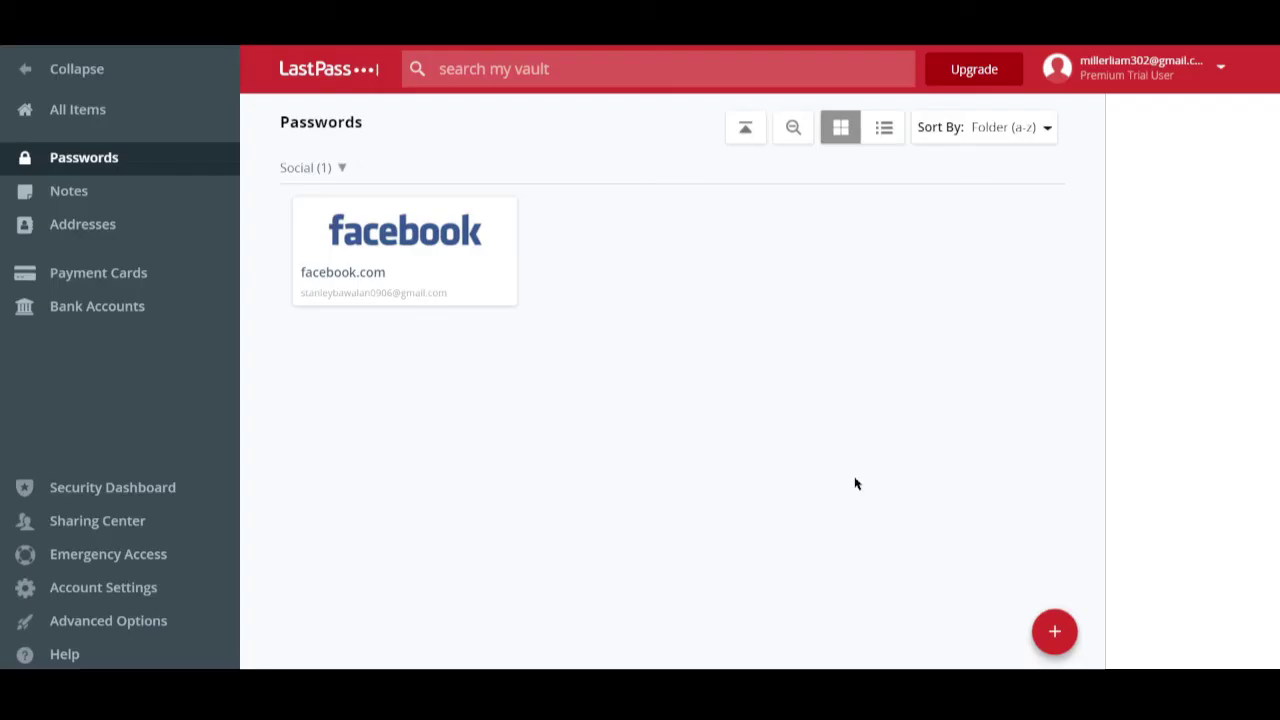
- Add a new folder named Finance, keeping it top-level rather than a subfolder
mouse_move(1040, 615)
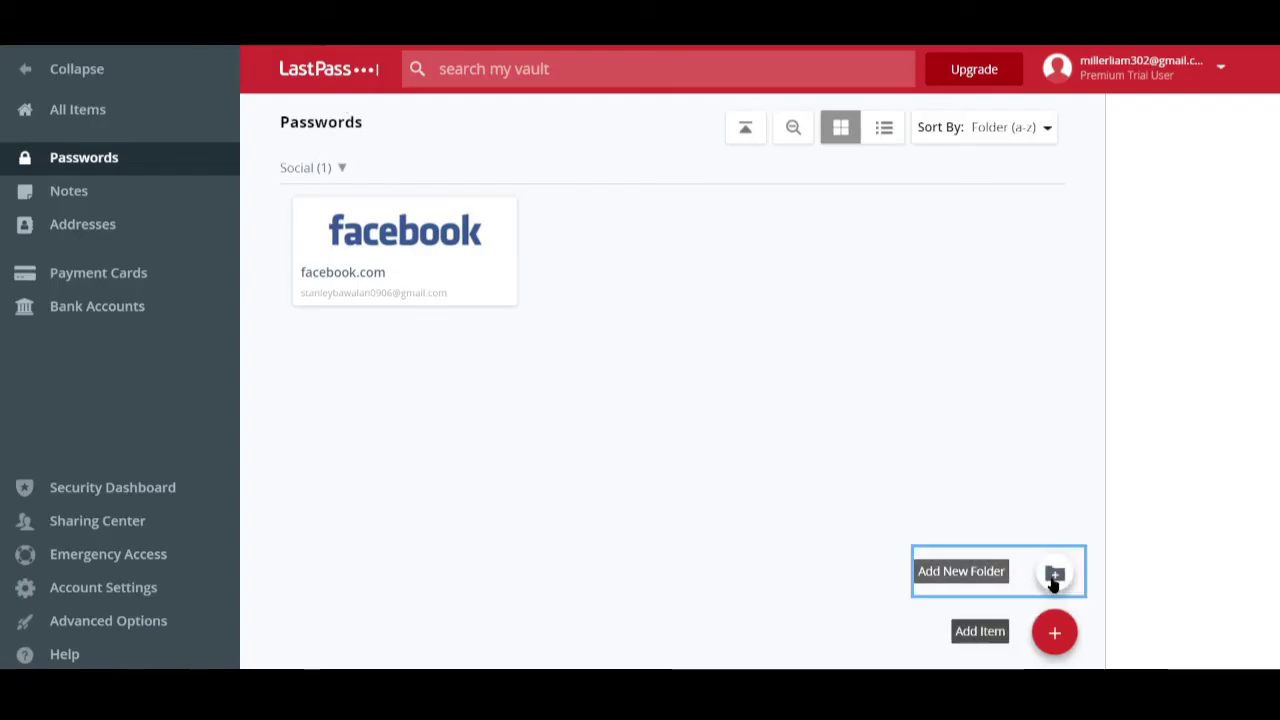
left_click(1053, 574)
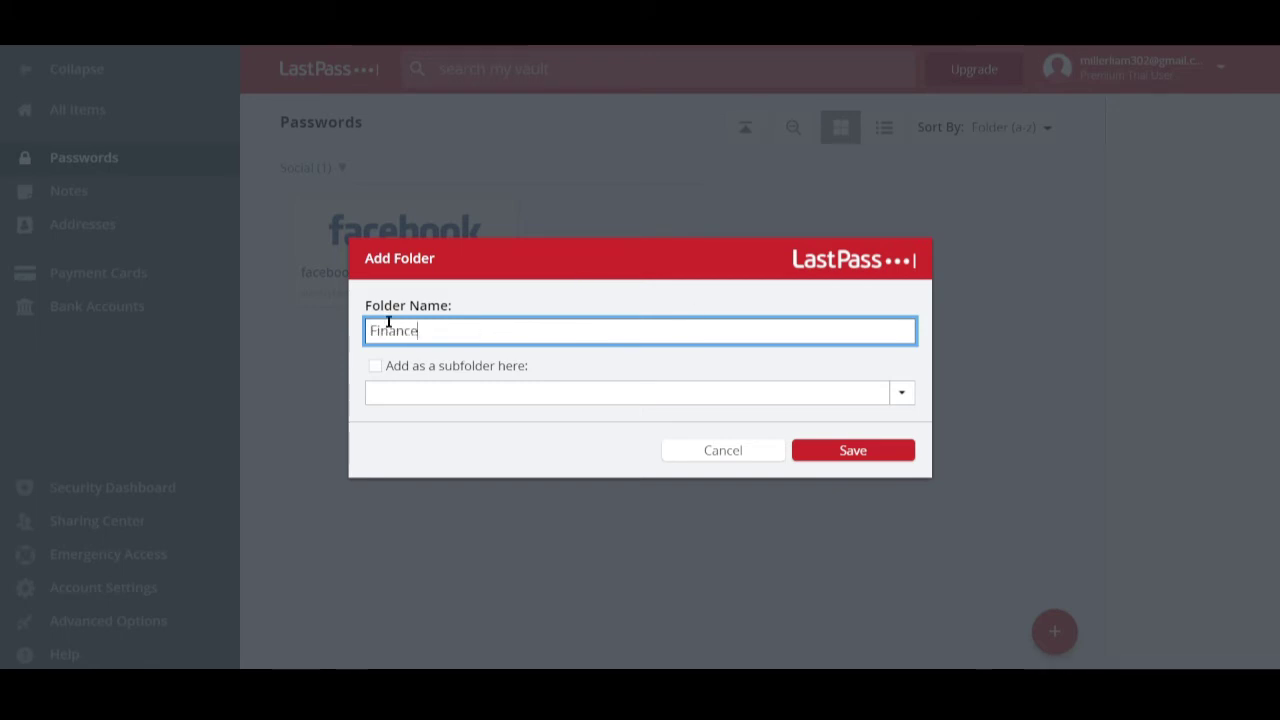
left_click(375, 368)
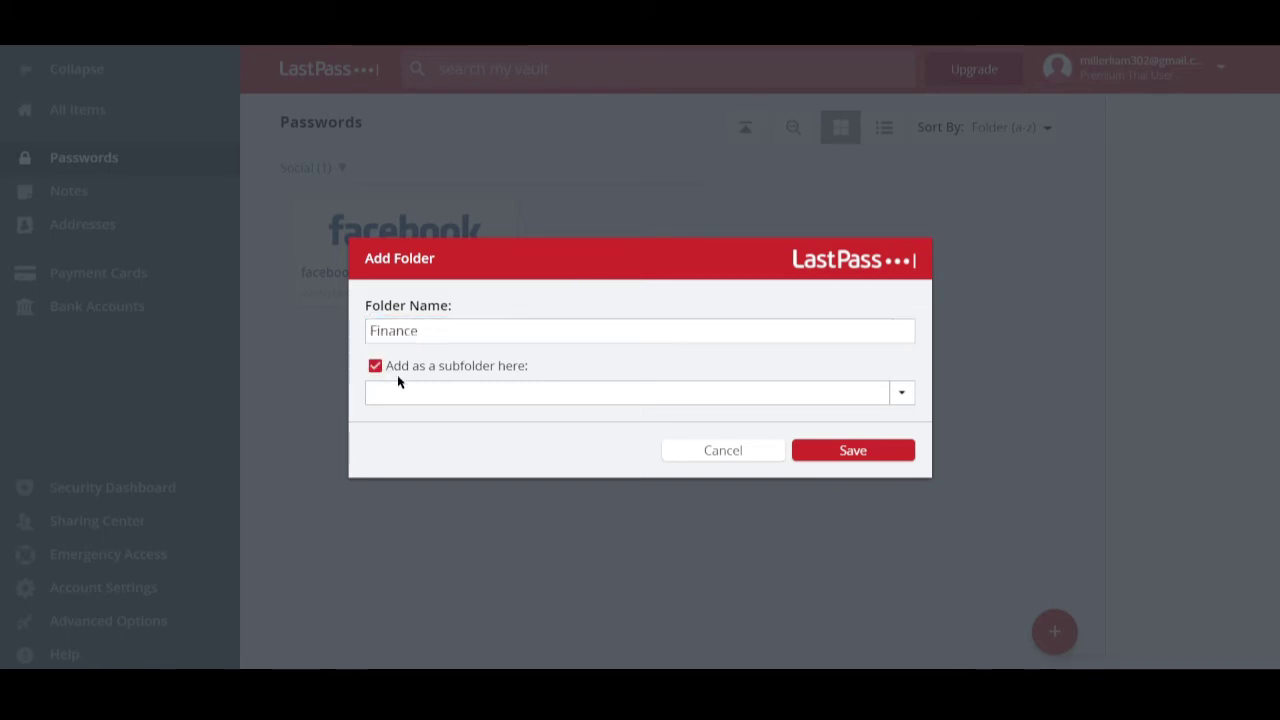
left_click(449, 396)
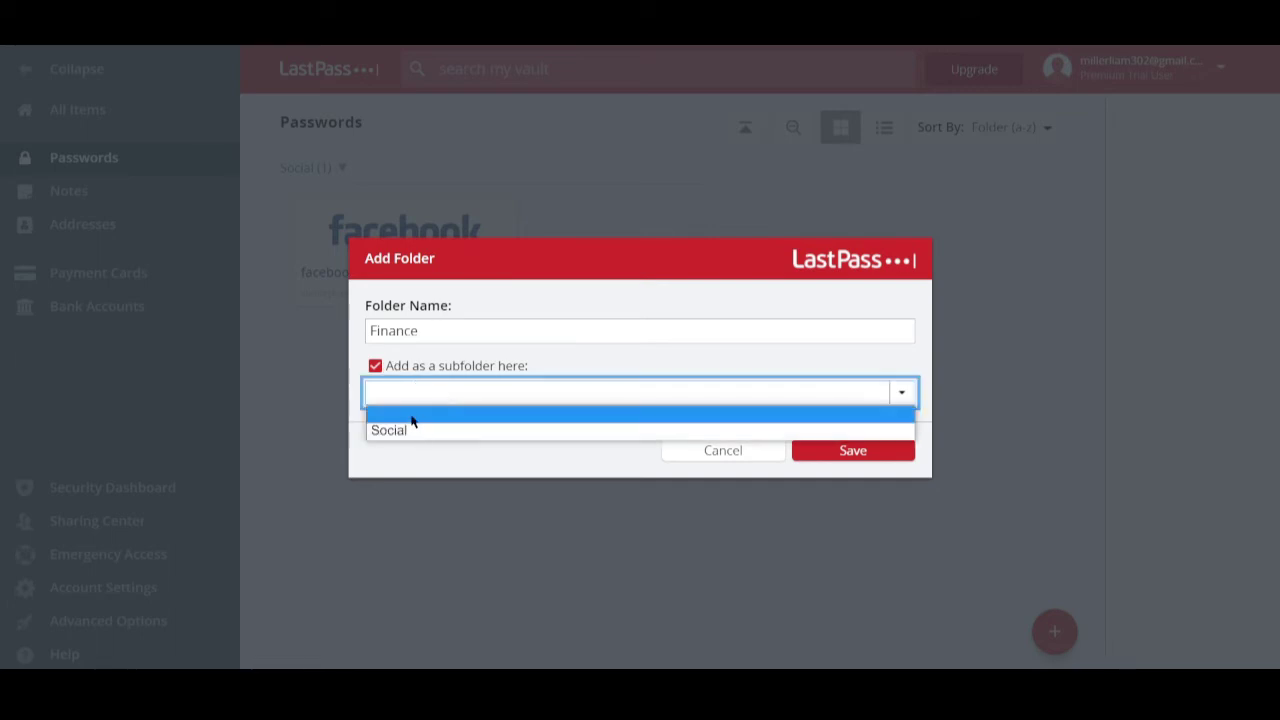
left_click(635, 336)
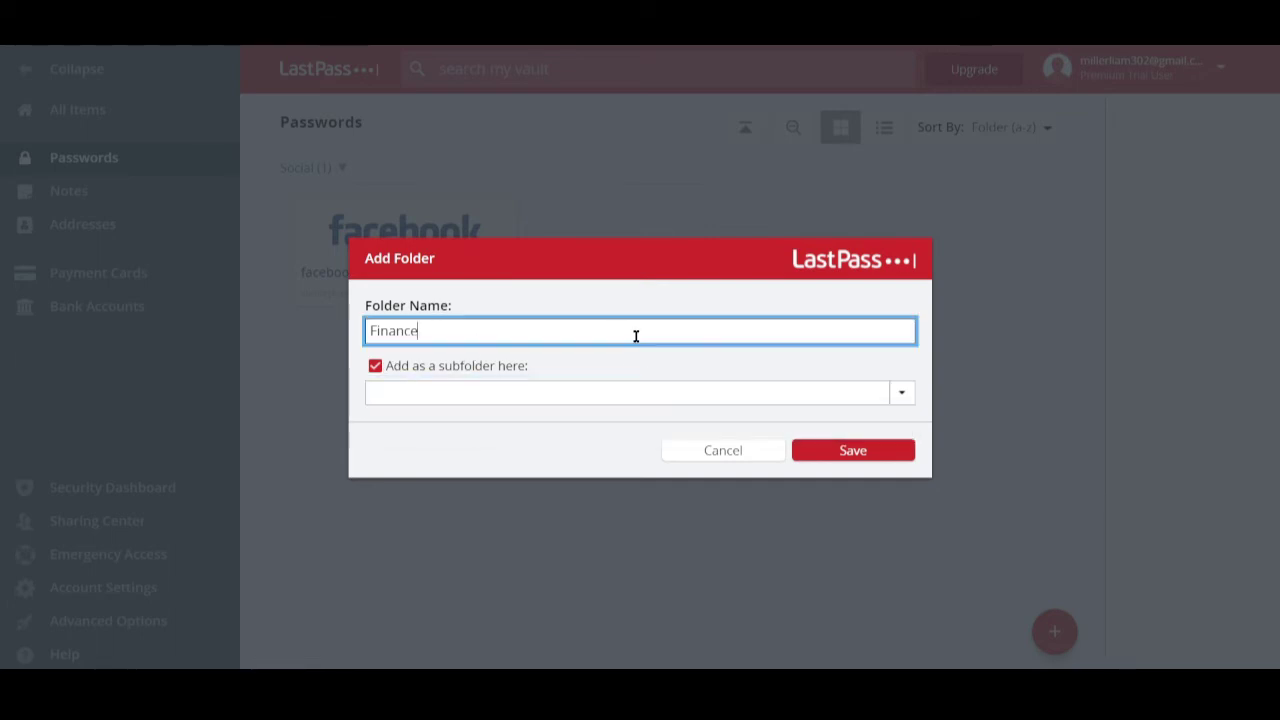
left_click(375, 366)
left_click(850, 452)
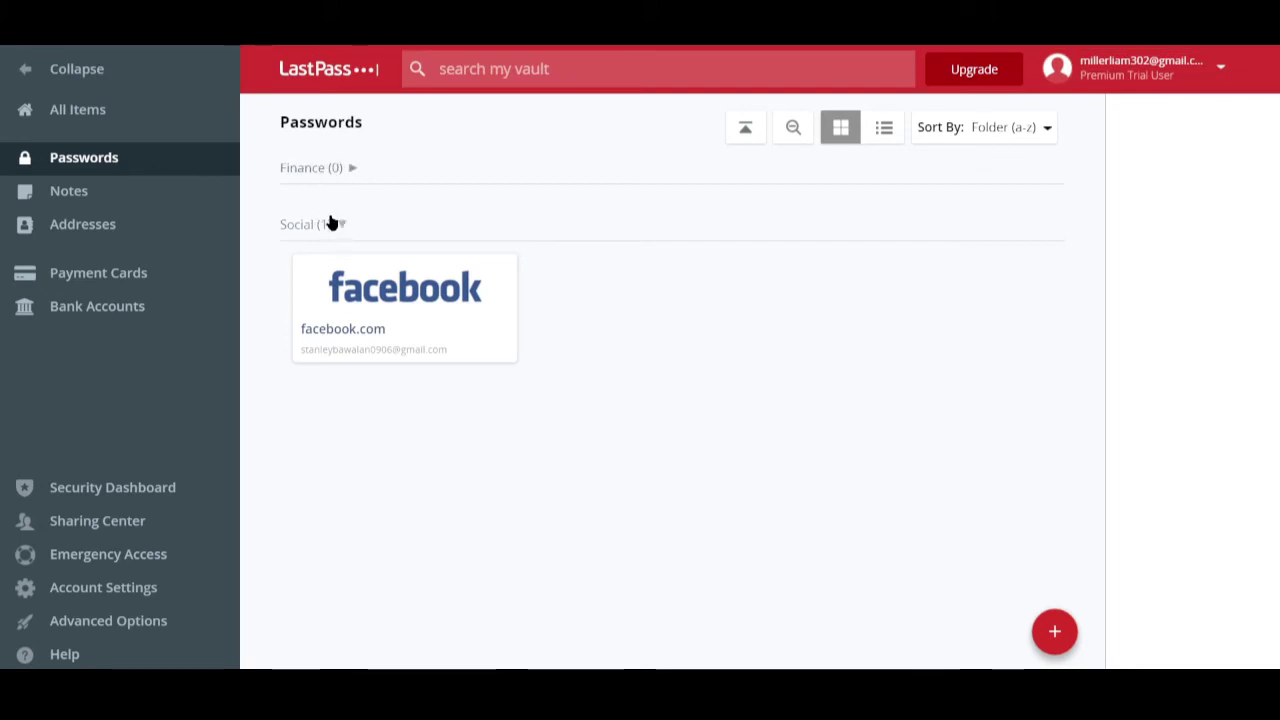
- Start a new secure note named 'My house's access codes' from the Notes list
mouse_move(383, 312)
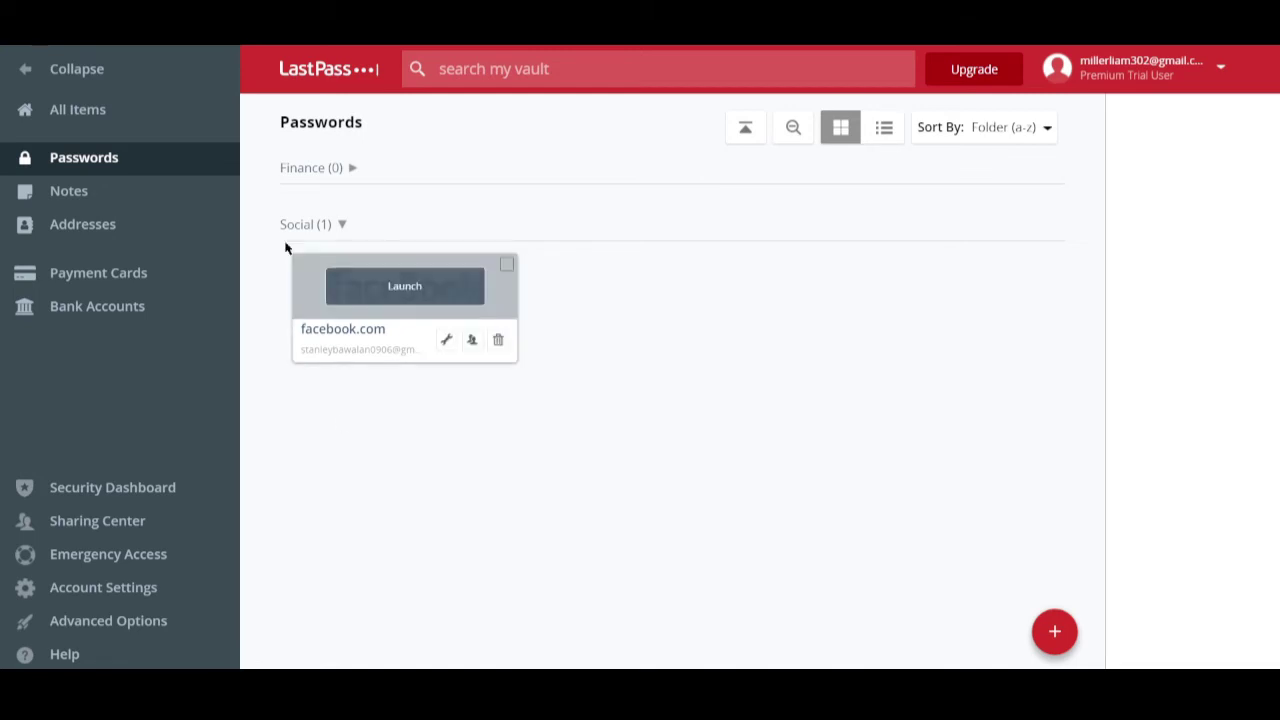
left_click(80, 200)
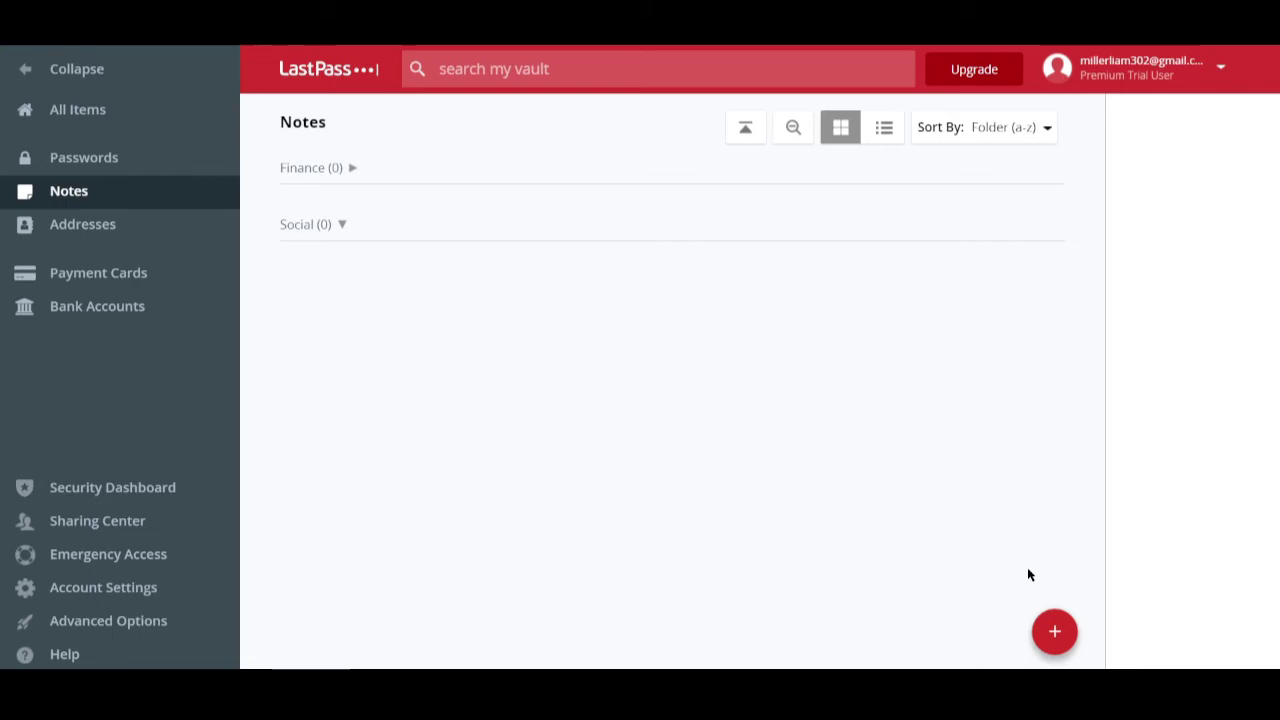
left_click(1054, 631)
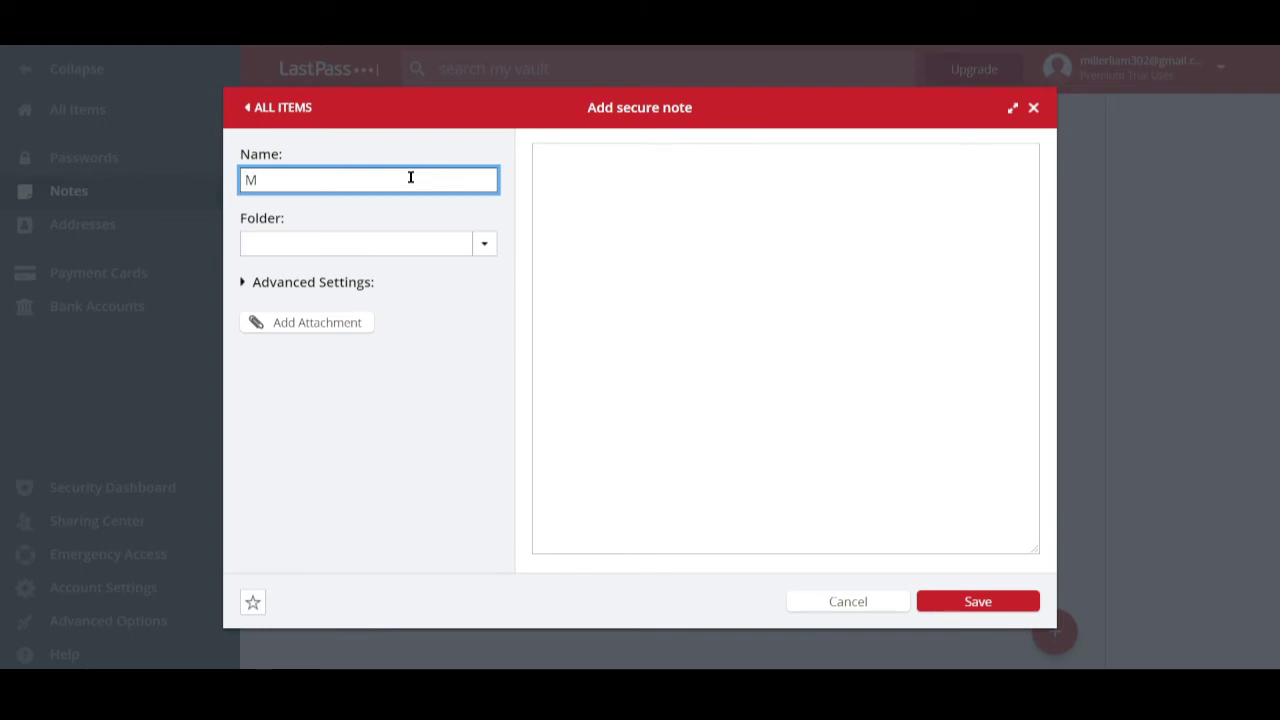
type("My house's access codes")
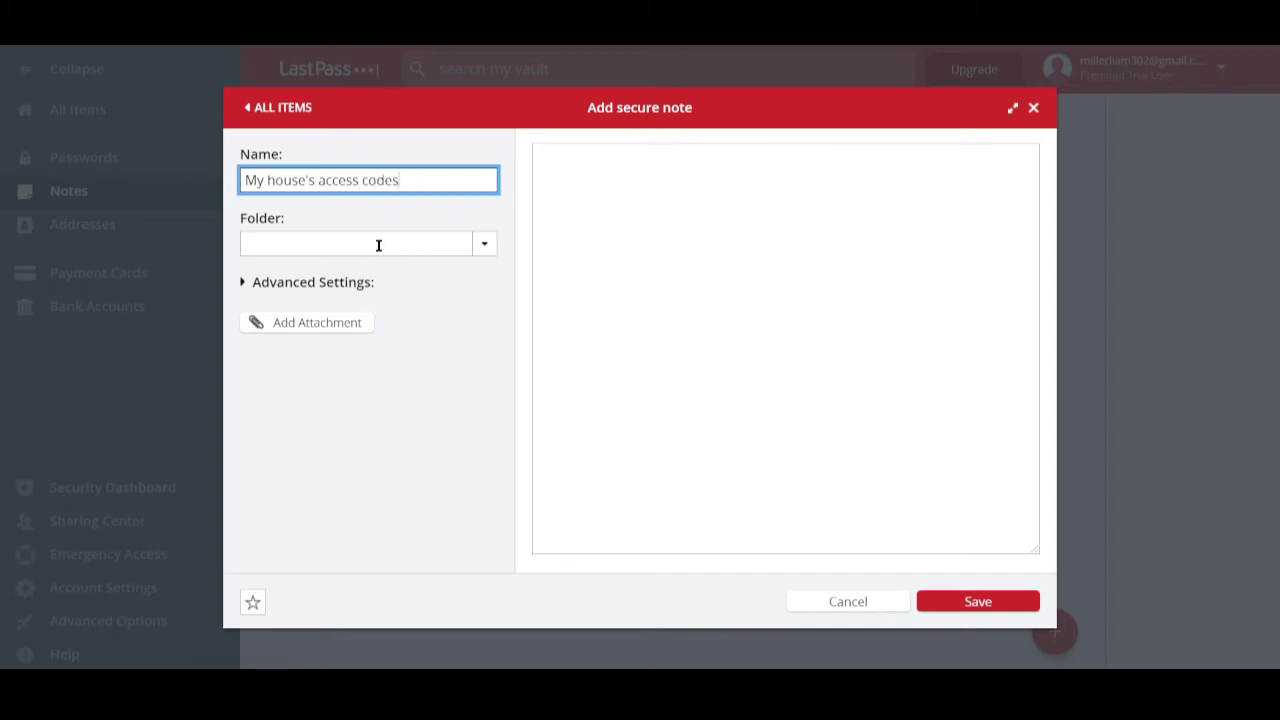
- File the note in a new Personal folder and bring up the attachment file picker
left_click(378, 245)
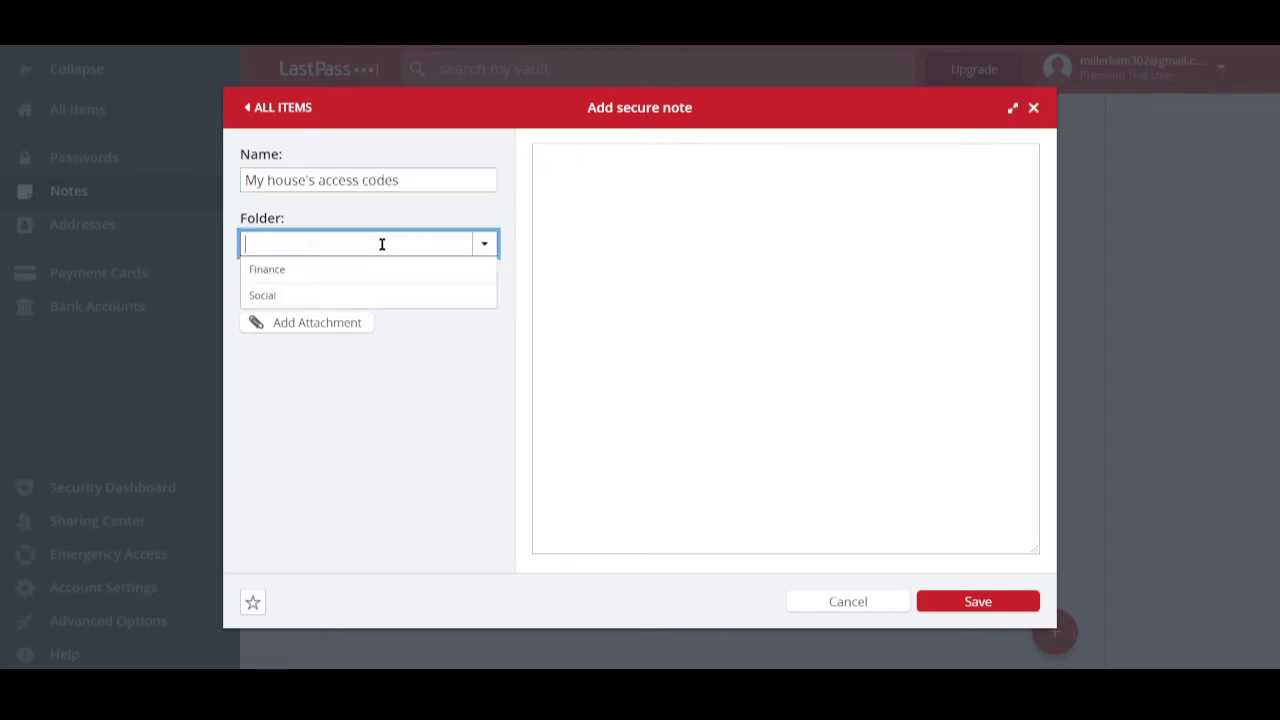
left_click(300, 245)
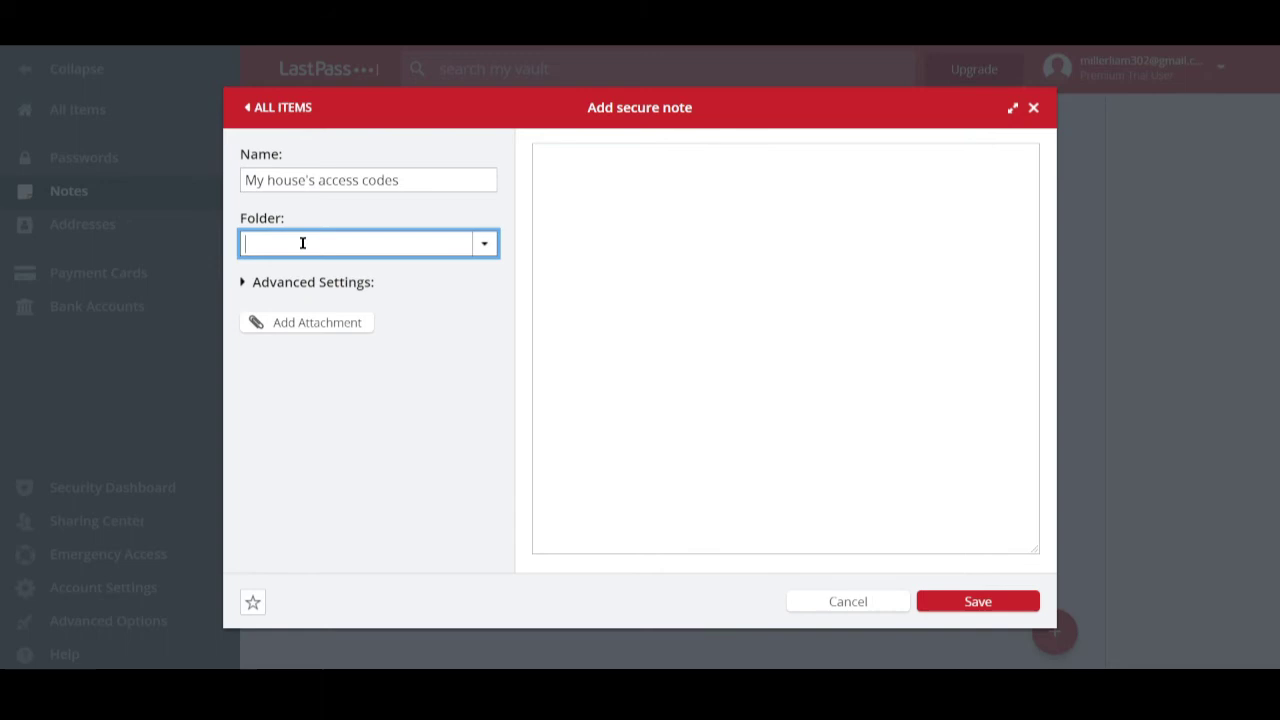
type("Personal")
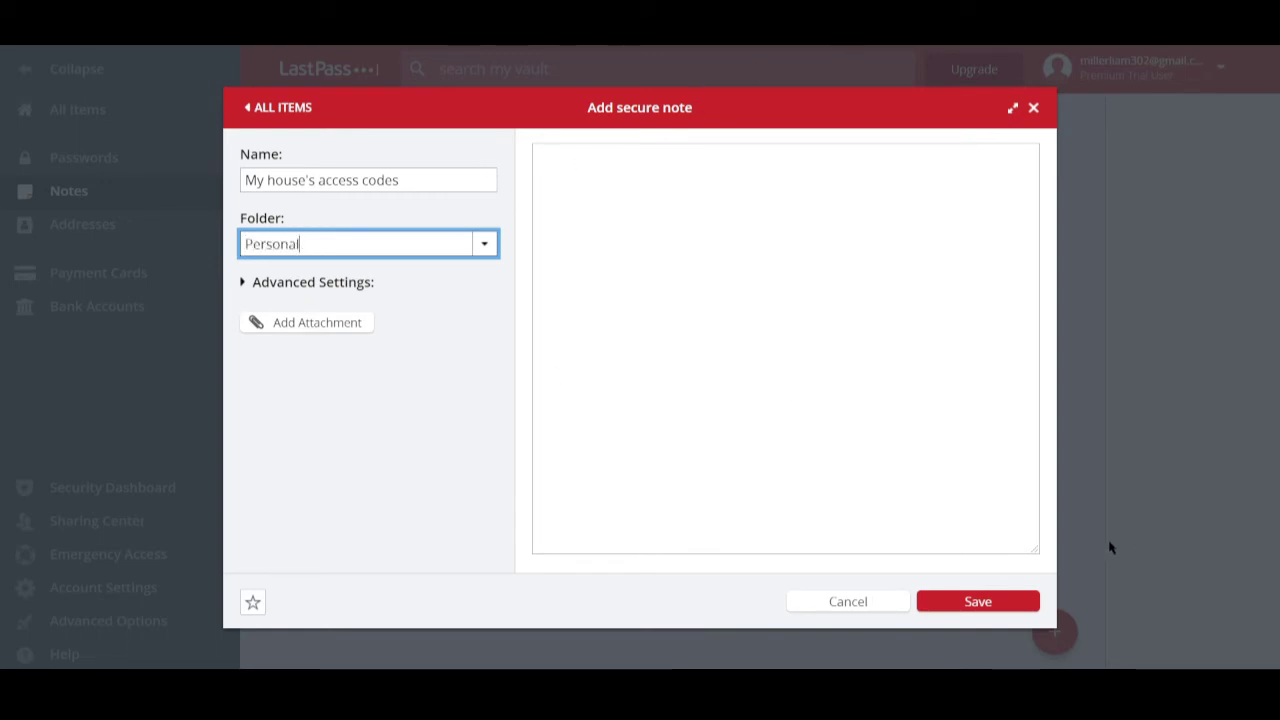
left_click(308, 330)
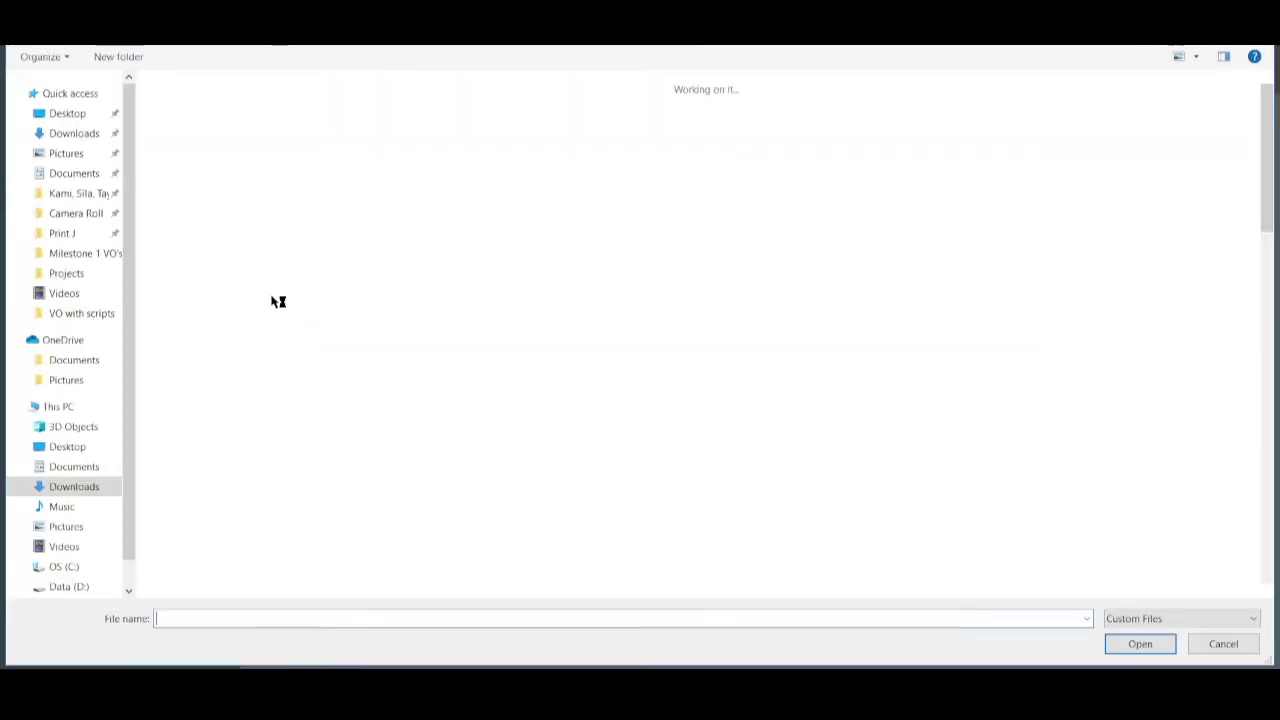
- Skip the attachment, enter House key, House 2 key, Office key and Vault key lines, and save
left_click(1223, 645)
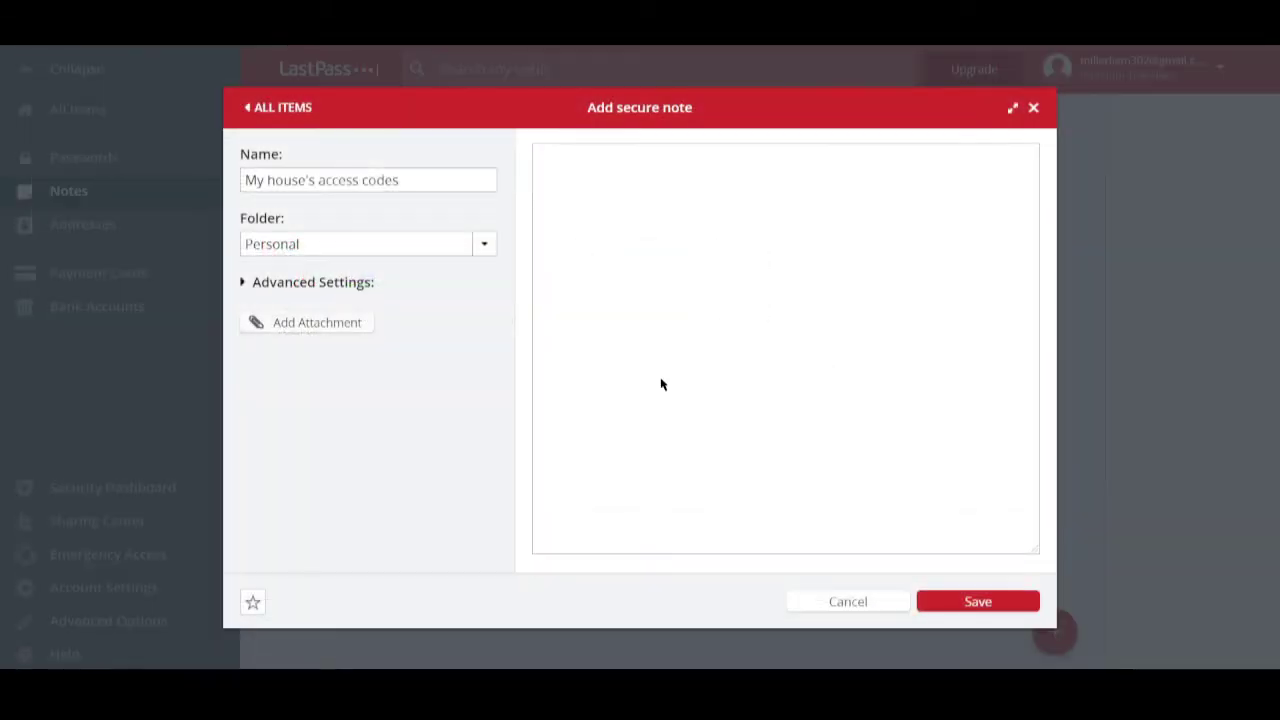
left_click(786, 249)
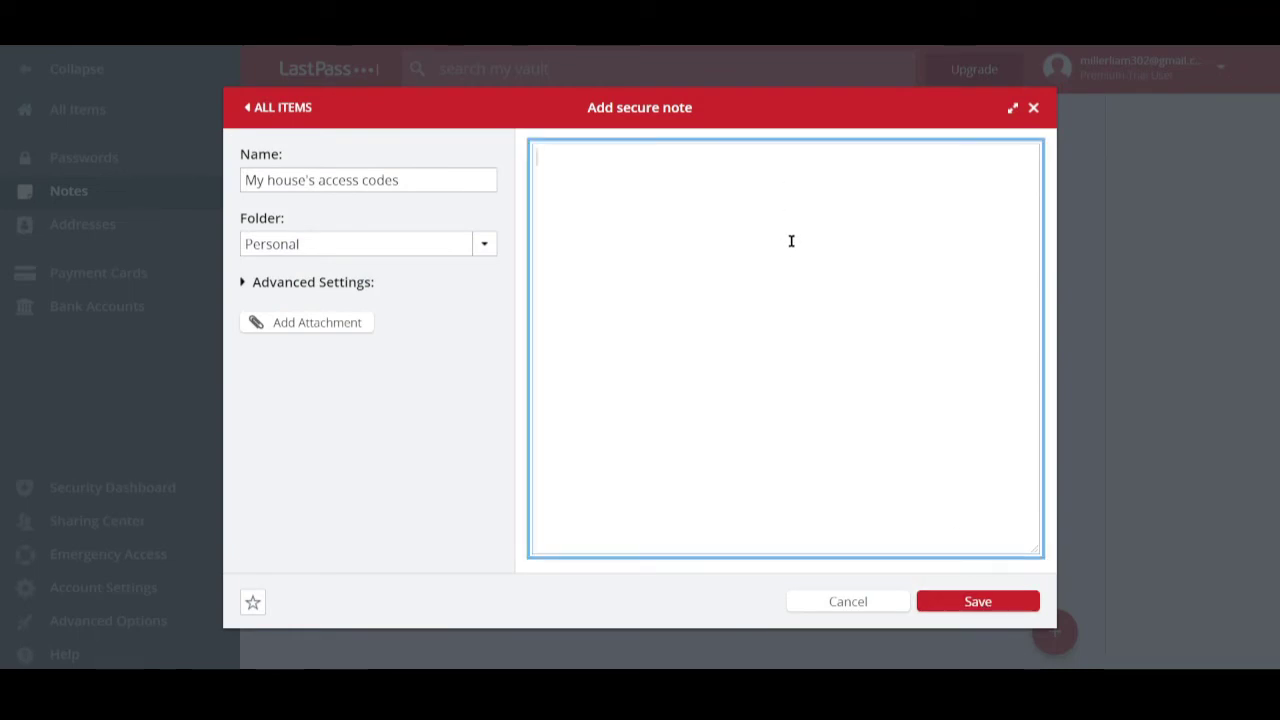
type("House key:")
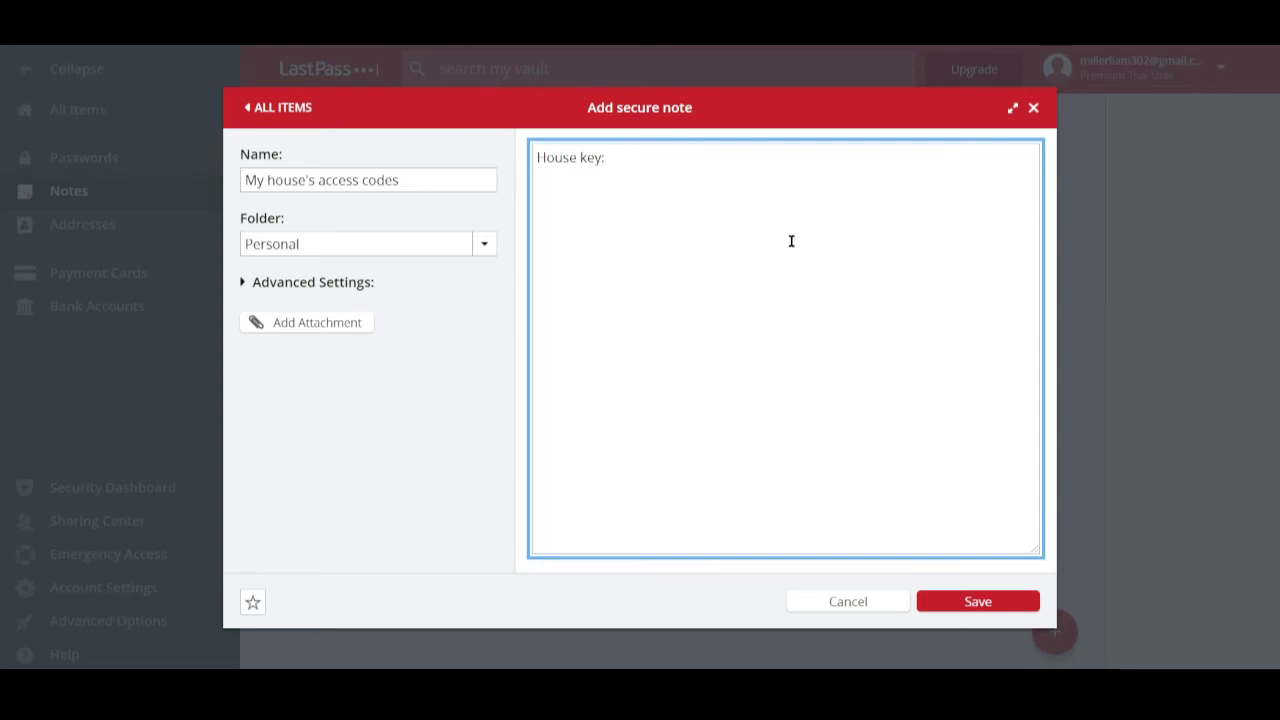
type("House 2 key:")
key("Return")
type("Of")
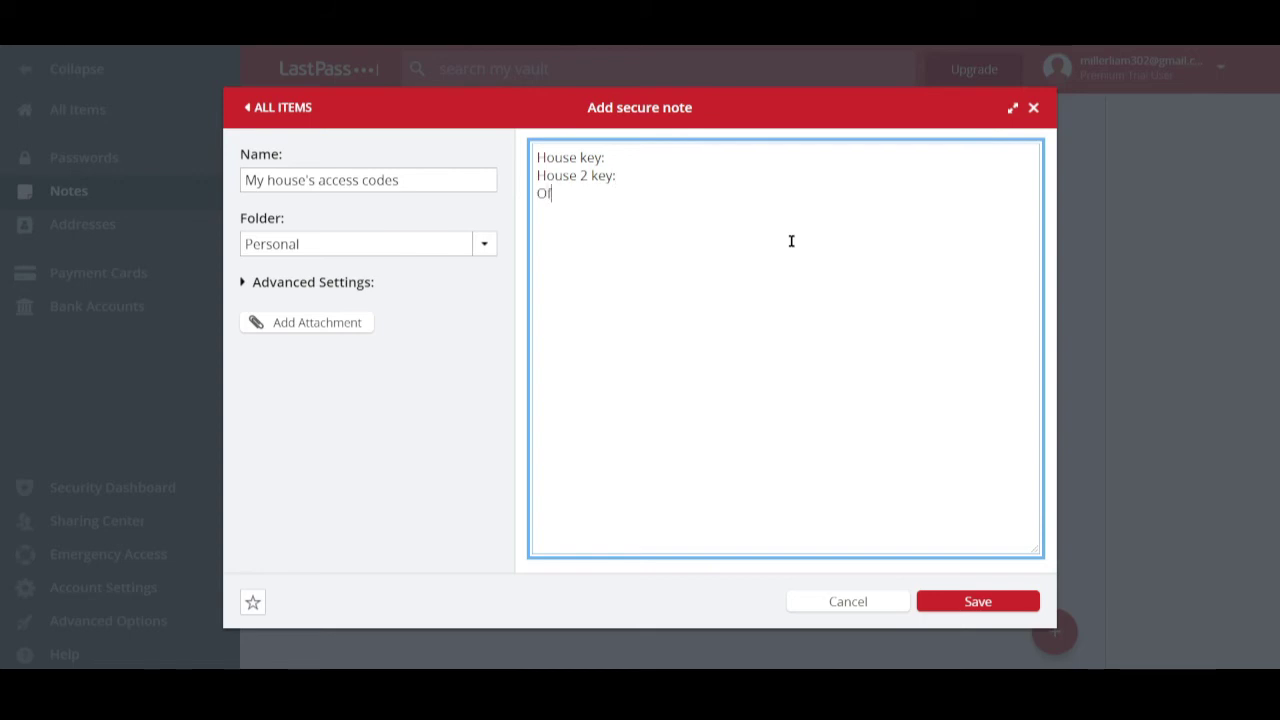
type("fice key: ")
type("V")
type("ault key")
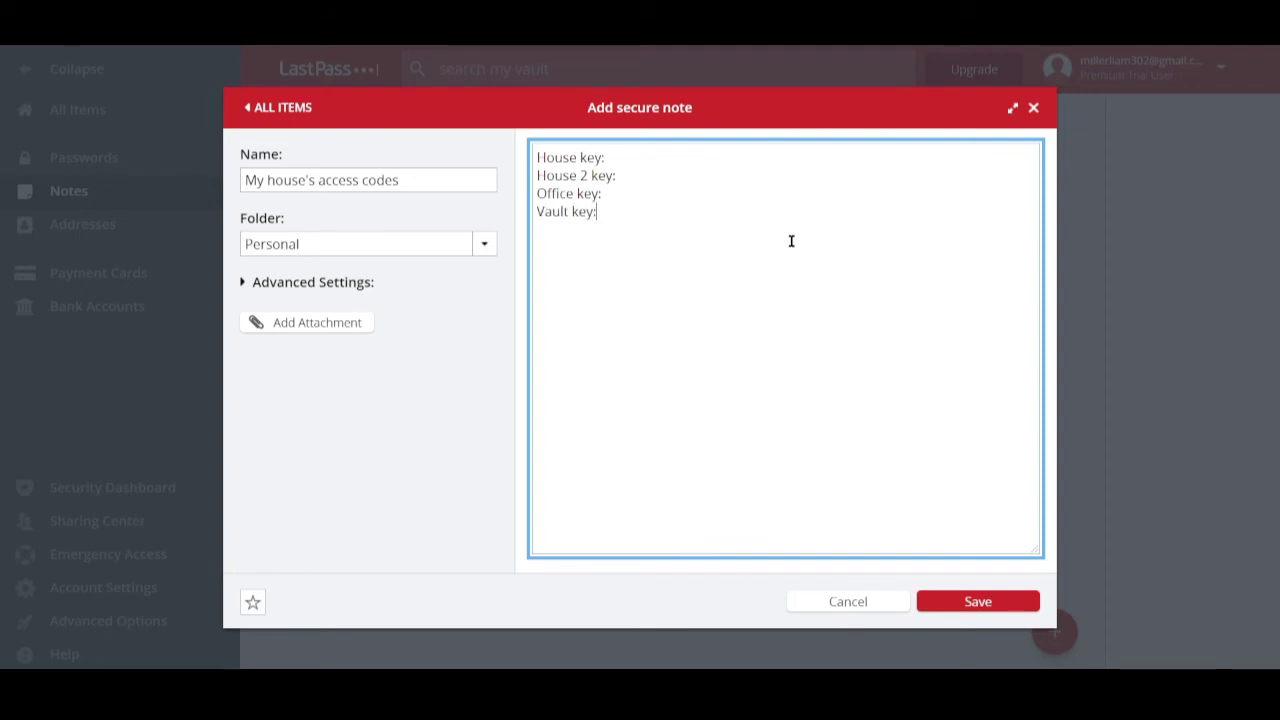
type(":")
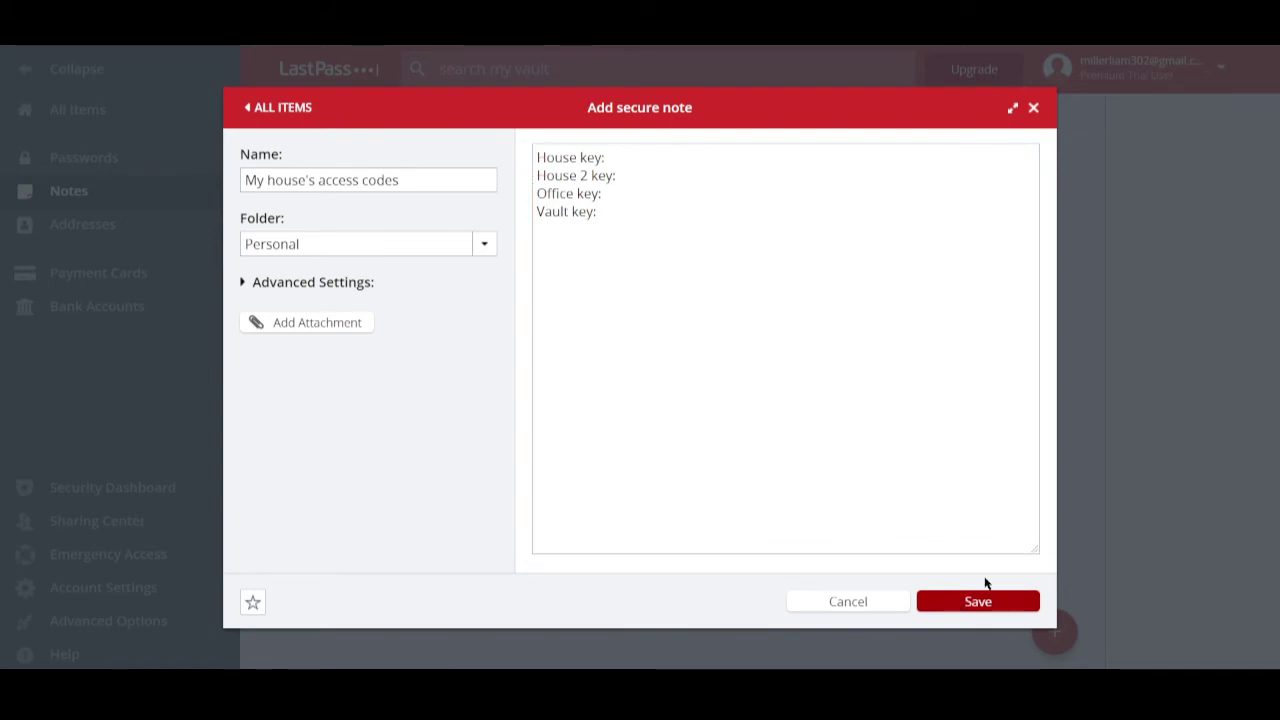
left_click(955, 601)
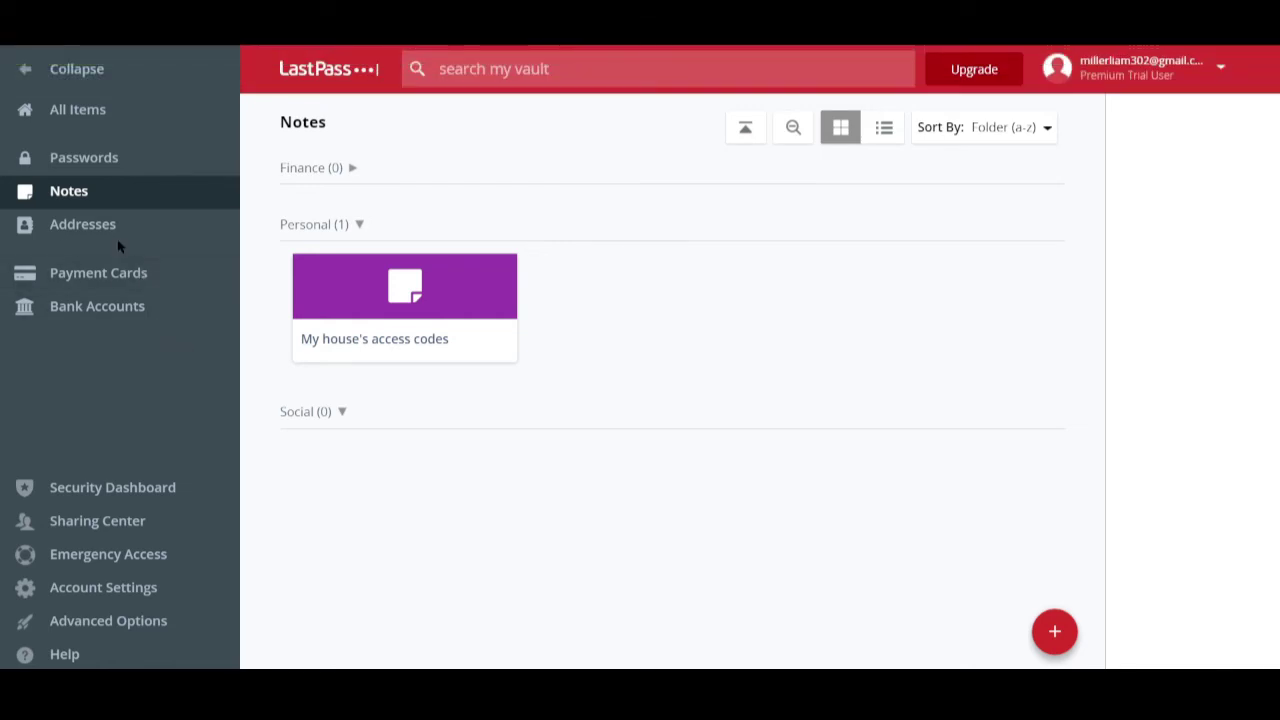
- Start a new address named 'Residence' filed in the Personal folder
left_click(90, 230)
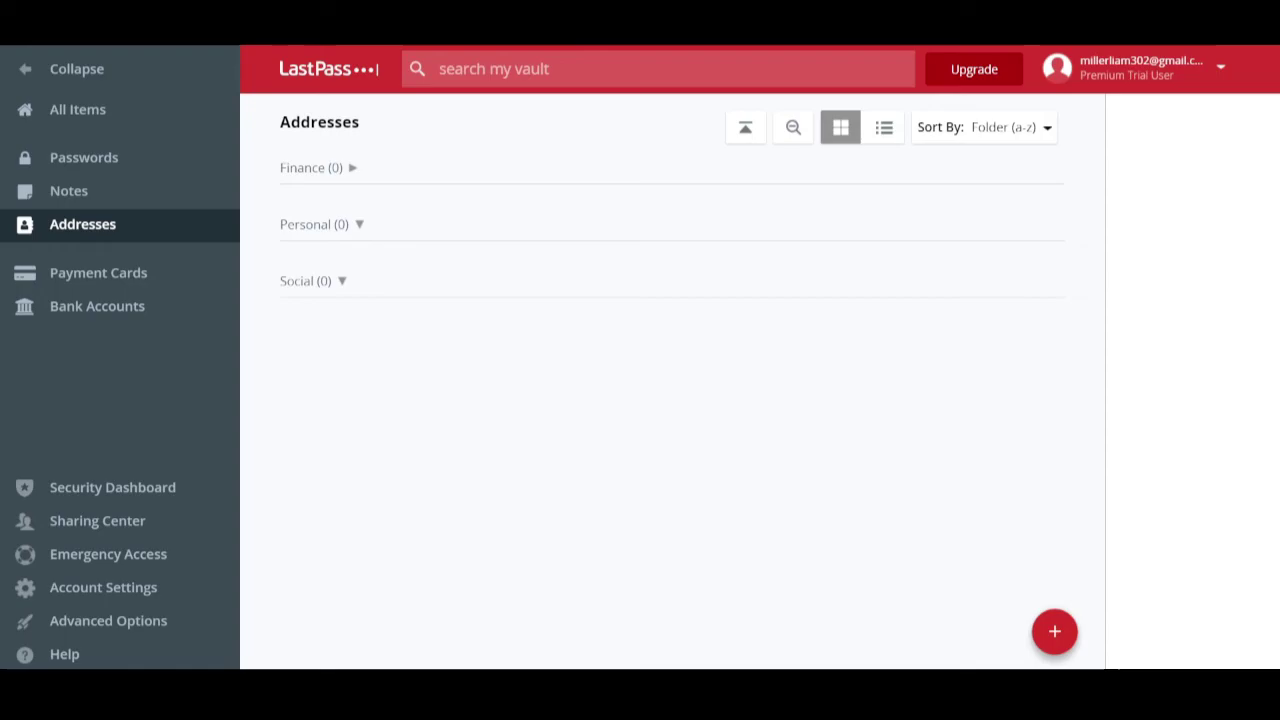
left_click(1050, 648)
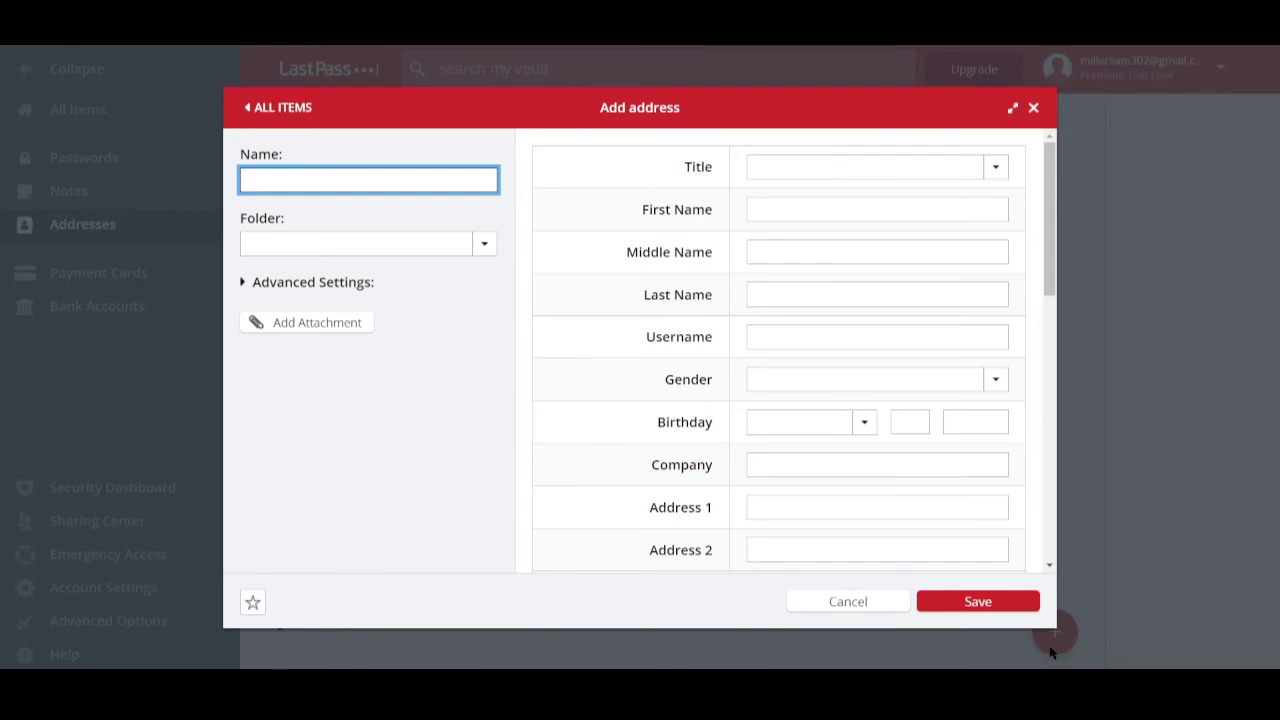
type("Residence")
left_click(485, 243)
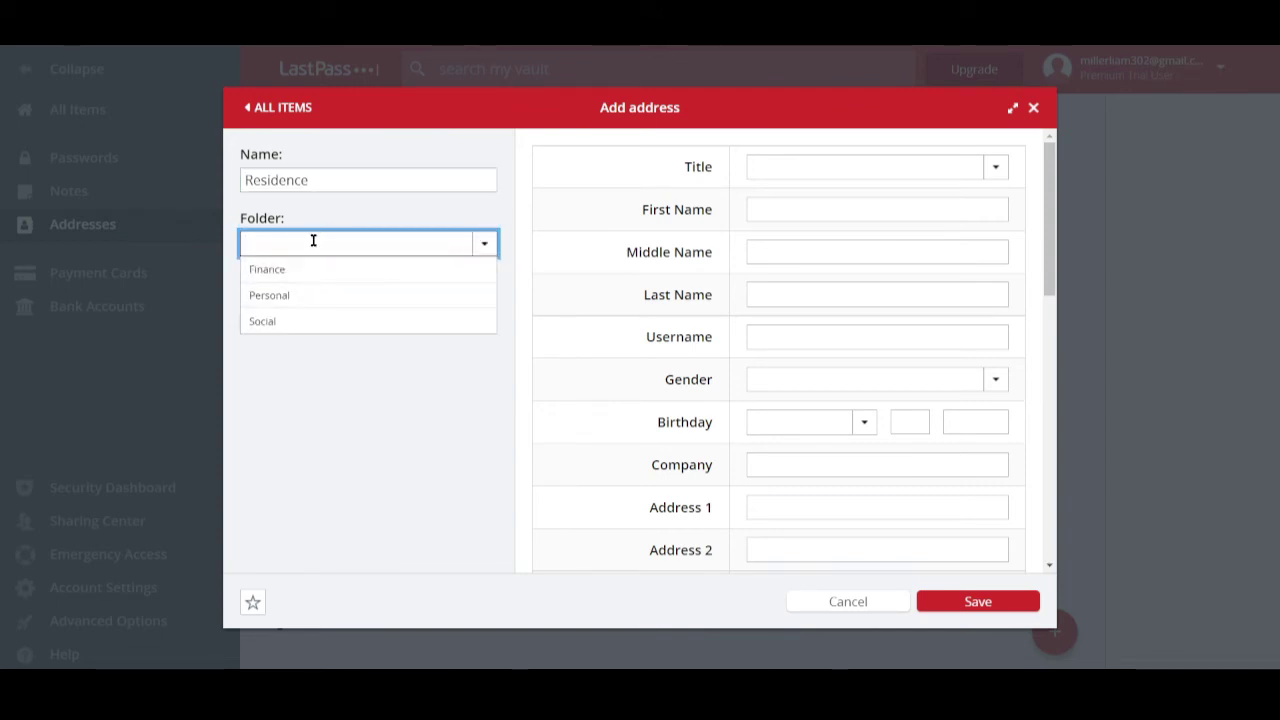
left_click(301, 298)
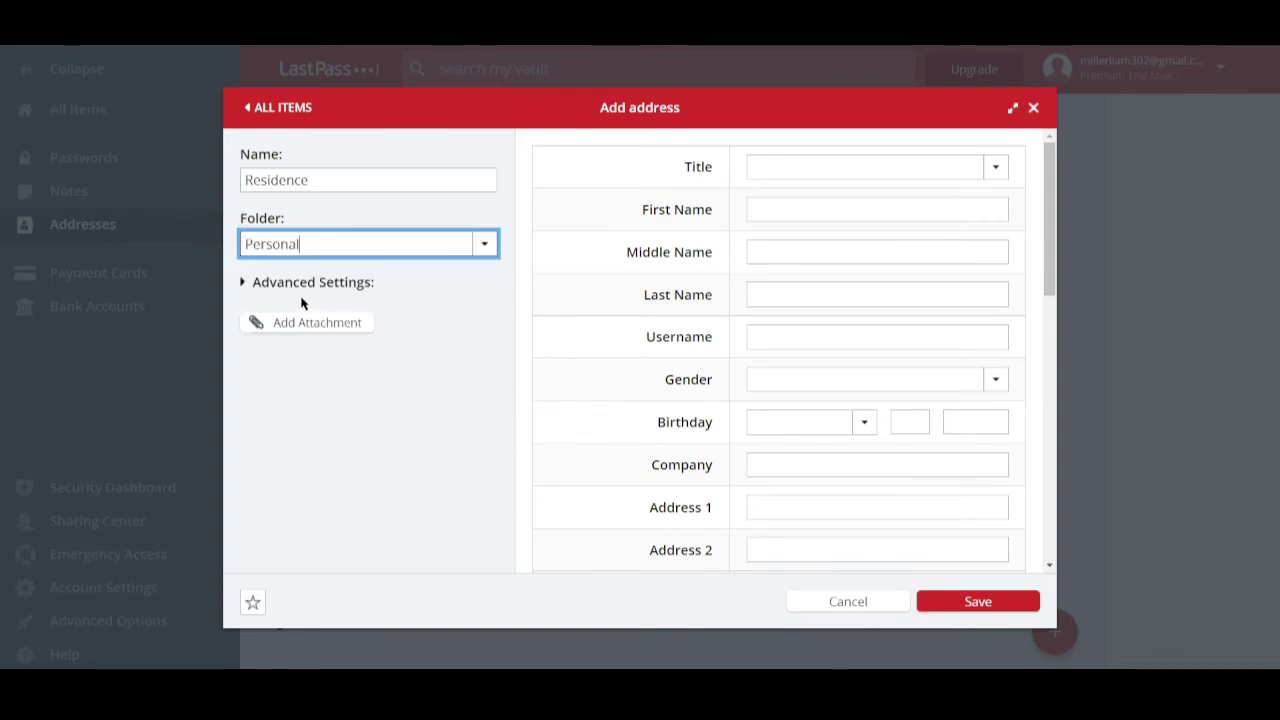
- Set title Mr, enter the owner's first and last name, and choose gender Male
left_click(997, 170)
left_click(777, 205)
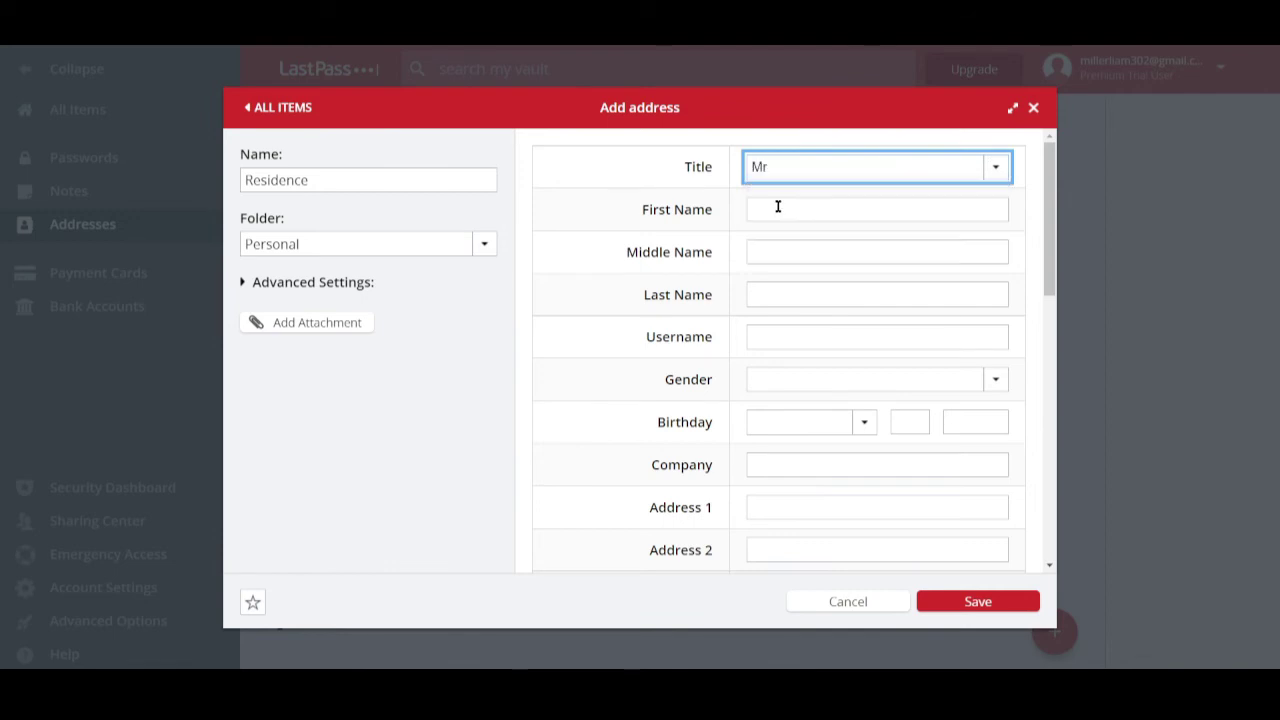
left_click(780, 204)
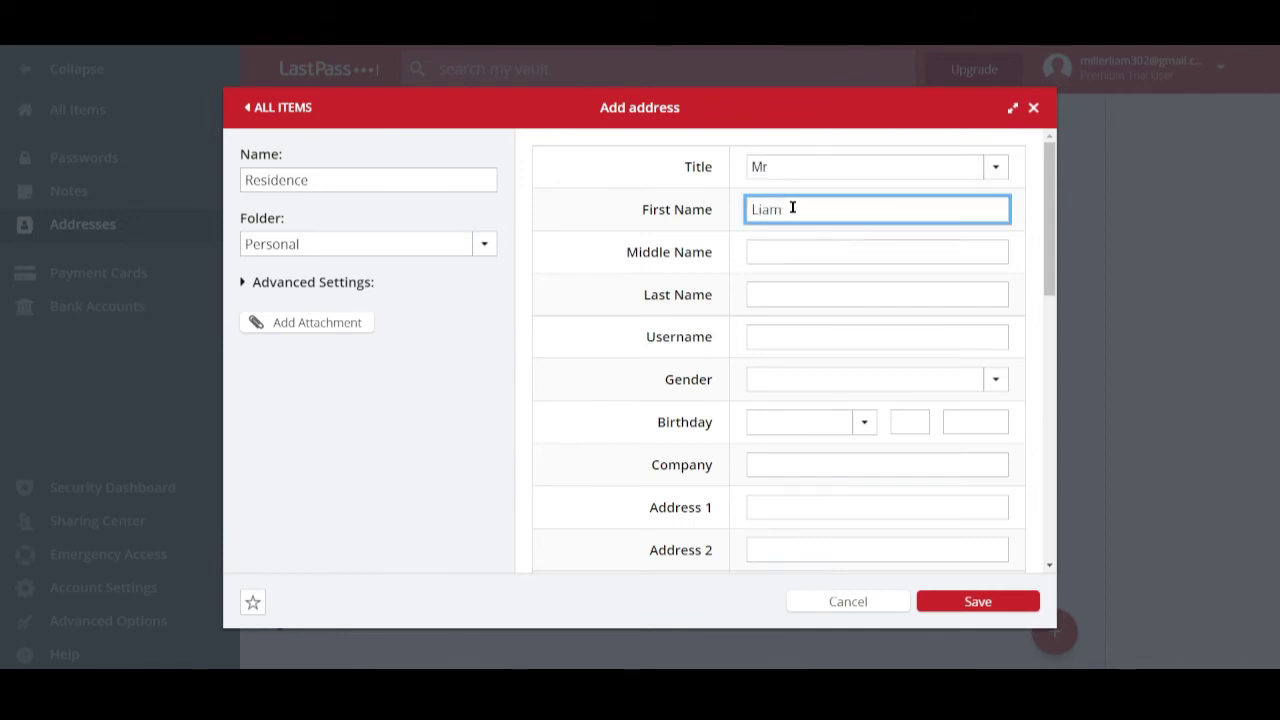
left_click(781, 251)
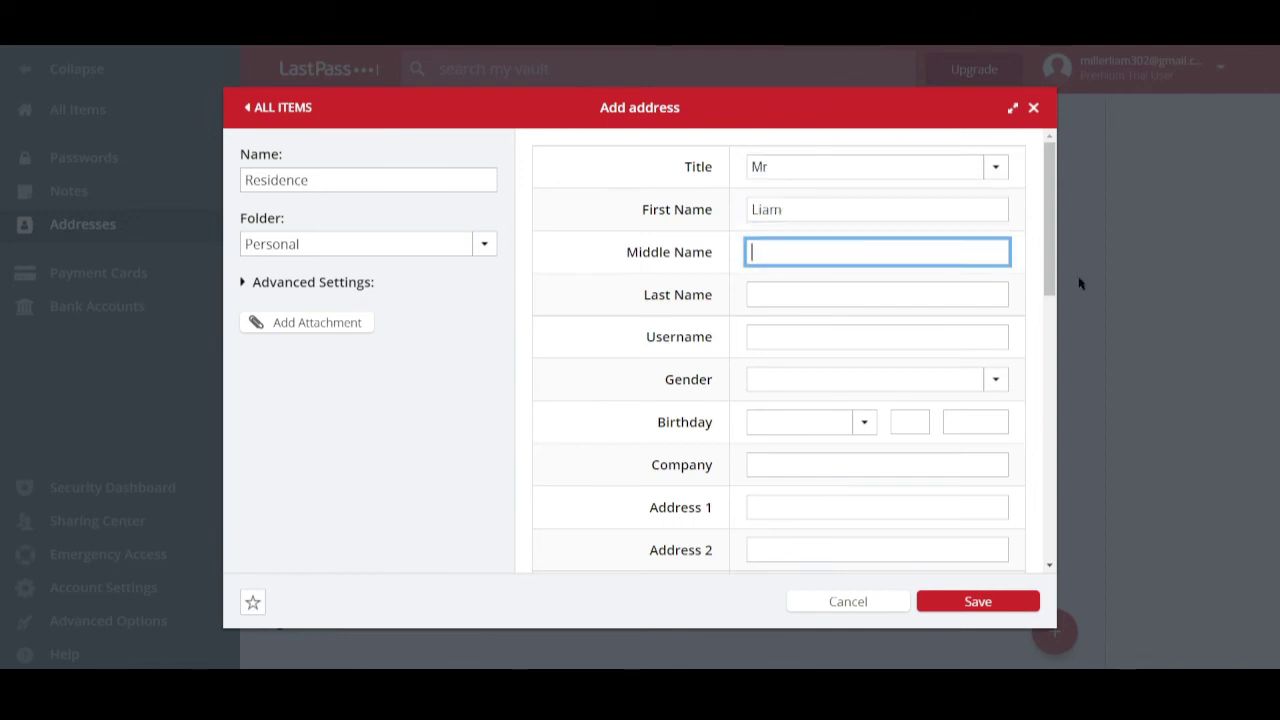
left_click(859, 296)
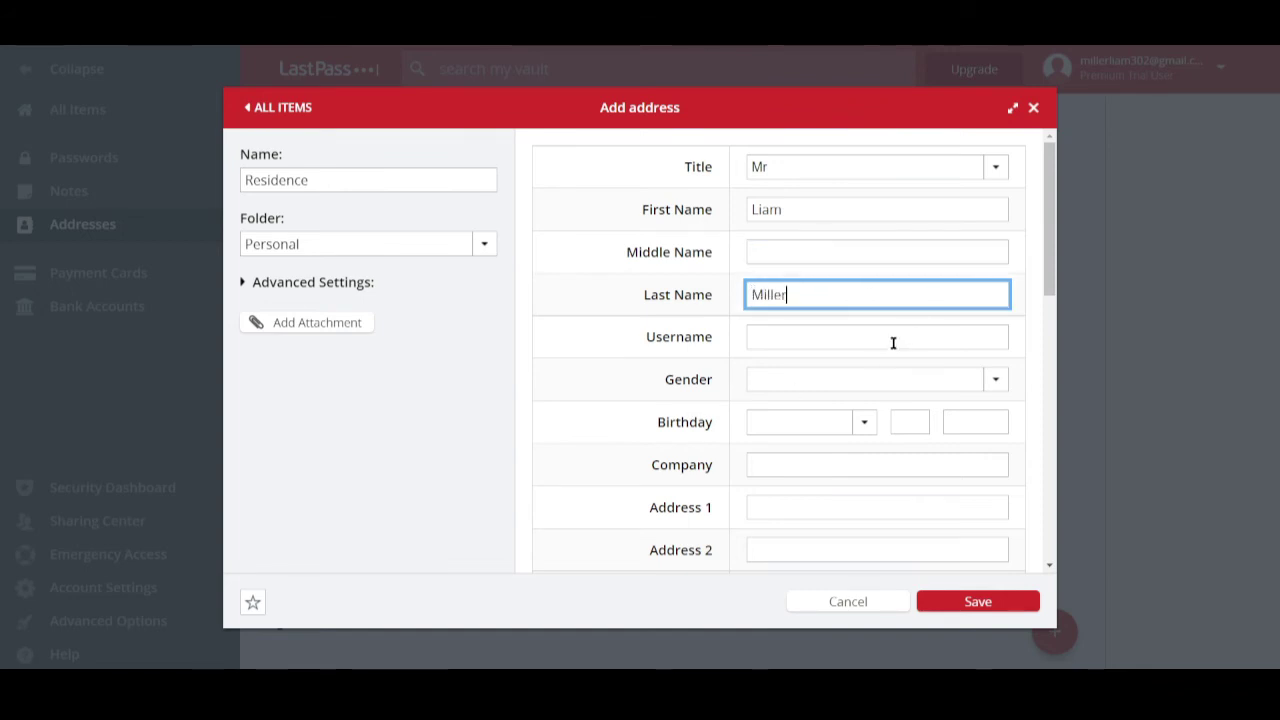
left_click(892, 342)
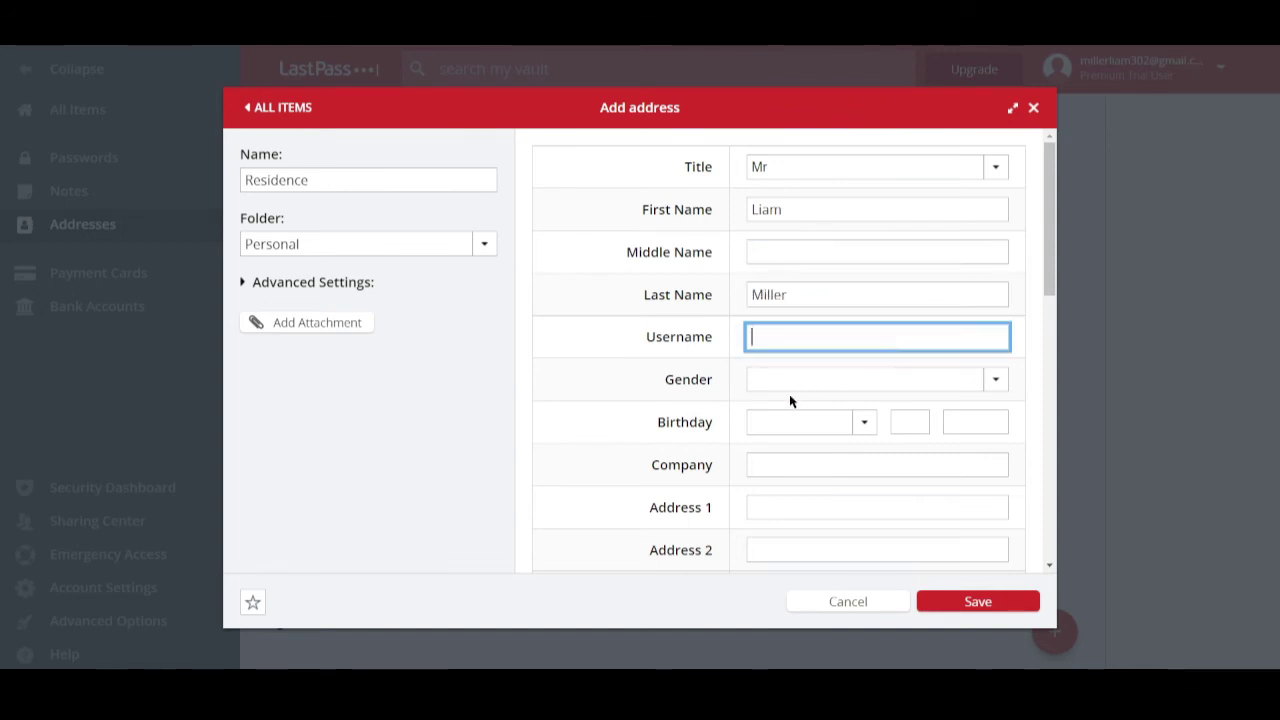
left_click(796, 378)
left_click(800, 416)
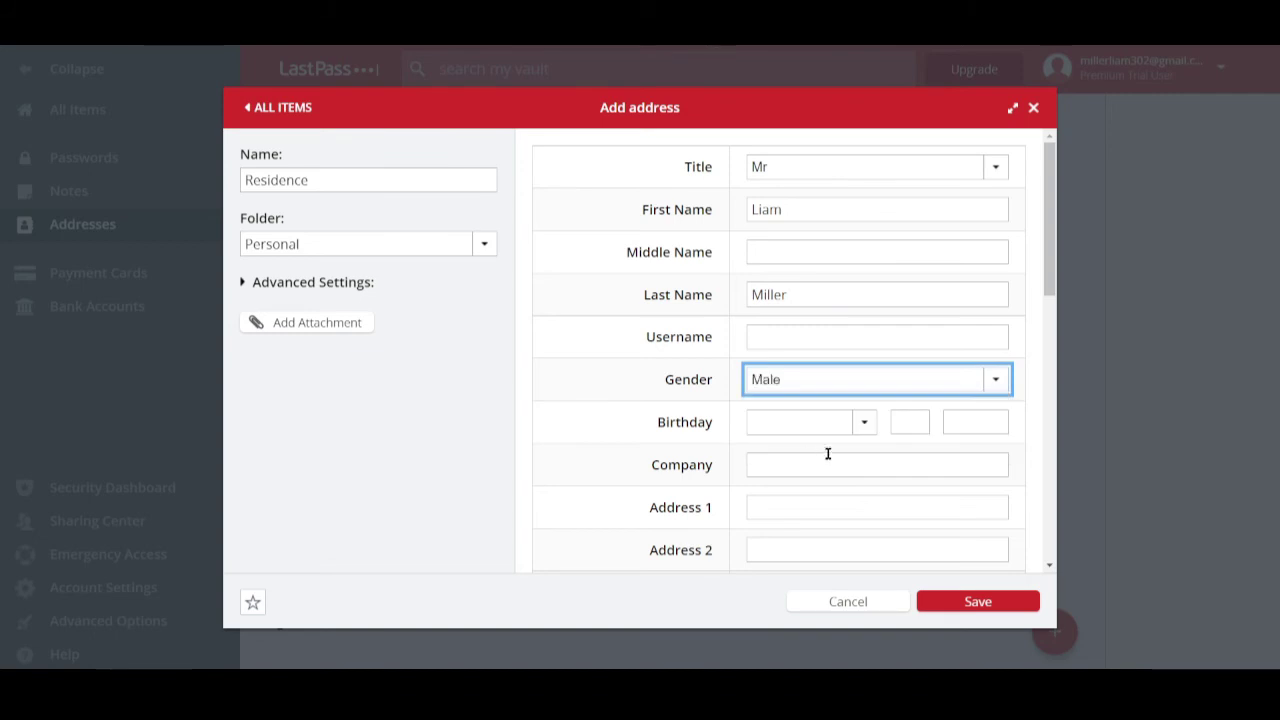
left_click(794, 470)
- Review the remaining address fields and save the Residence entry
scroll(794, 493, "down", 6)
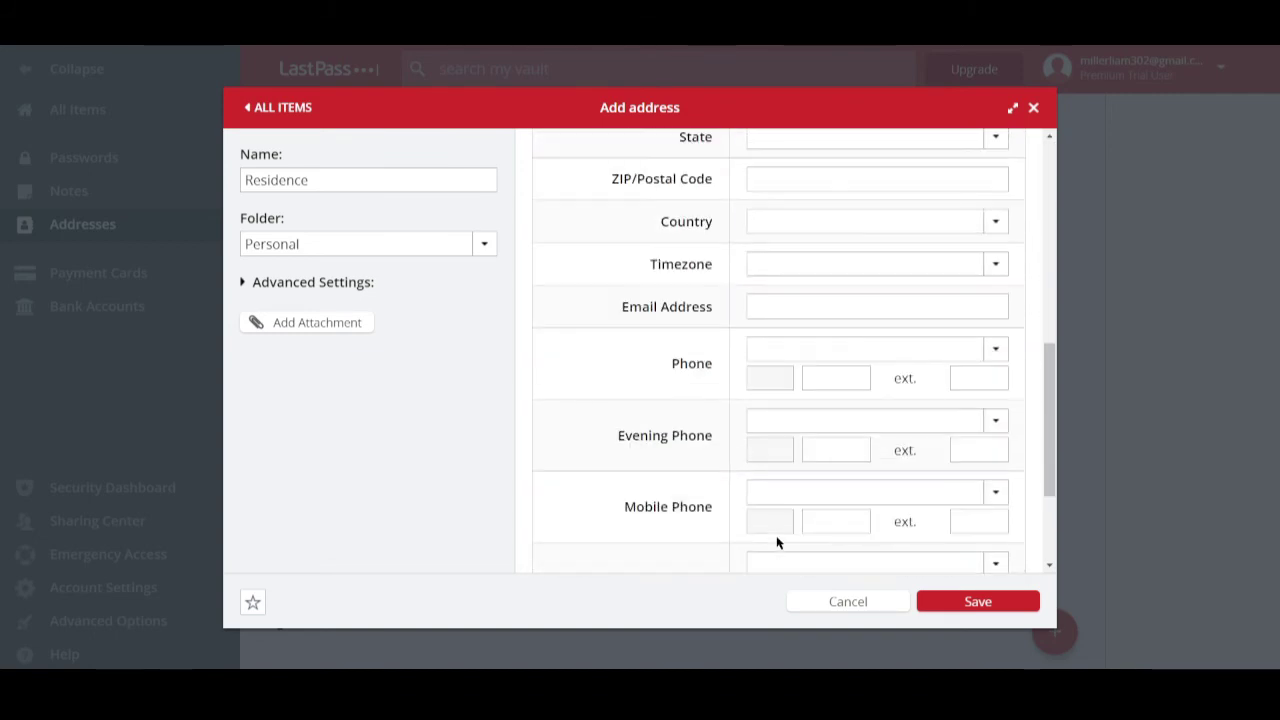
scroll(777, 535, "up", 6)
scroll(726, 460, "down", 1)
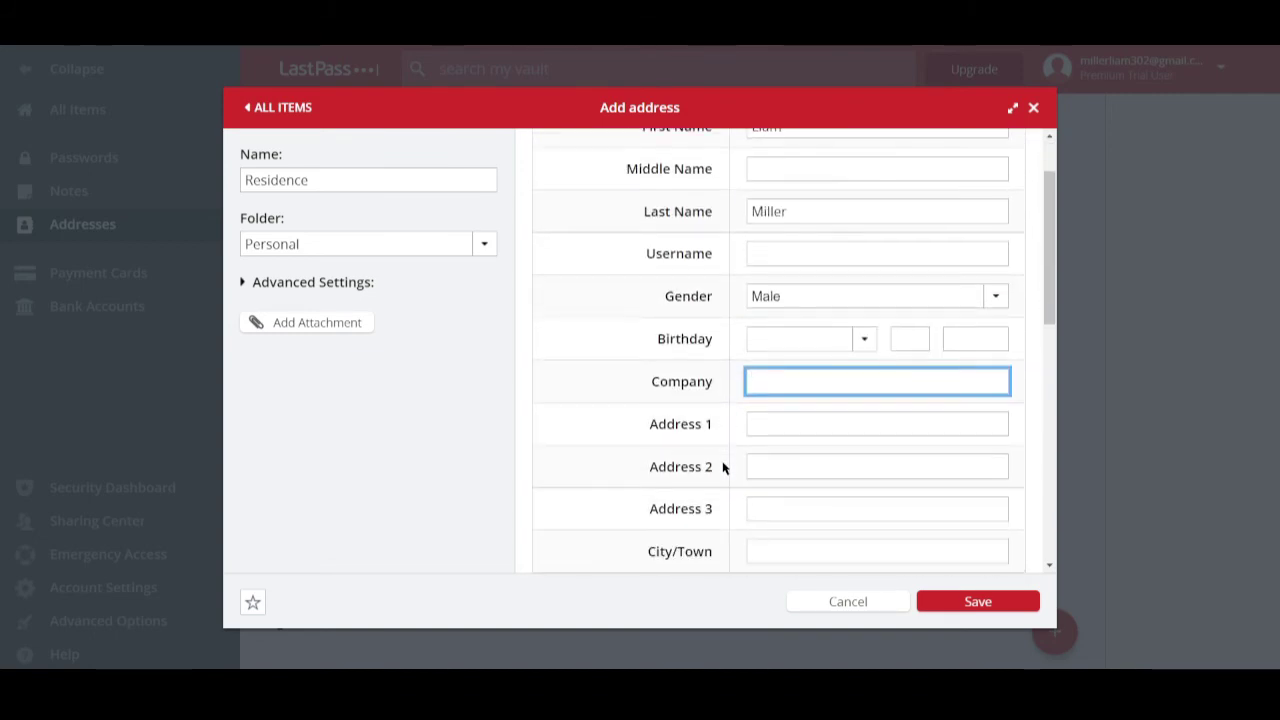
scroll(699, 452, "down", 5)
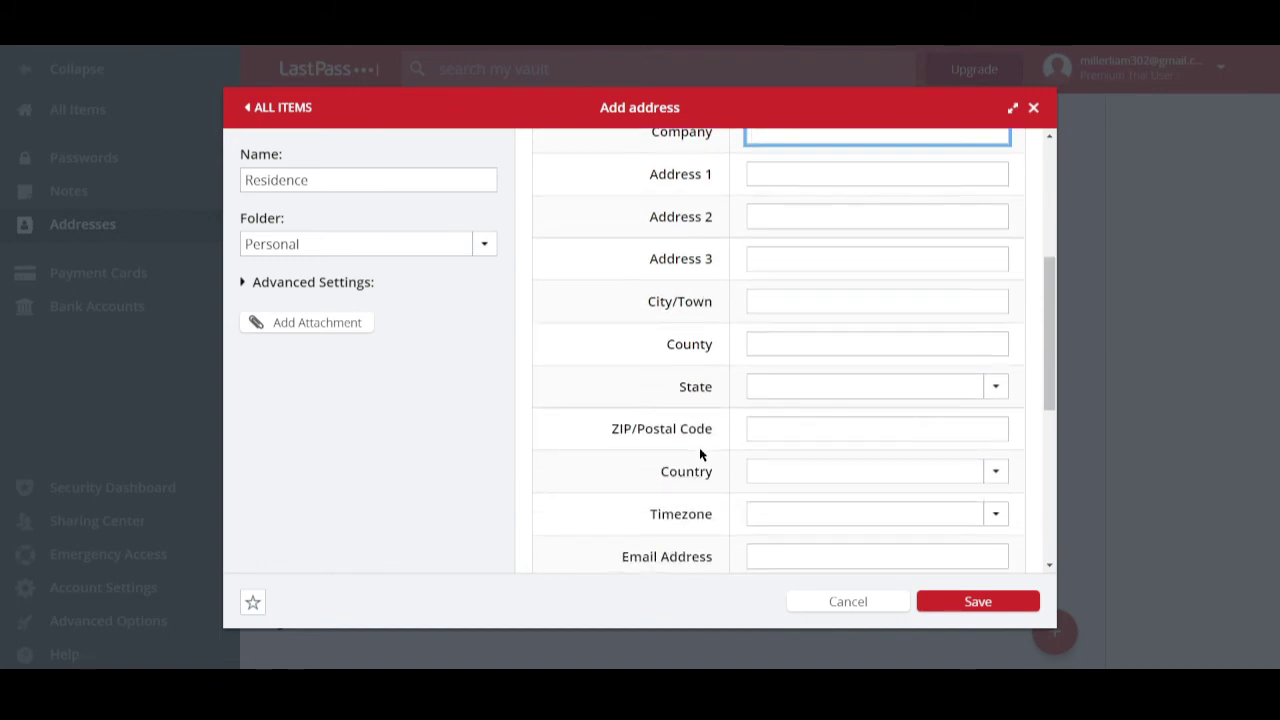
scroll(699, 452, "down", 4)
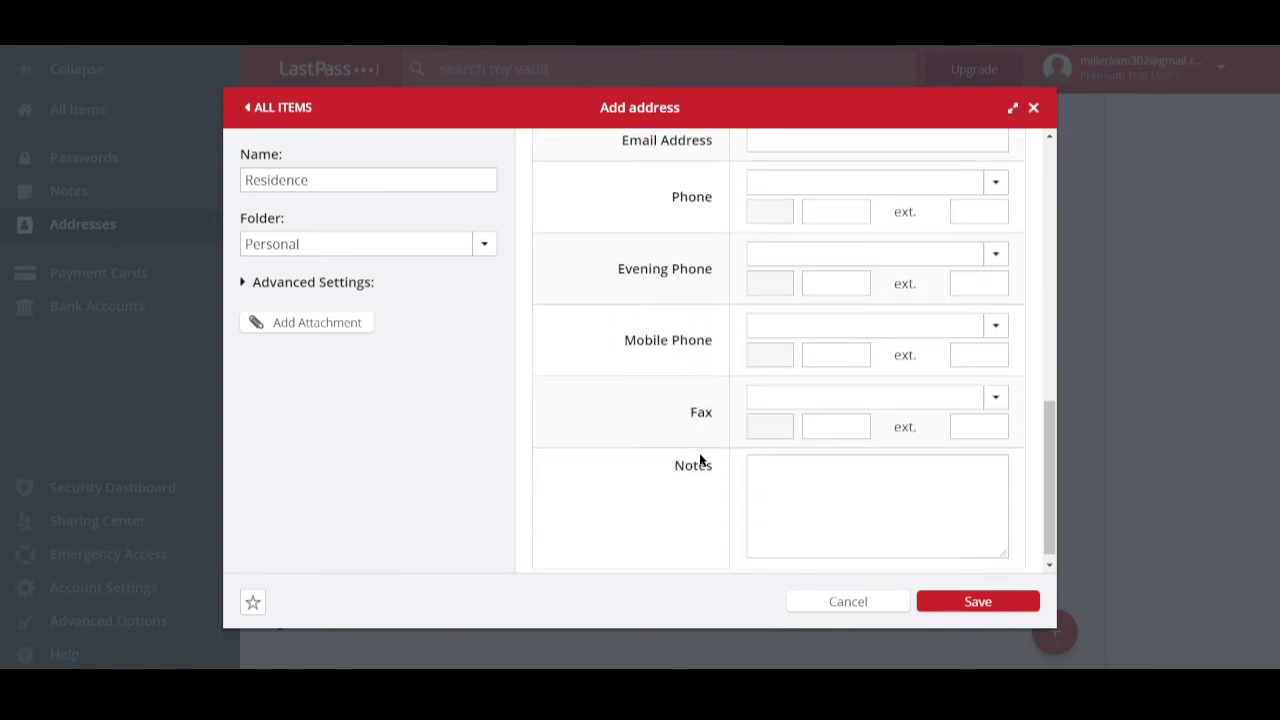
scroll(708, 458, "down", 1)
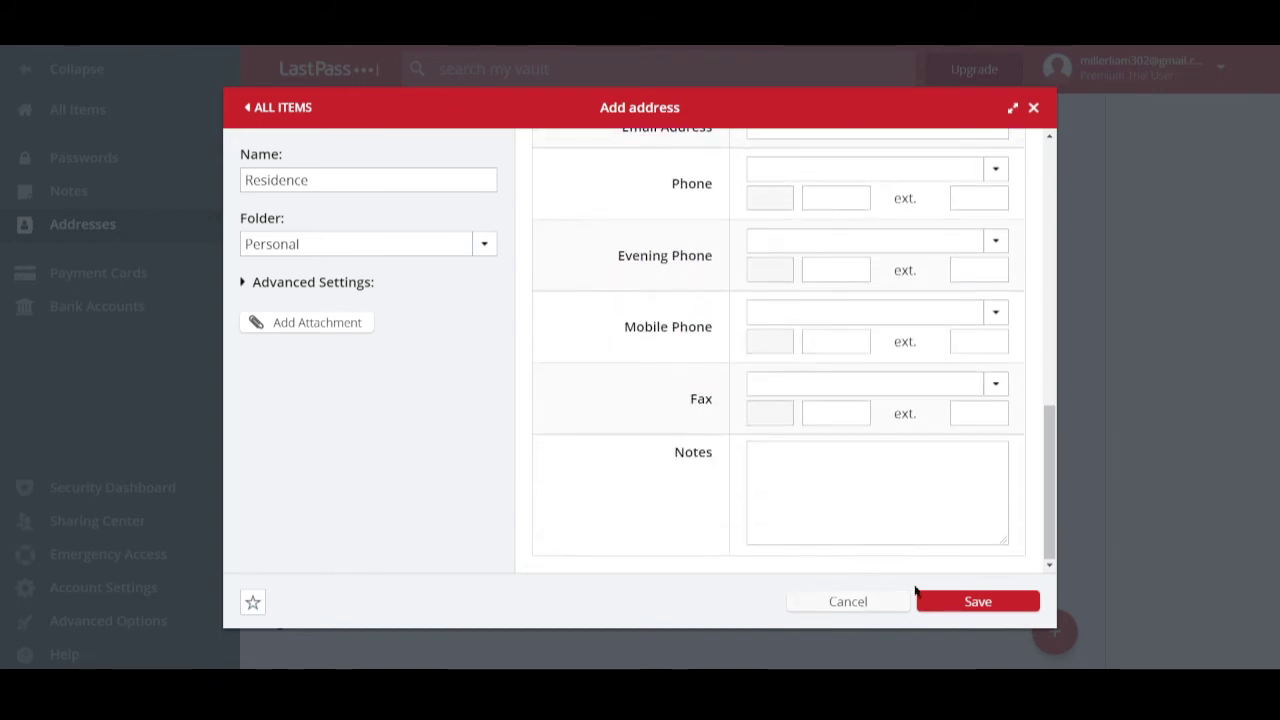
left_click(946, 601)
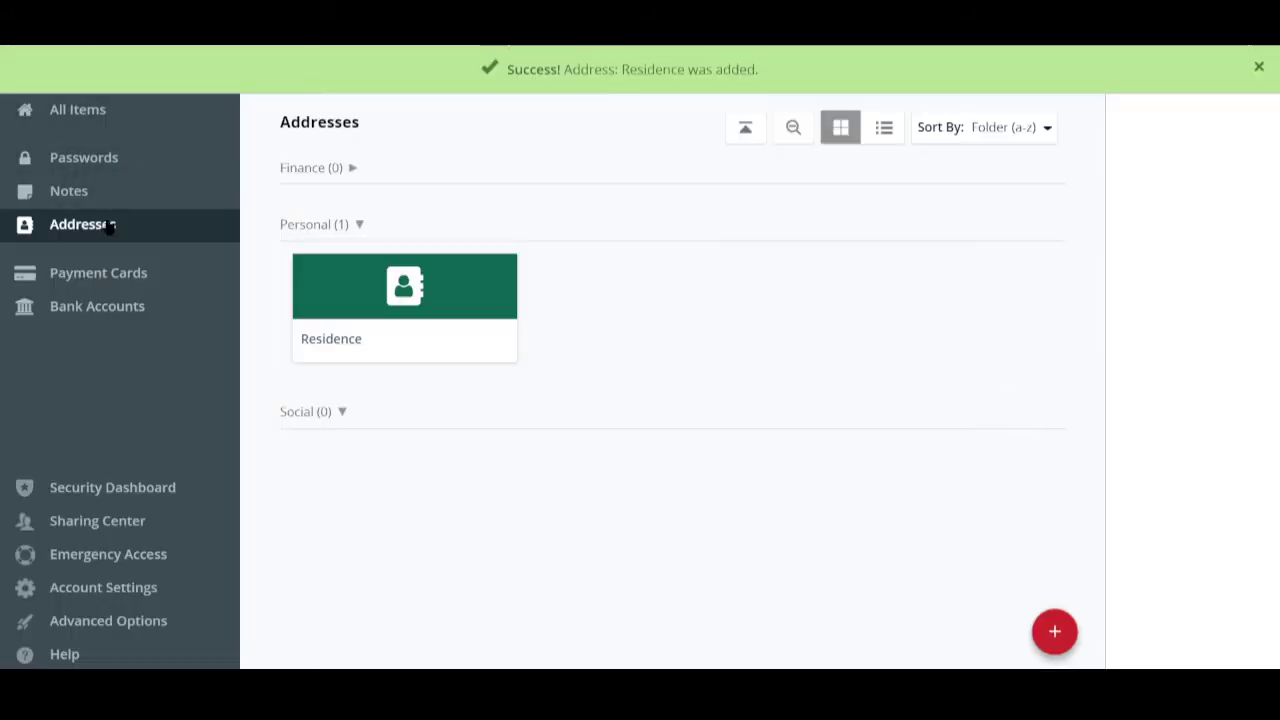
- Start a new payment card named 'Mastercard' filed in the Finance folder
mouse_move(401, 327)
left_click(157, 284)
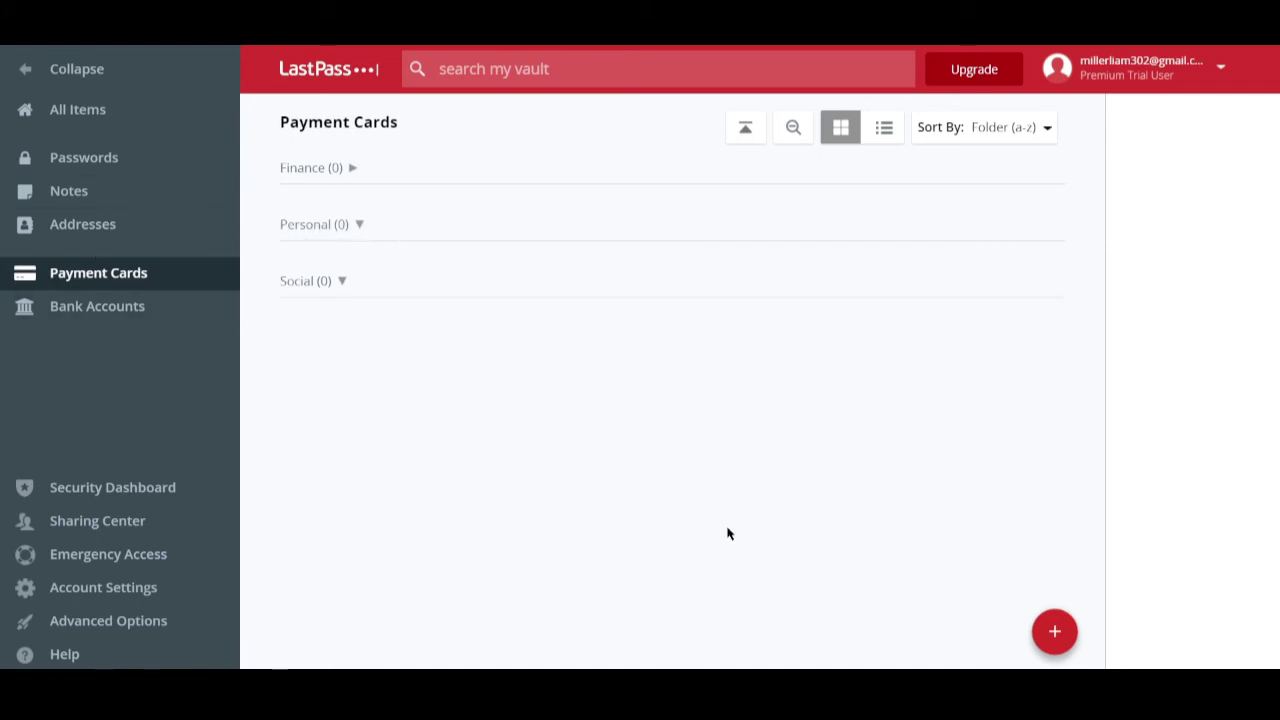
left_click(1055, 630)
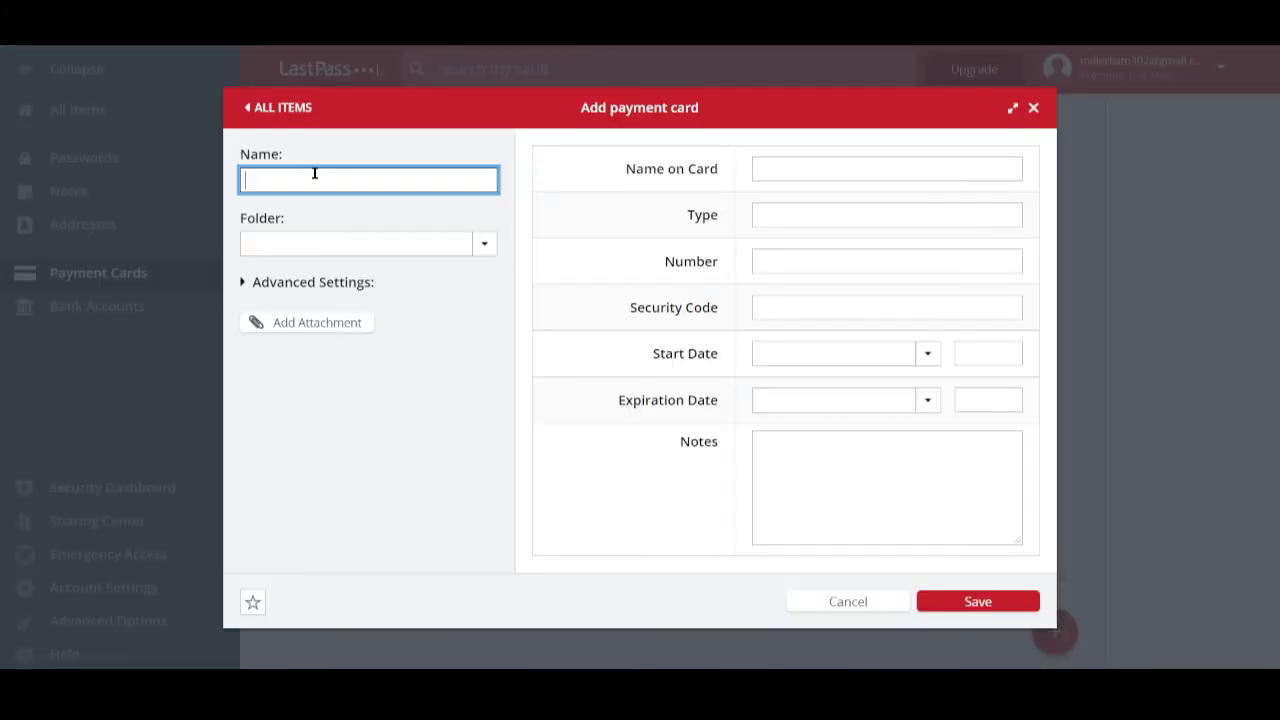
type("Mastercard")
left_click(484, 243)
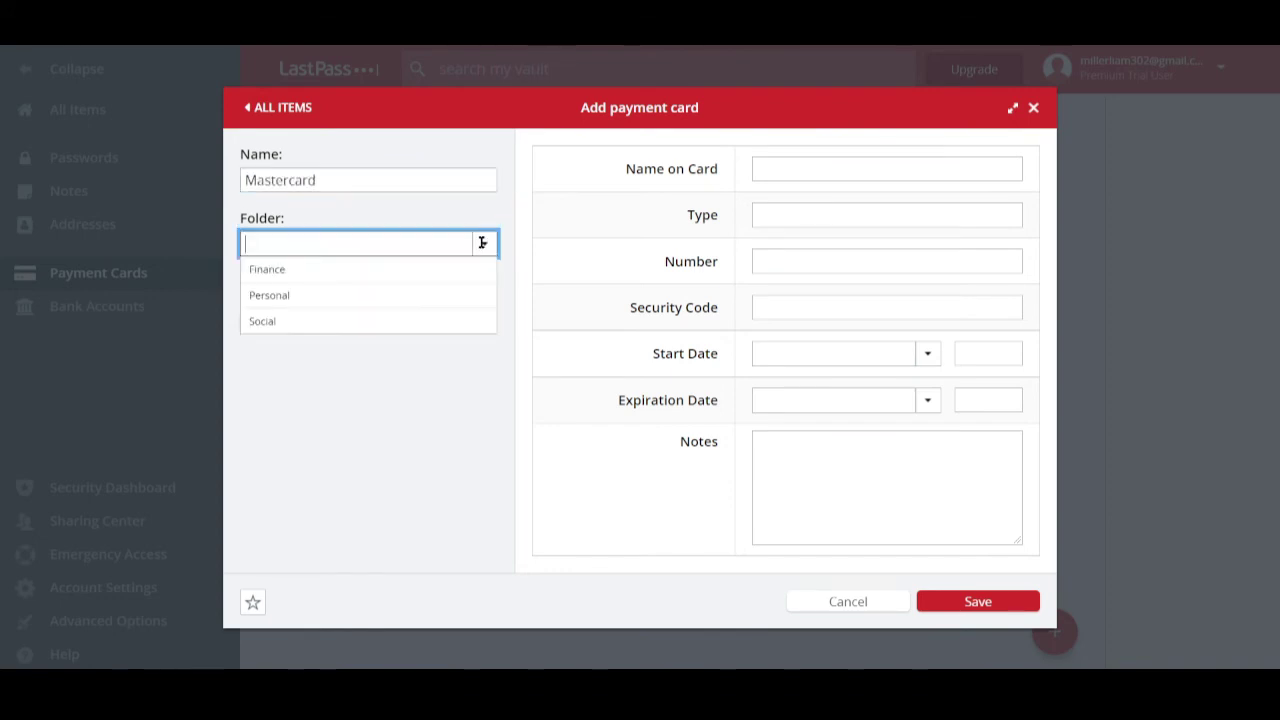
left_click(383, 270)
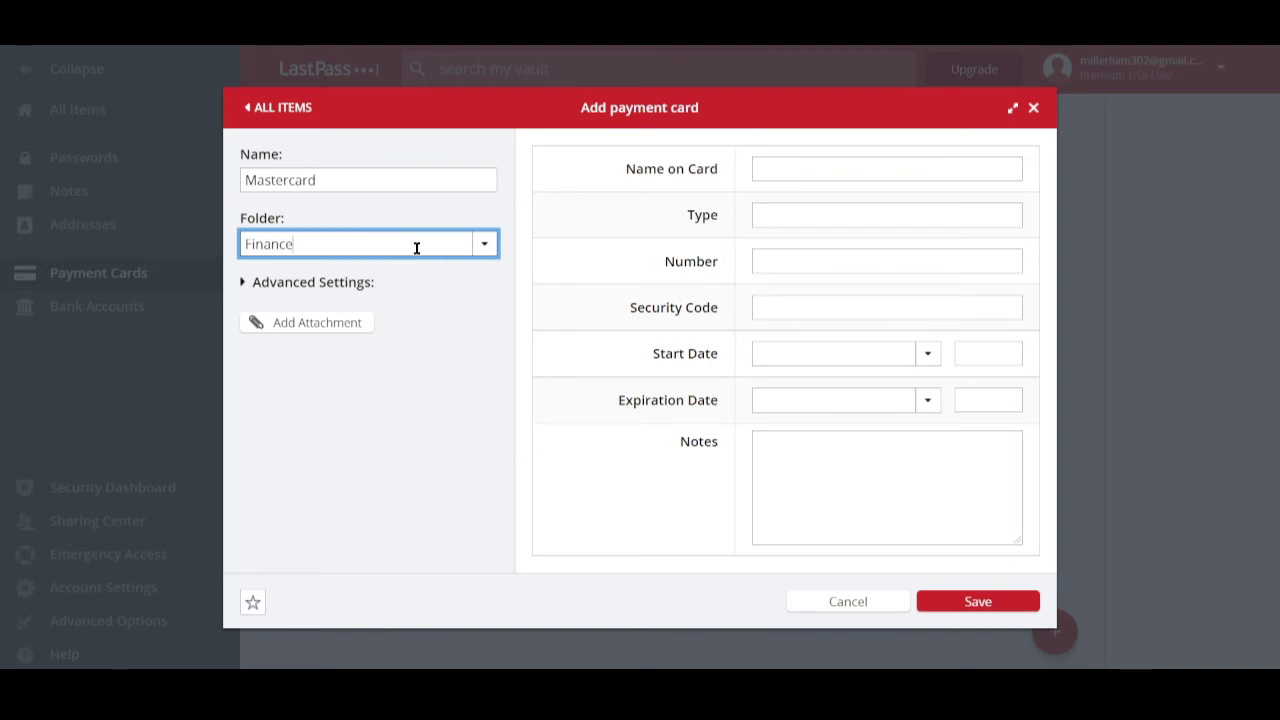
- Leave the card details empty, add the note 'Company card', and save the card
left_click(847, 170)
left_click(823, 218)
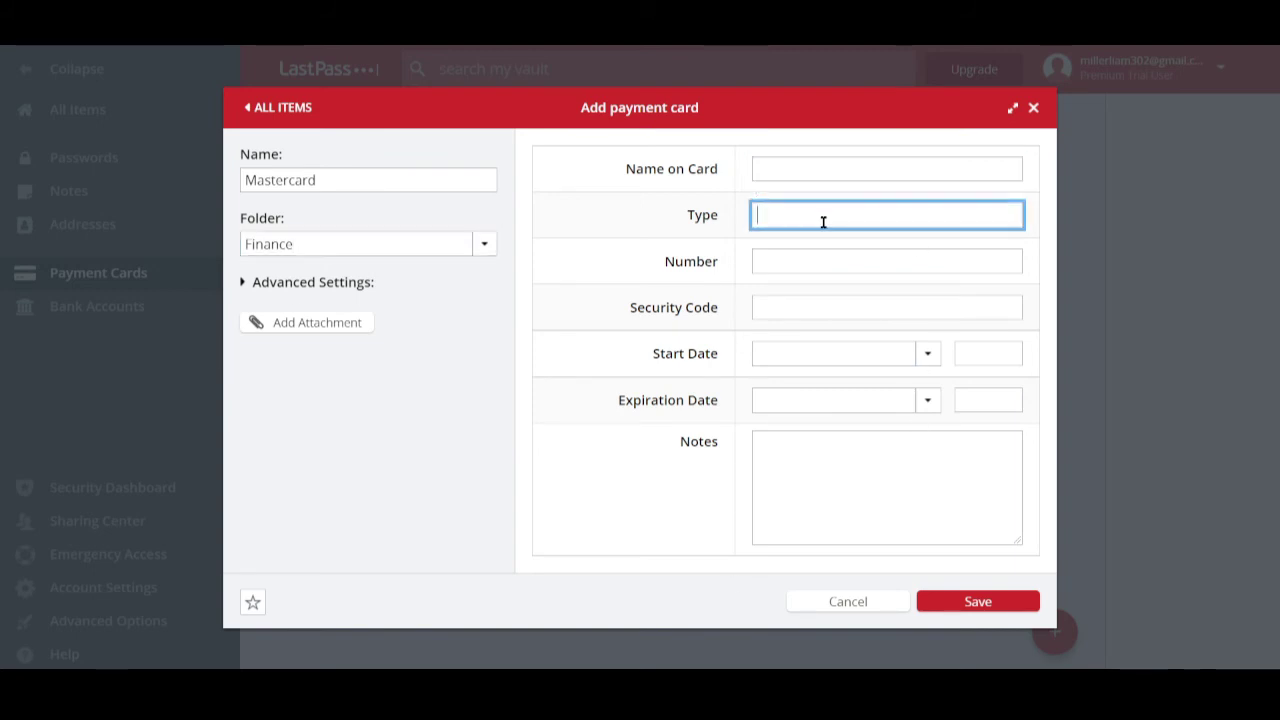
left_click(821, 258)
left_click(822, 305)
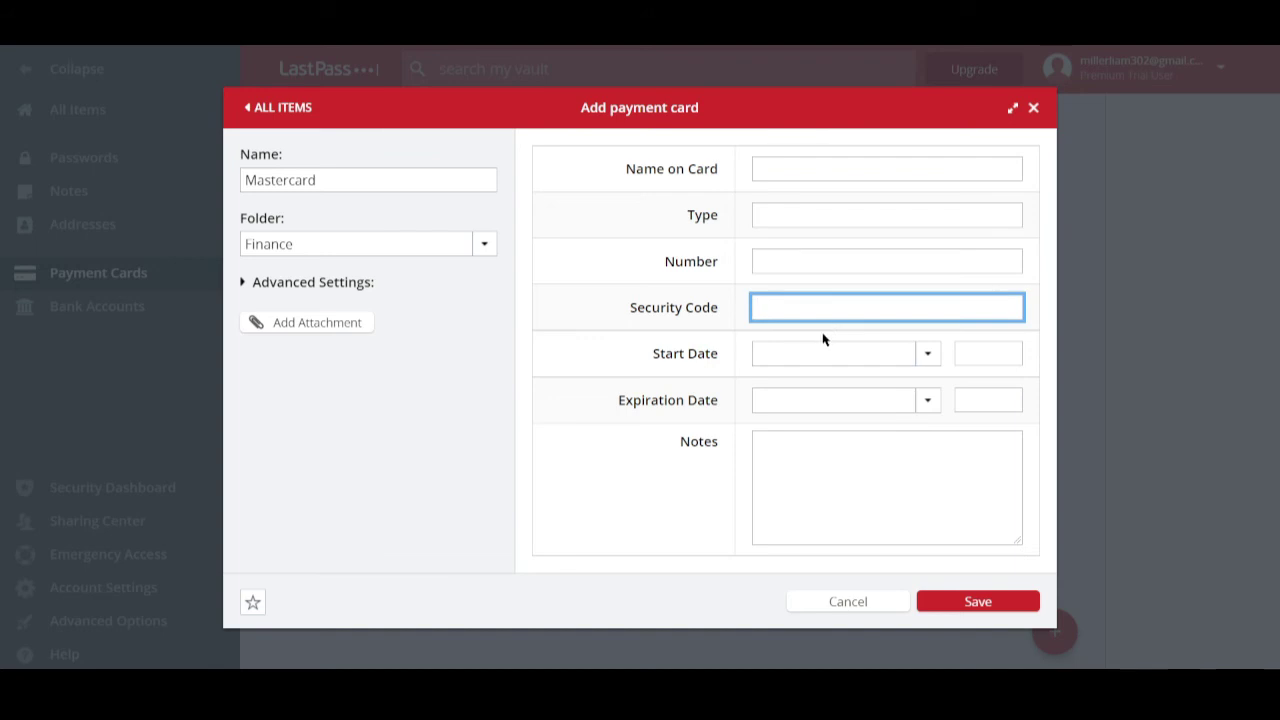
left_click(809, 506)
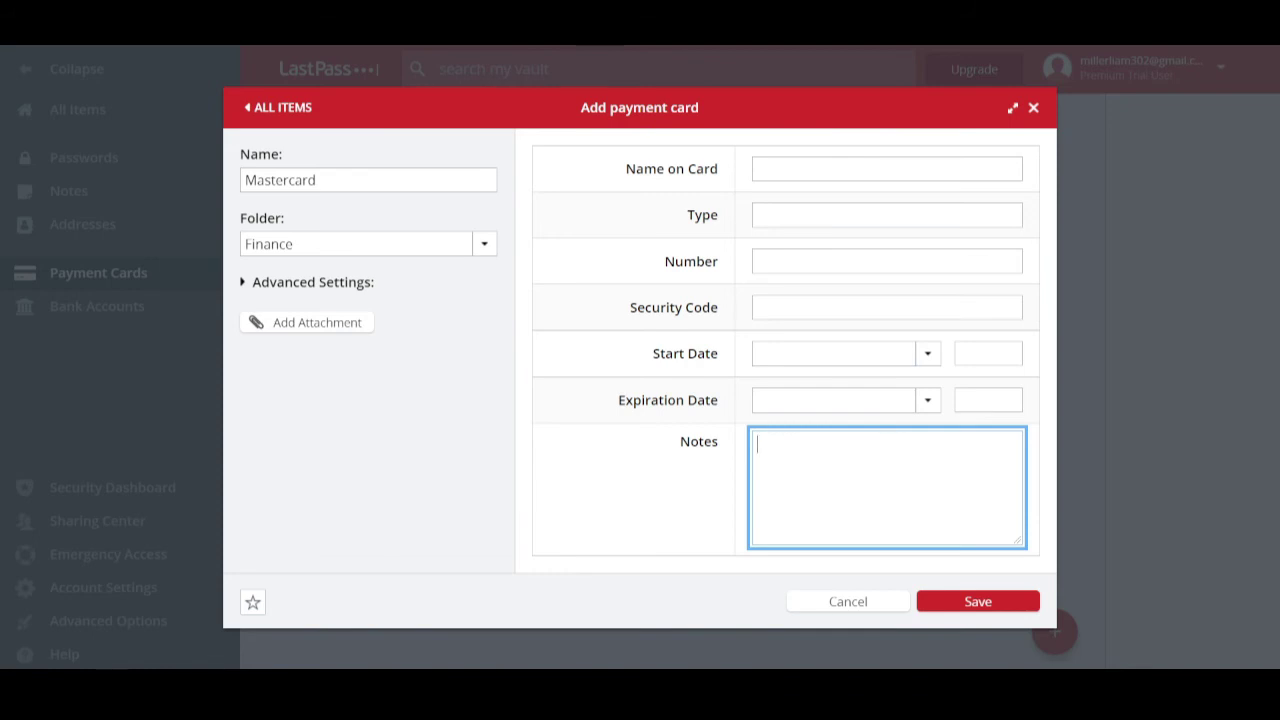
type("Company card")
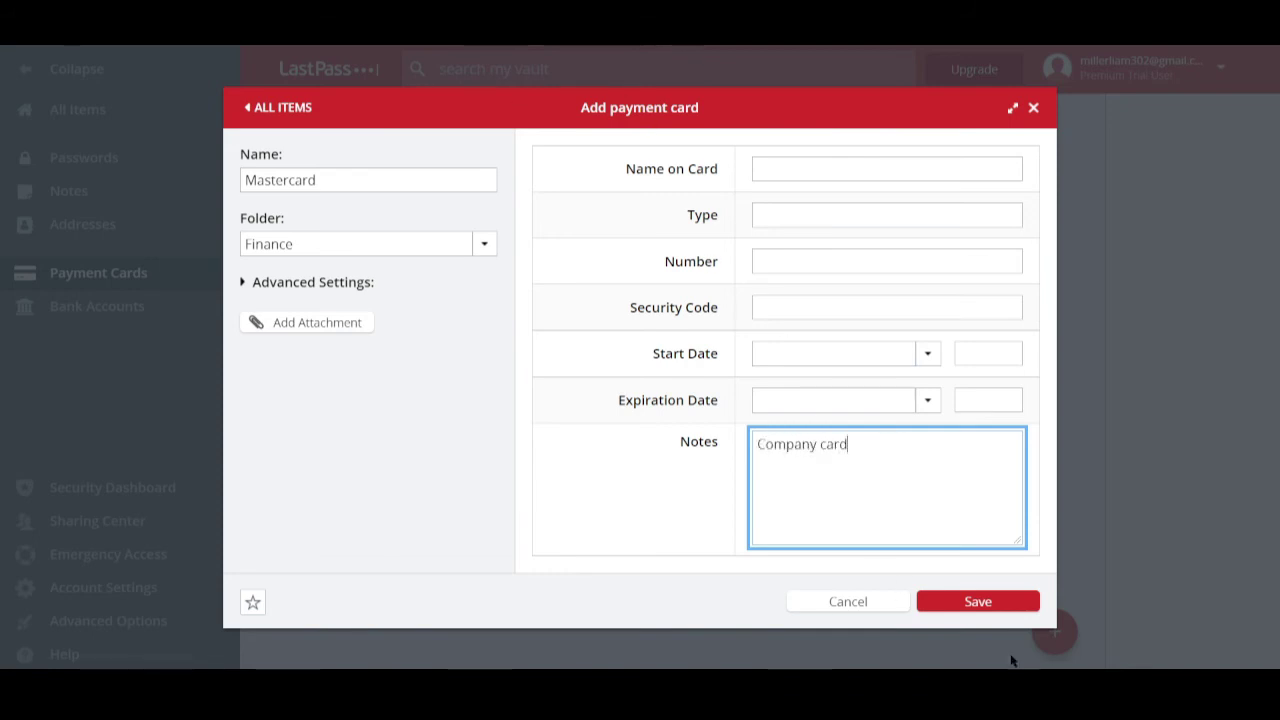
left_click(983, 604)
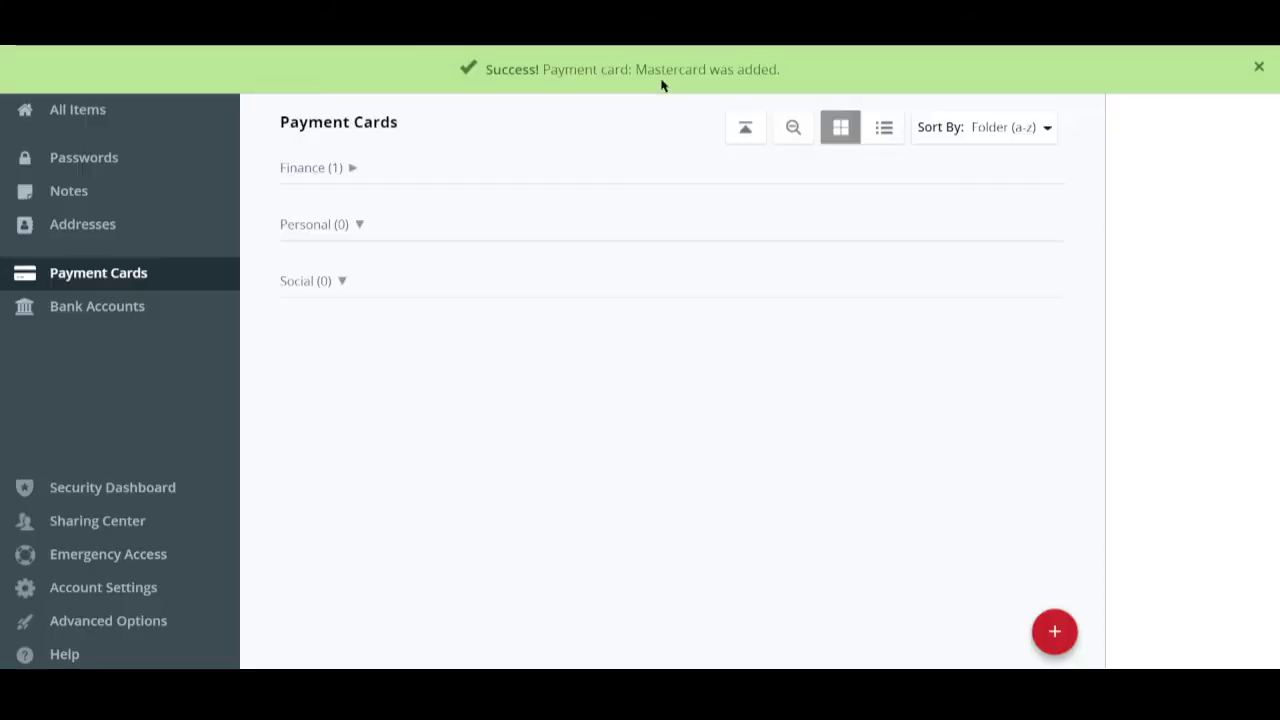
- Start a bank account named 'My personal bank account' filed in the Finance folder
left_click(146, 313)
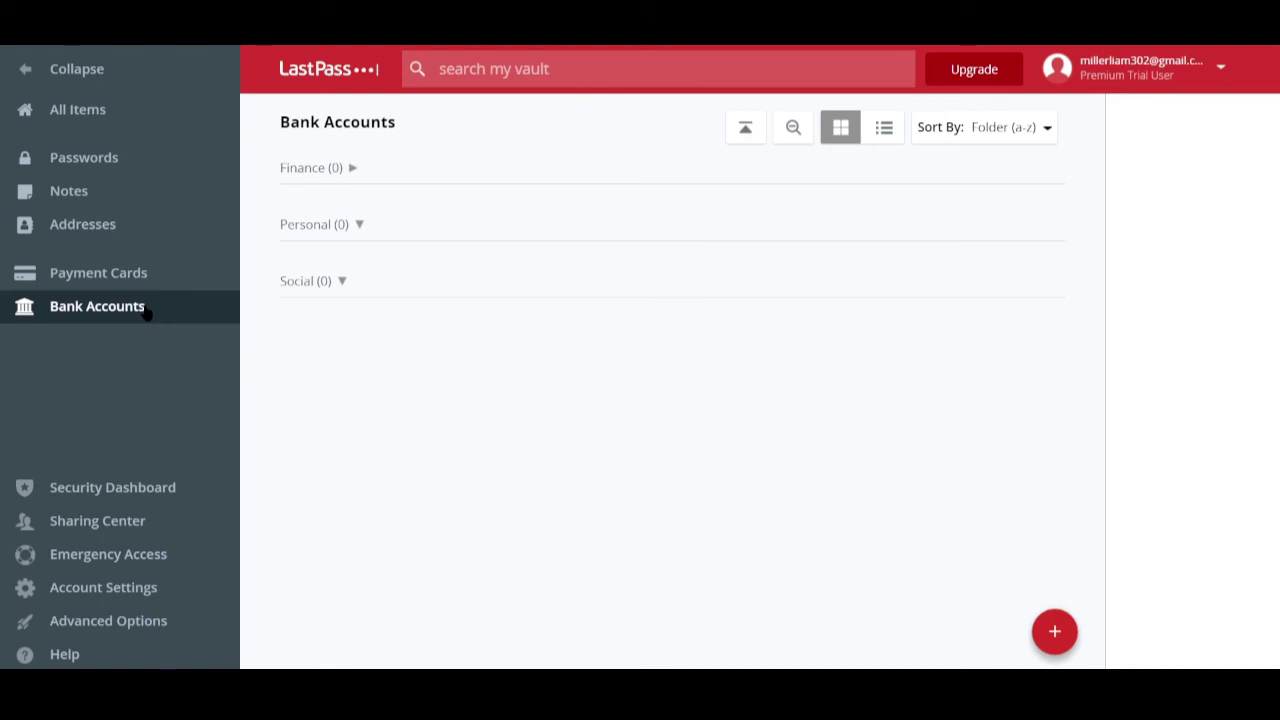
left_click(1055, 630)
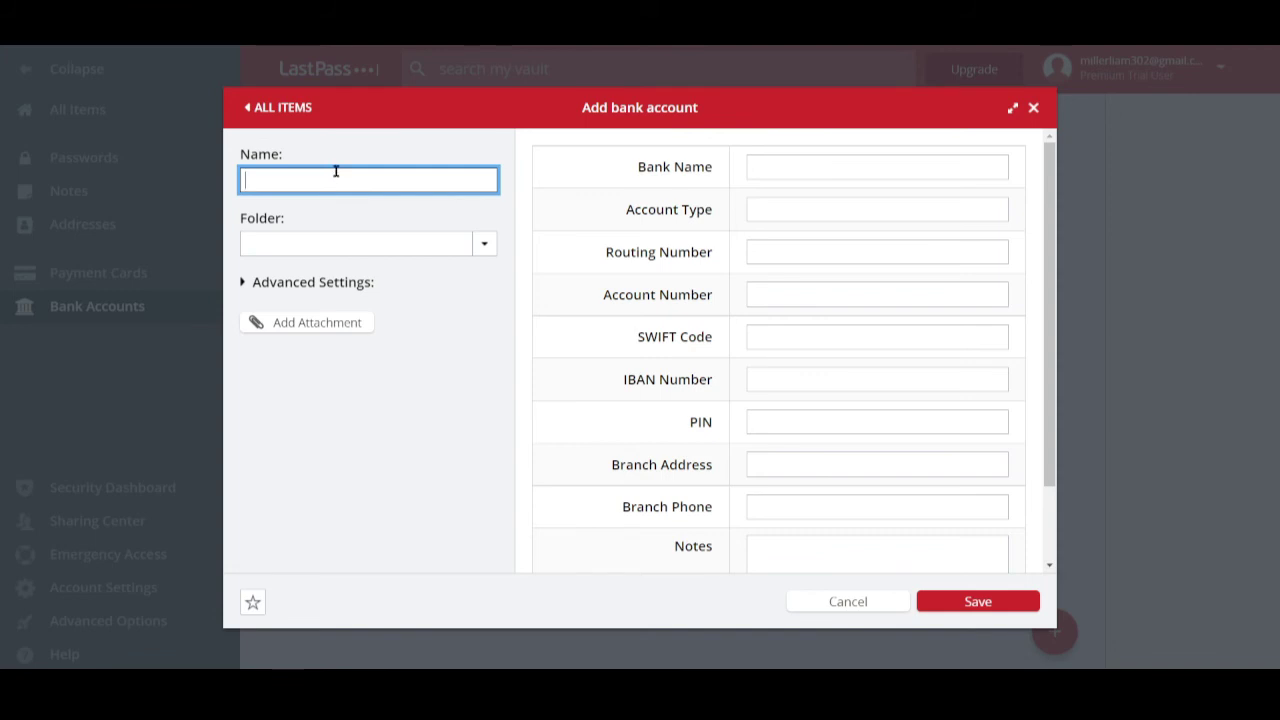
type("My personal ")
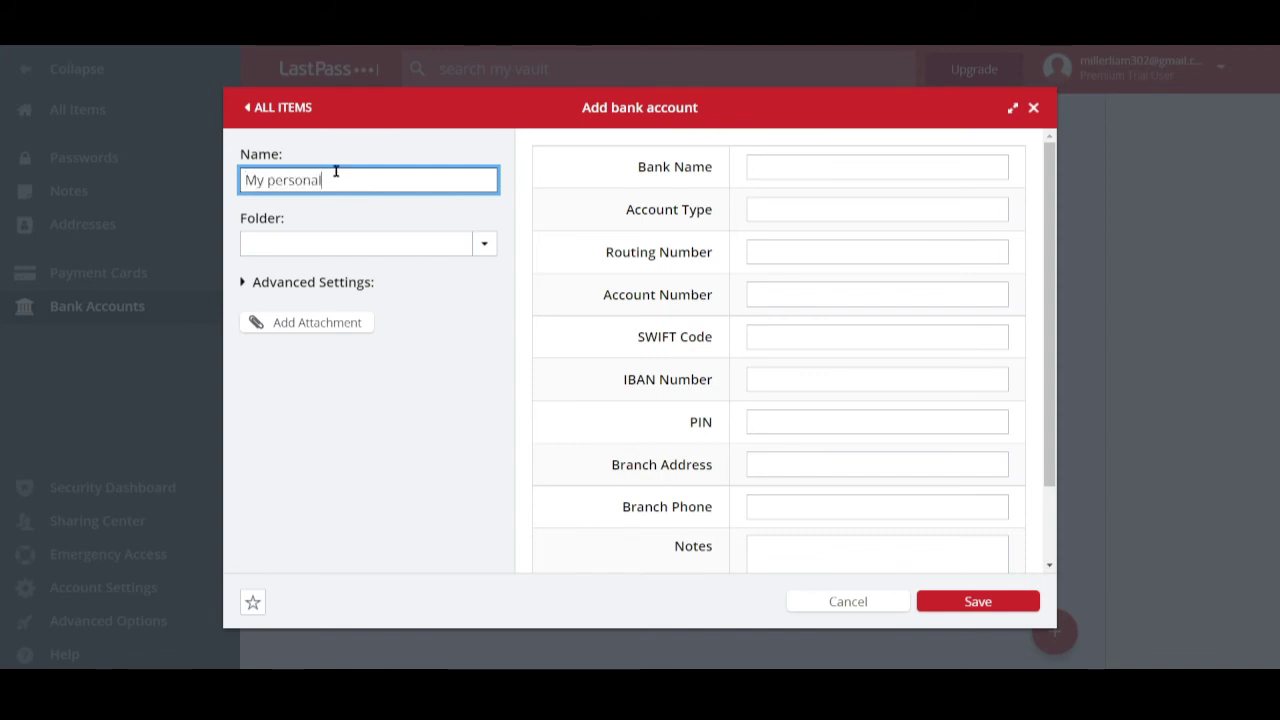
type("ba")
key("BackSpace")
type("k account")
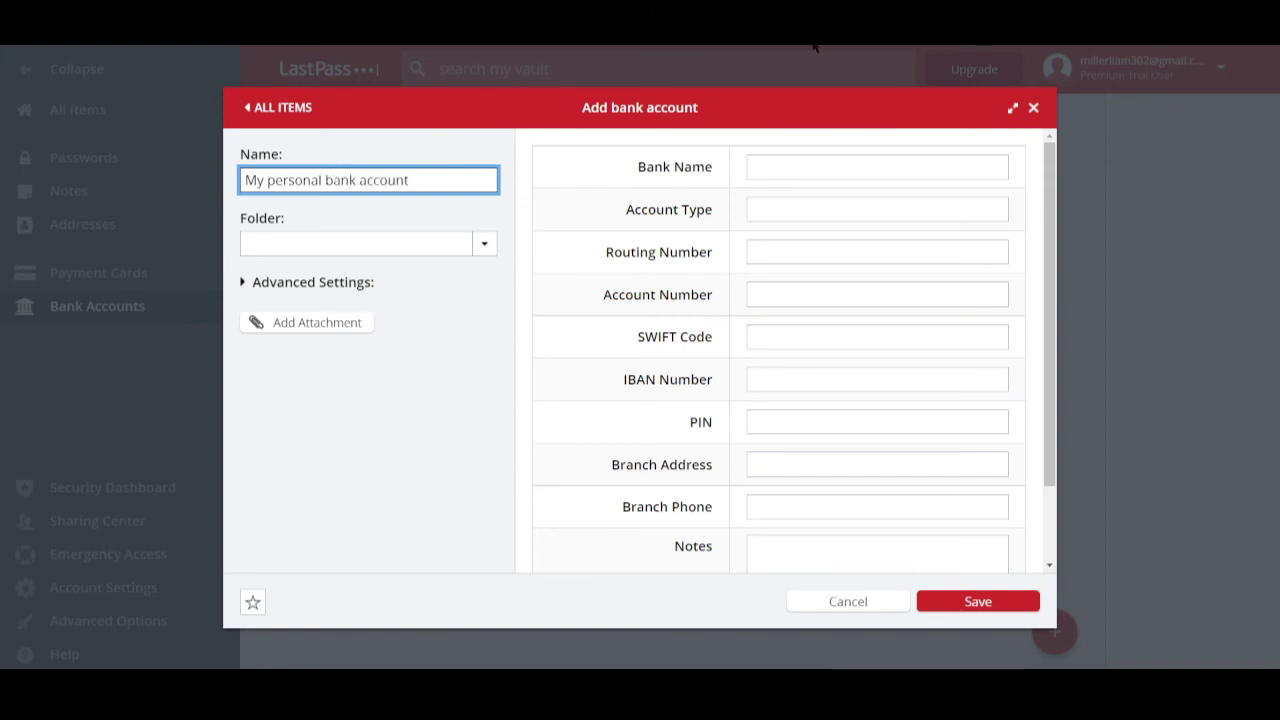
left_click(489, 247)
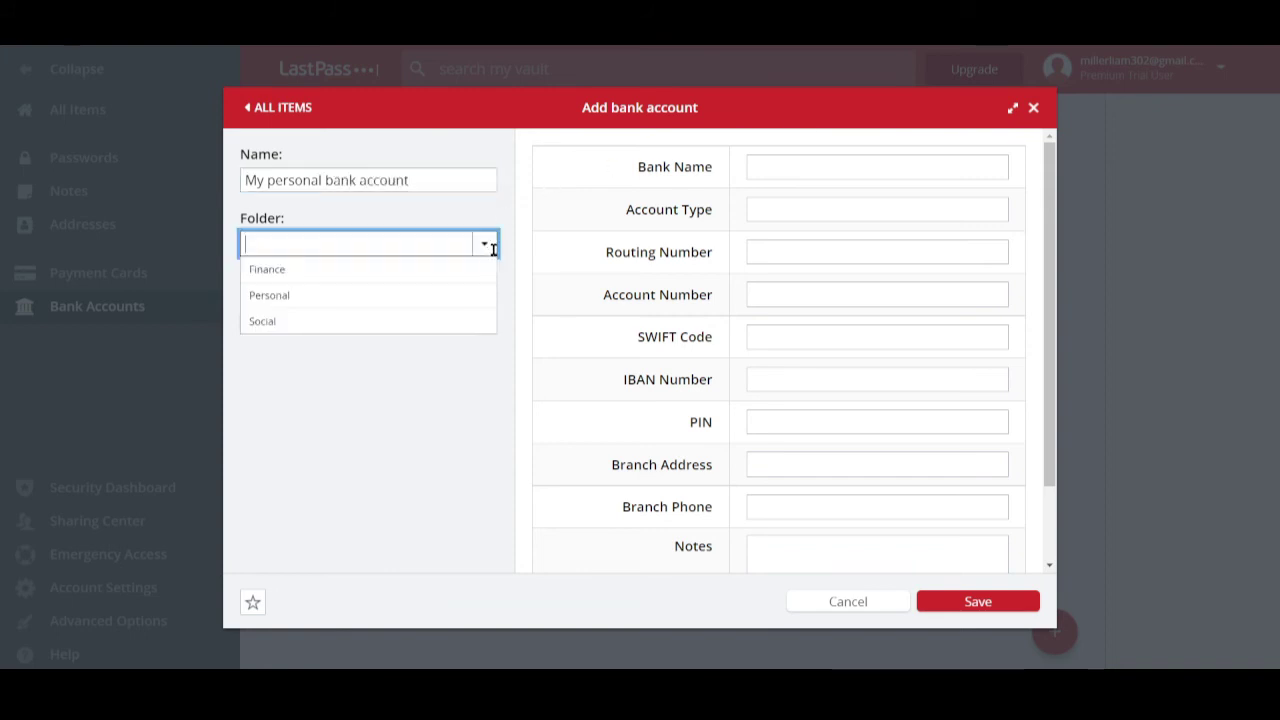
left_click(320, 272)
- Pass through the bank, routing, account, SWIFT, IBAN, PIN and branch fields unfilled, then save
left_click(801, 160)
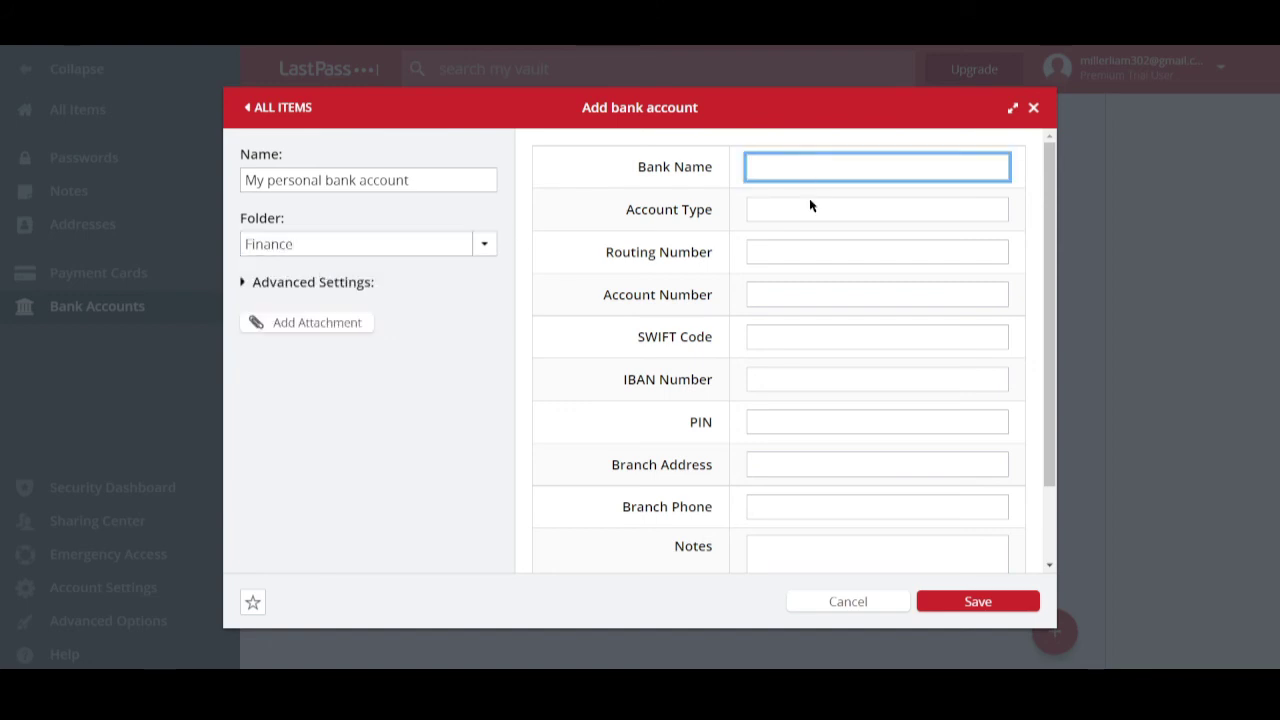
left_click(806, 210)
left_click(769, 254)
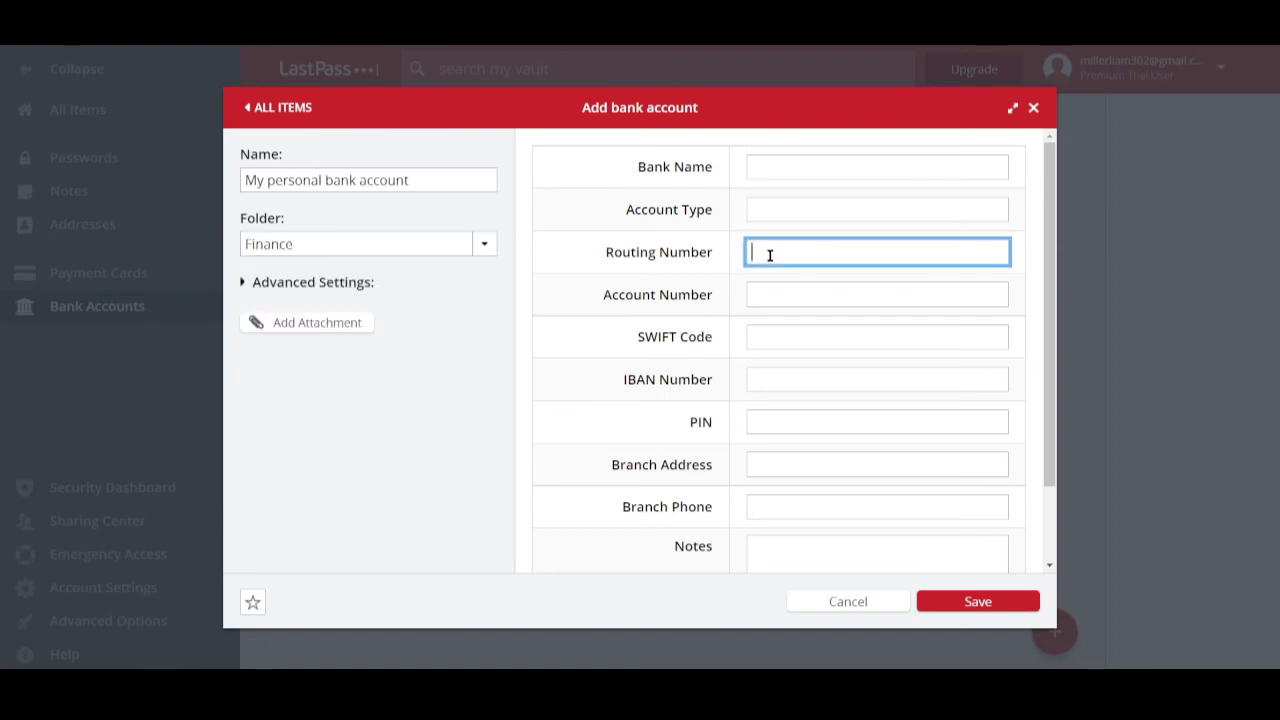
left_click(766, 286)
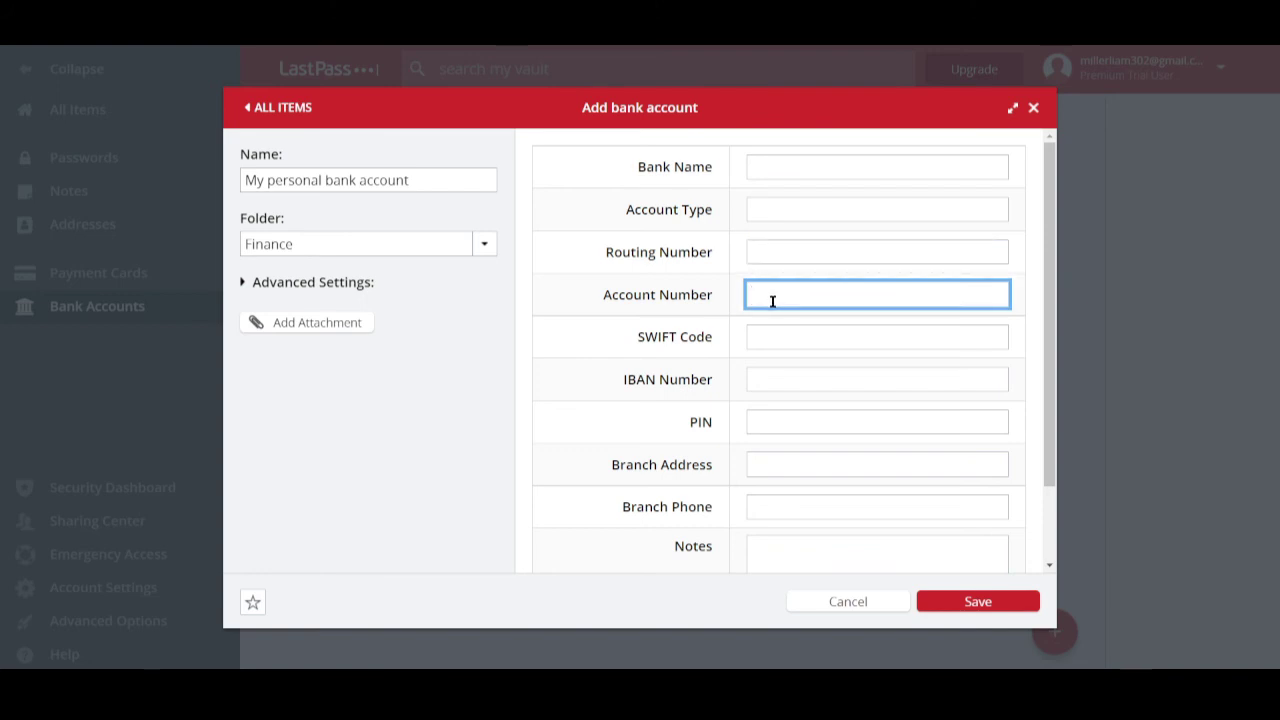
scroll(770, 298, "down", 1)
left_click(763, 258)
left_click(773, 295)
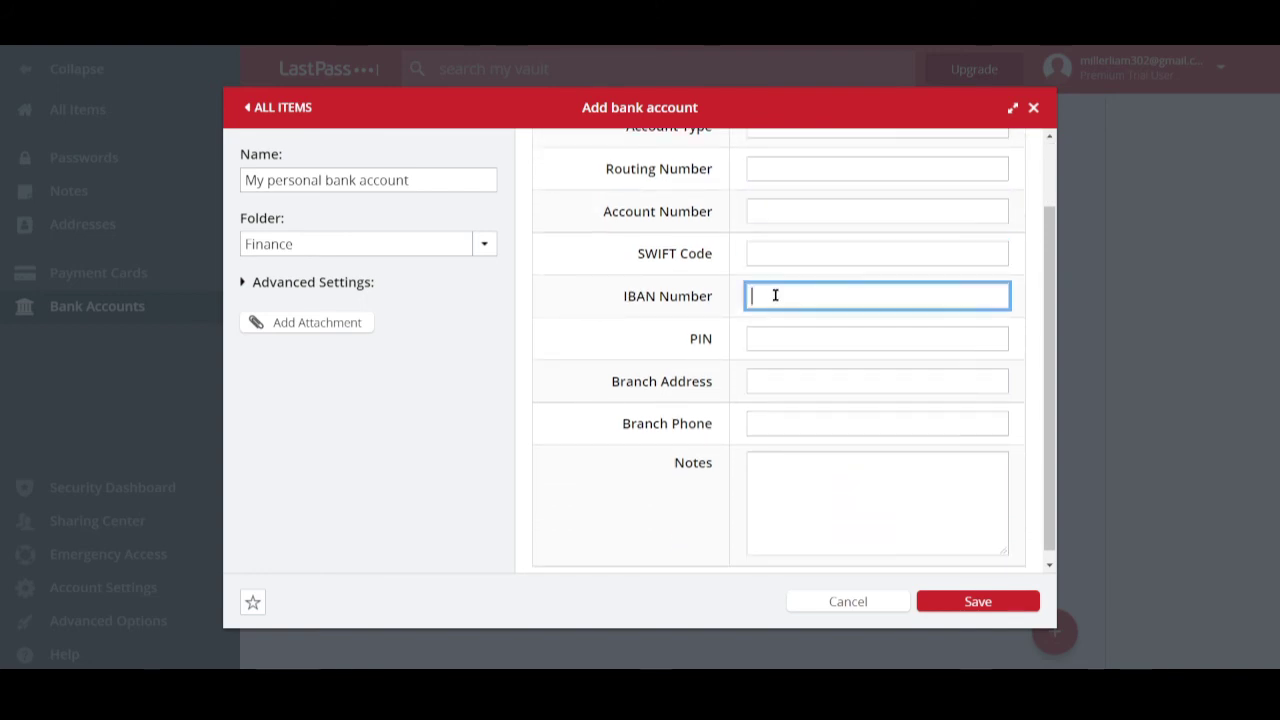
left_click(790, 324)
left_click(790, 330)
left_click(790, 378)
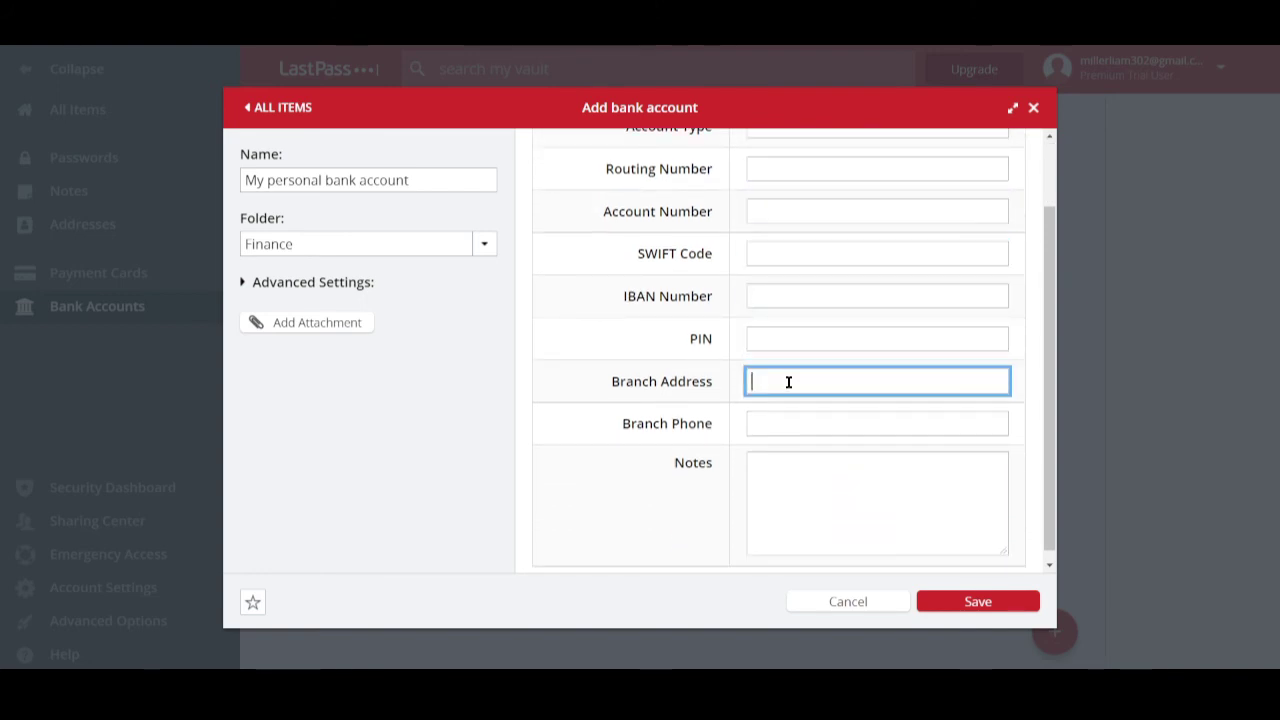
scroll(797, 398, "down", 1)
scroll(798, 440, "up", 1)
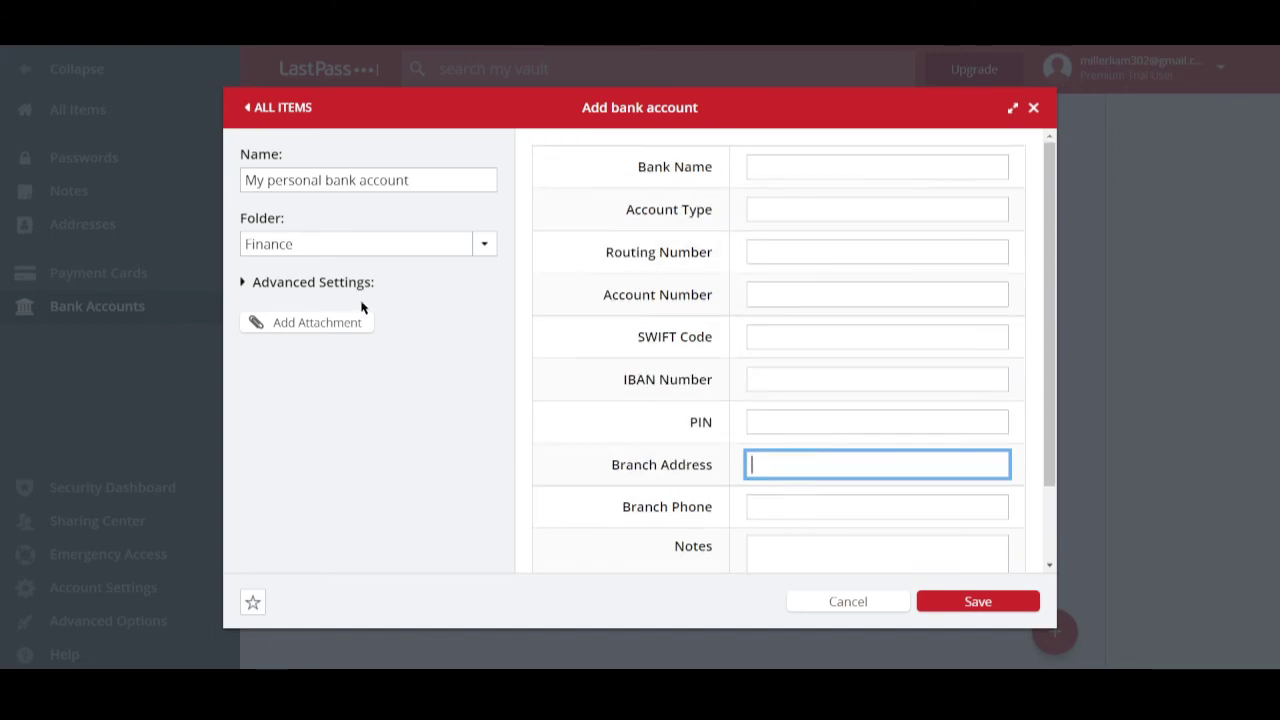
left_click(980, 602)
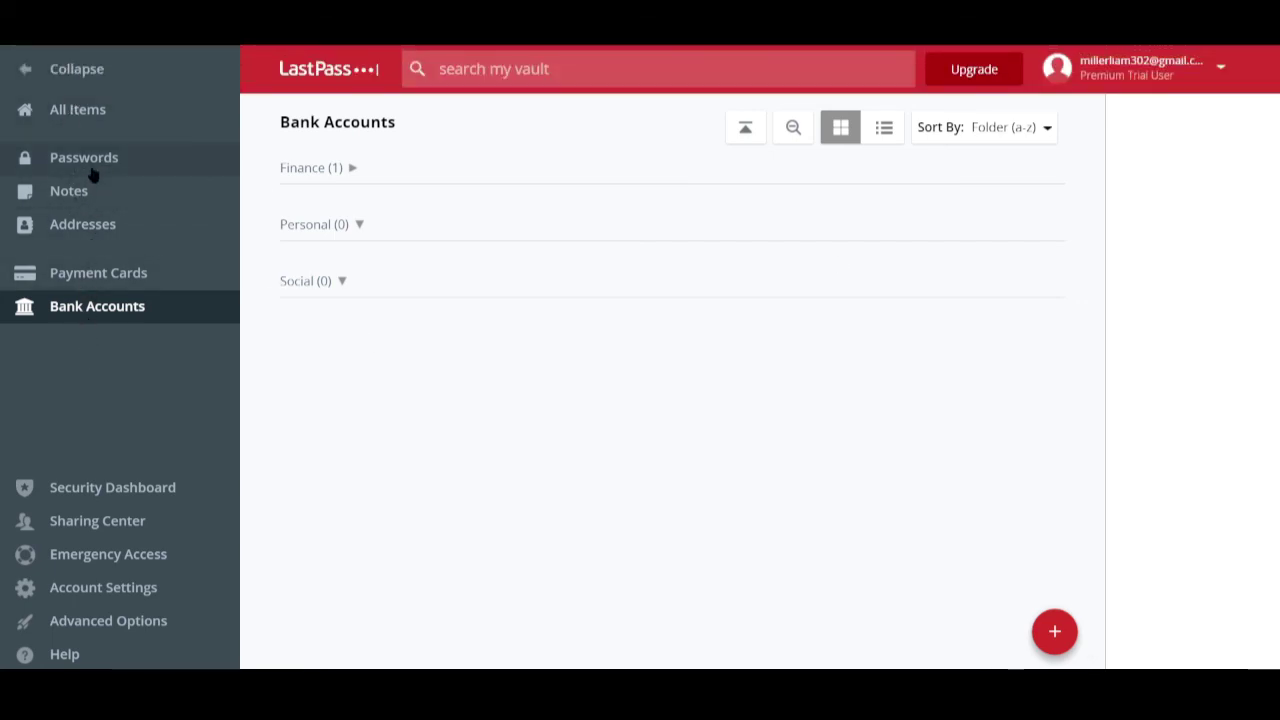
- Open the Security Dashboard showing the 20% score and one at-risk password
left_click(107, 490)
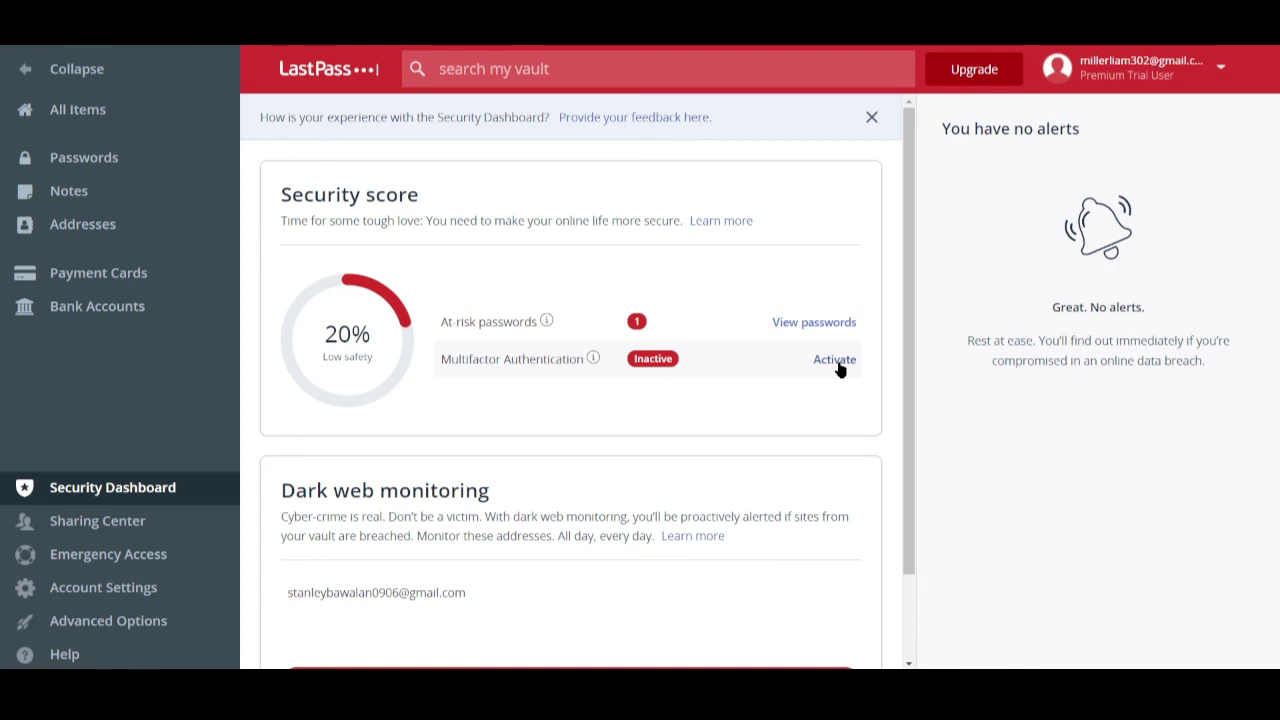
- Share the 'My house's access codes' note with a recipient's e-mail from Shared with Others
left_click(119, 527)
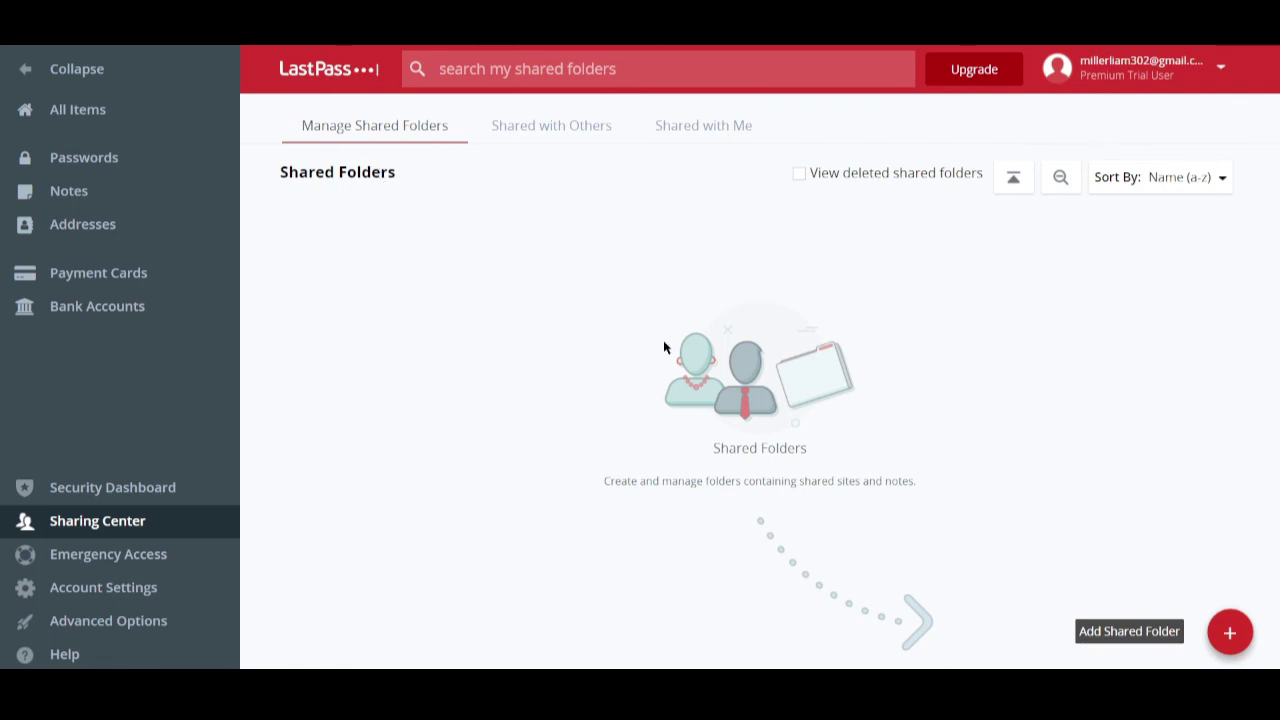
left_click(566, 134)
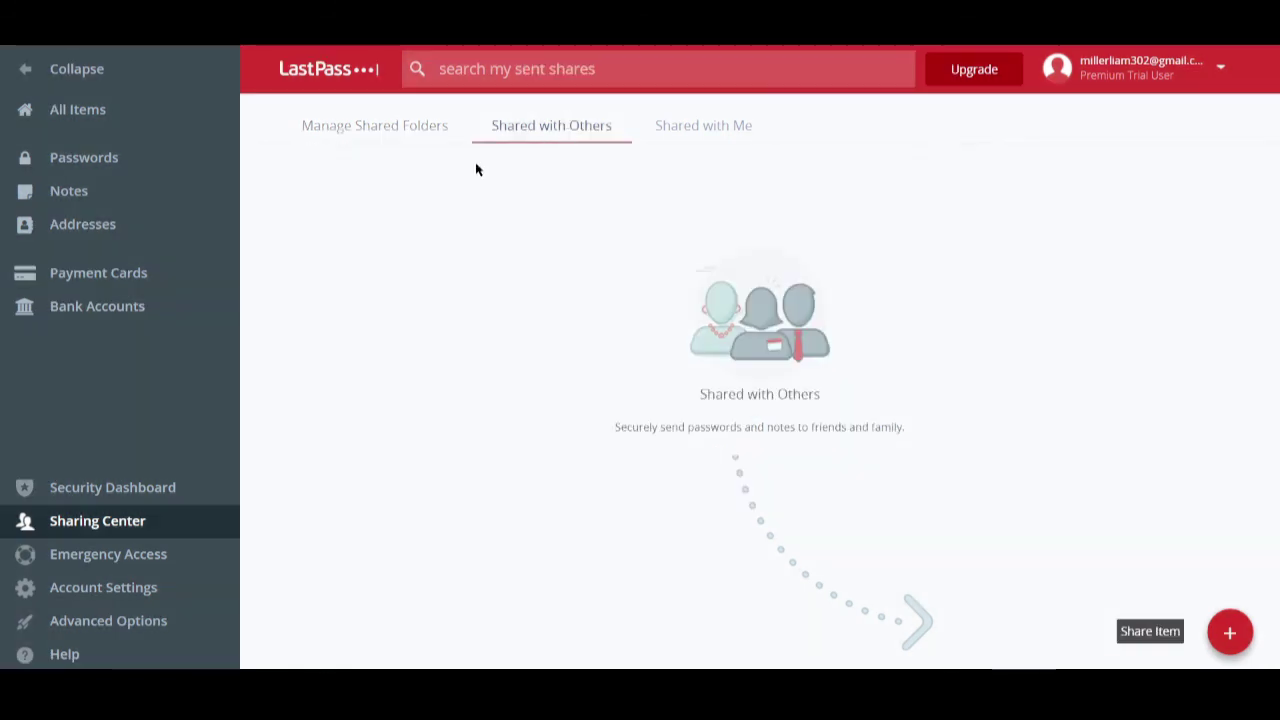
left_click(1230, 633)
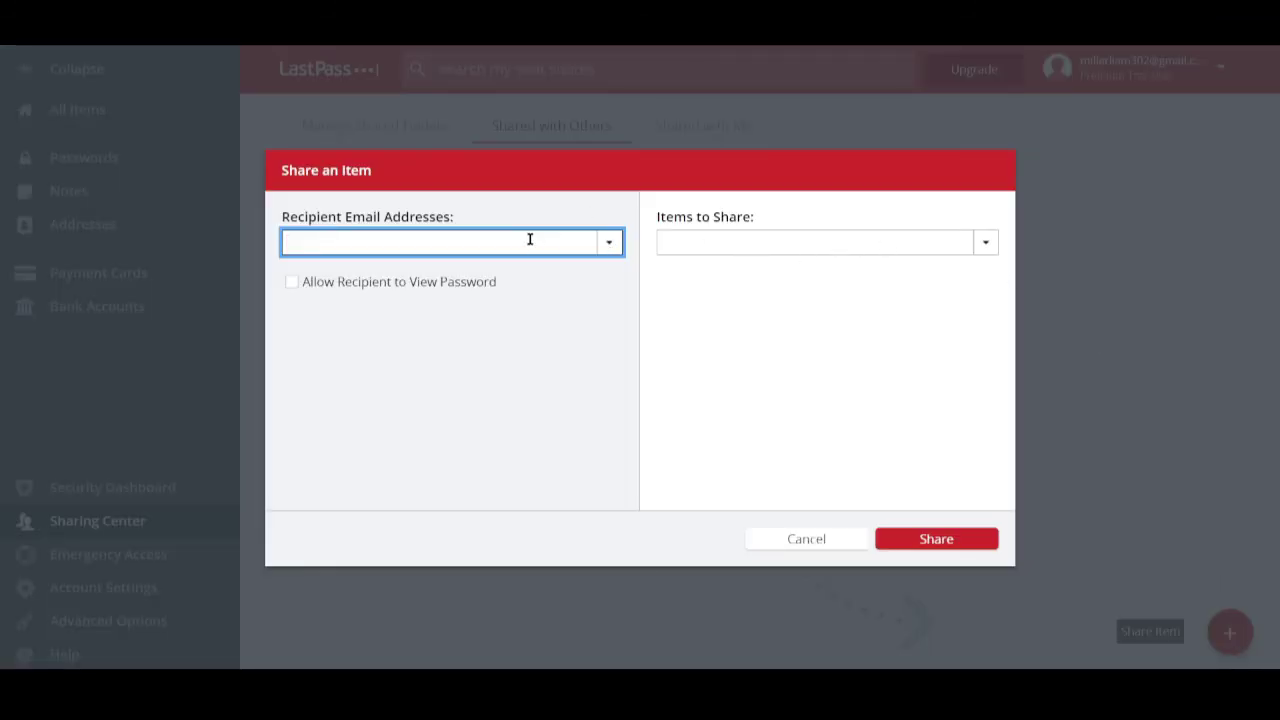
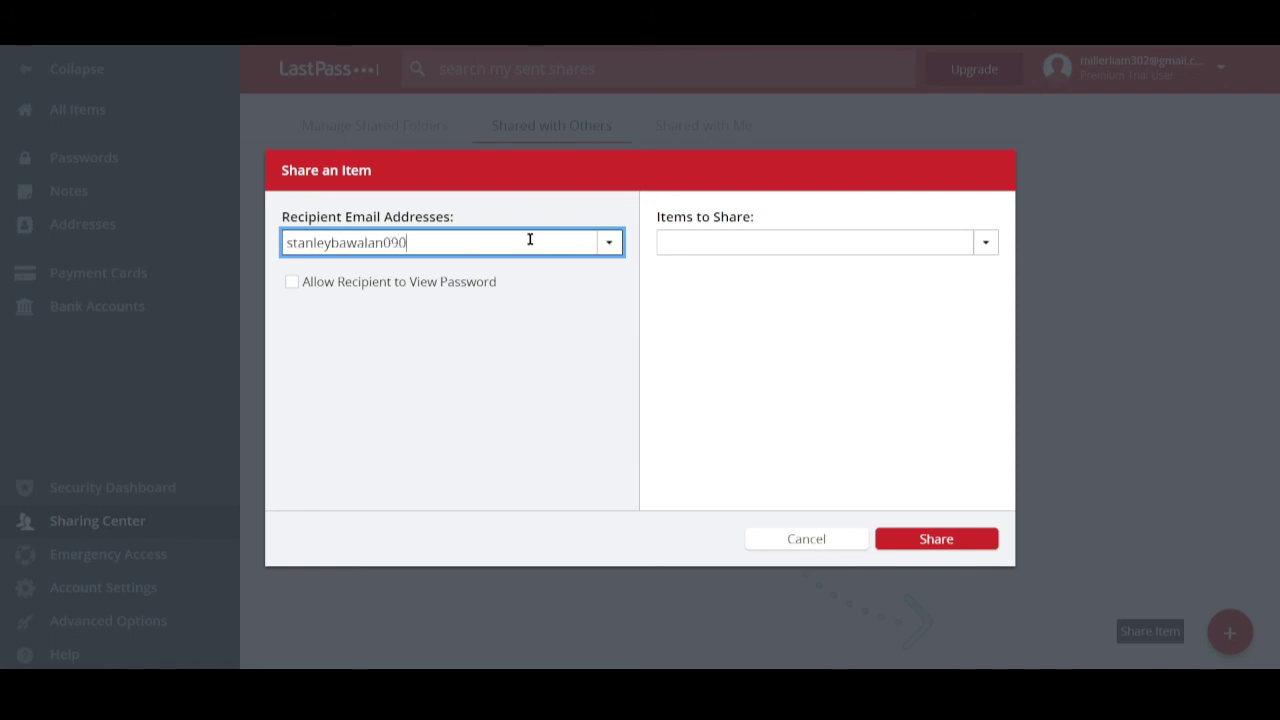
left_click(987, 242)
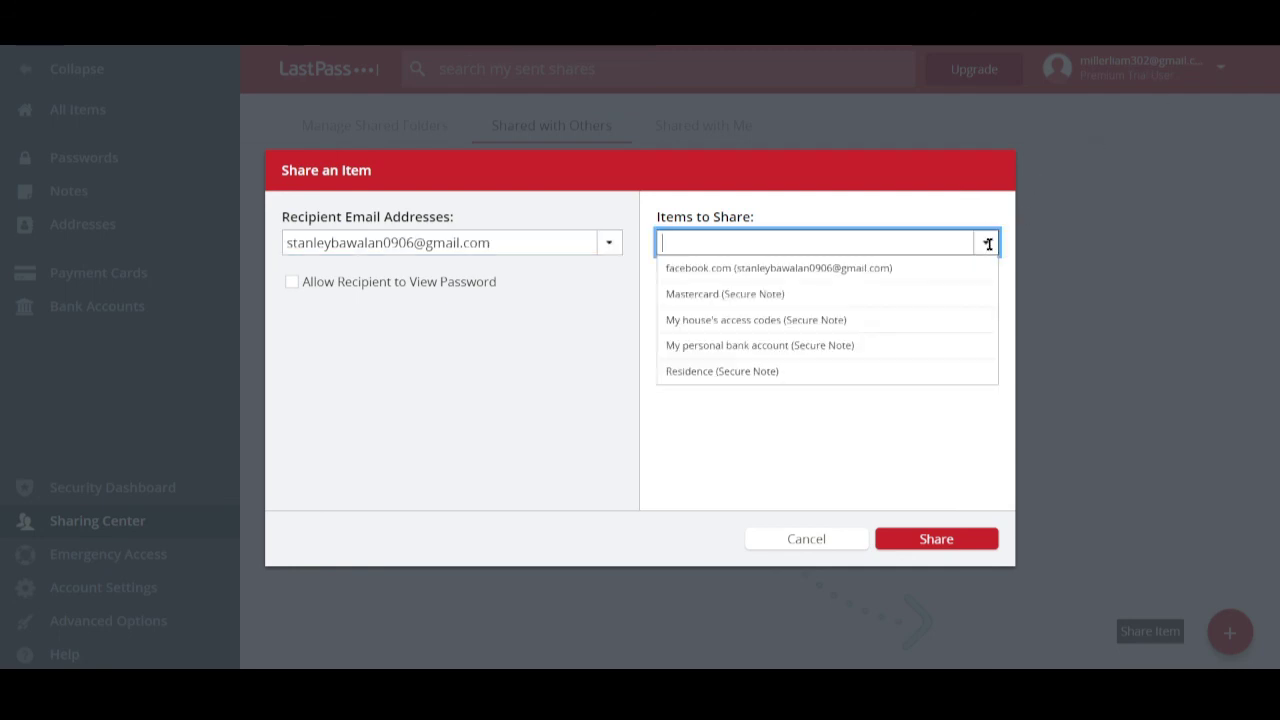
left_click(762, 320)
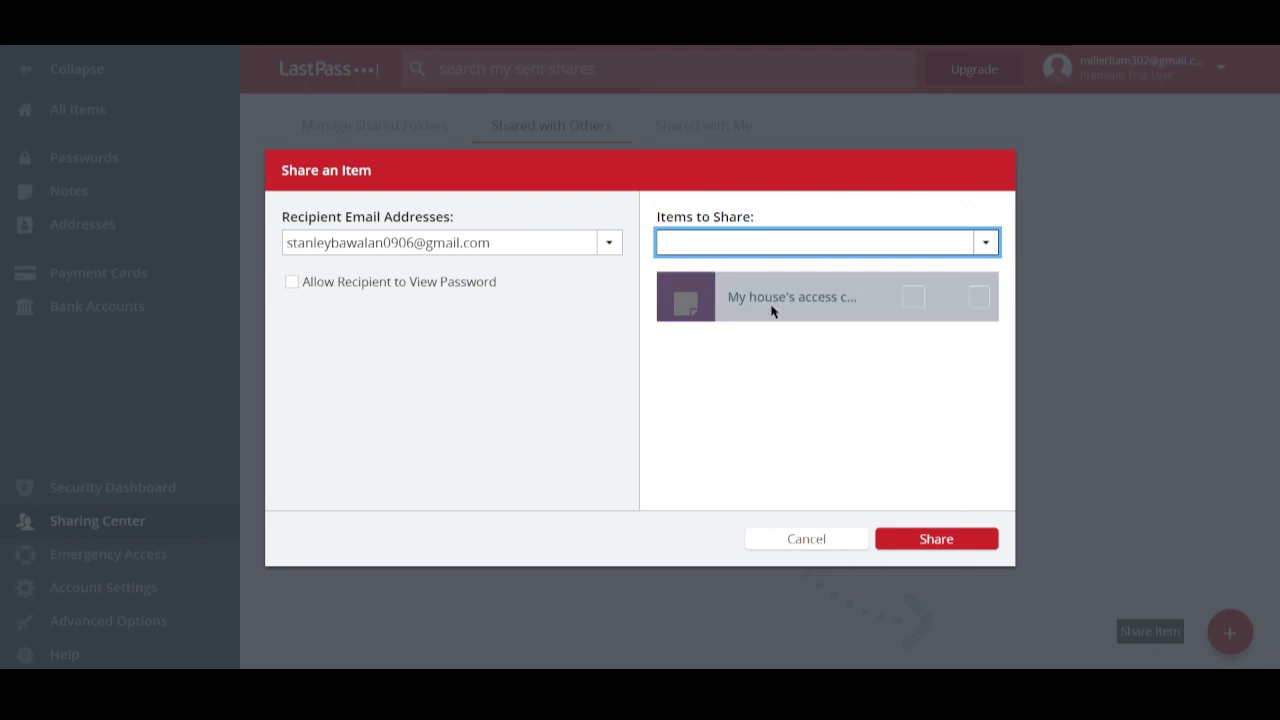
left_click(933, 550)
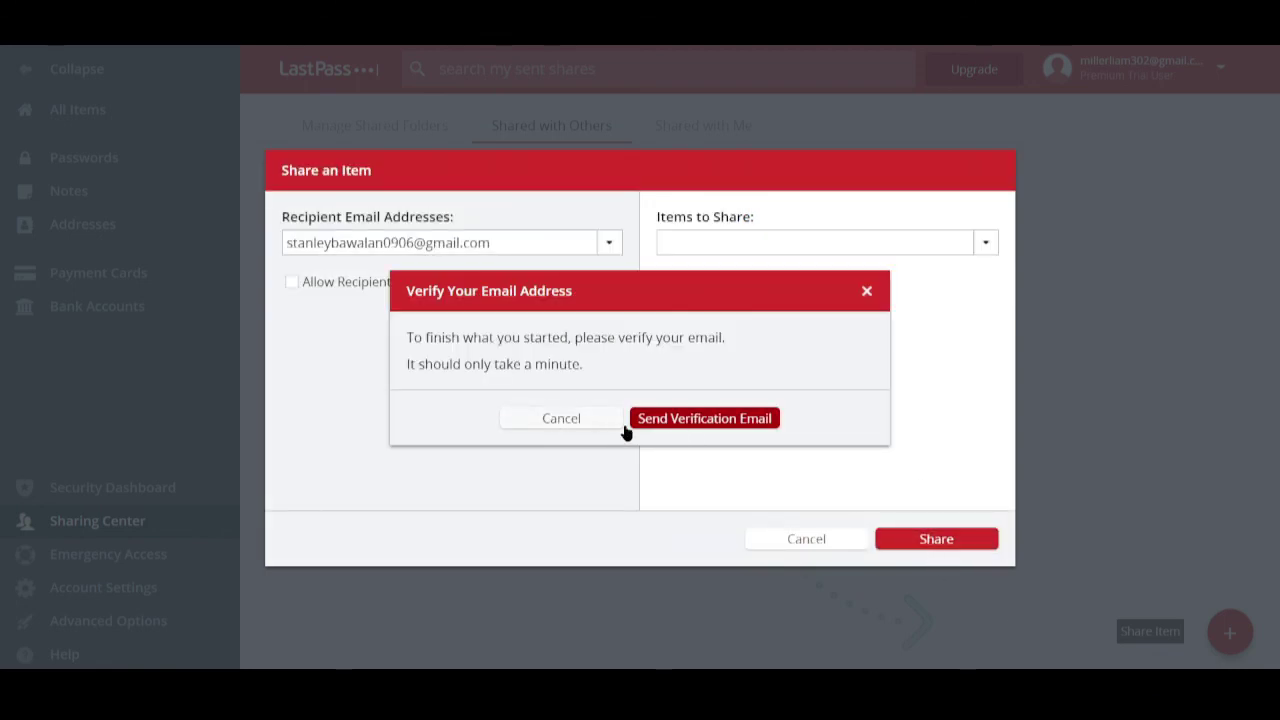
- Dismiss the verification request, cancel and discard the share, then go to Emergency Access
left_click(568, 424)
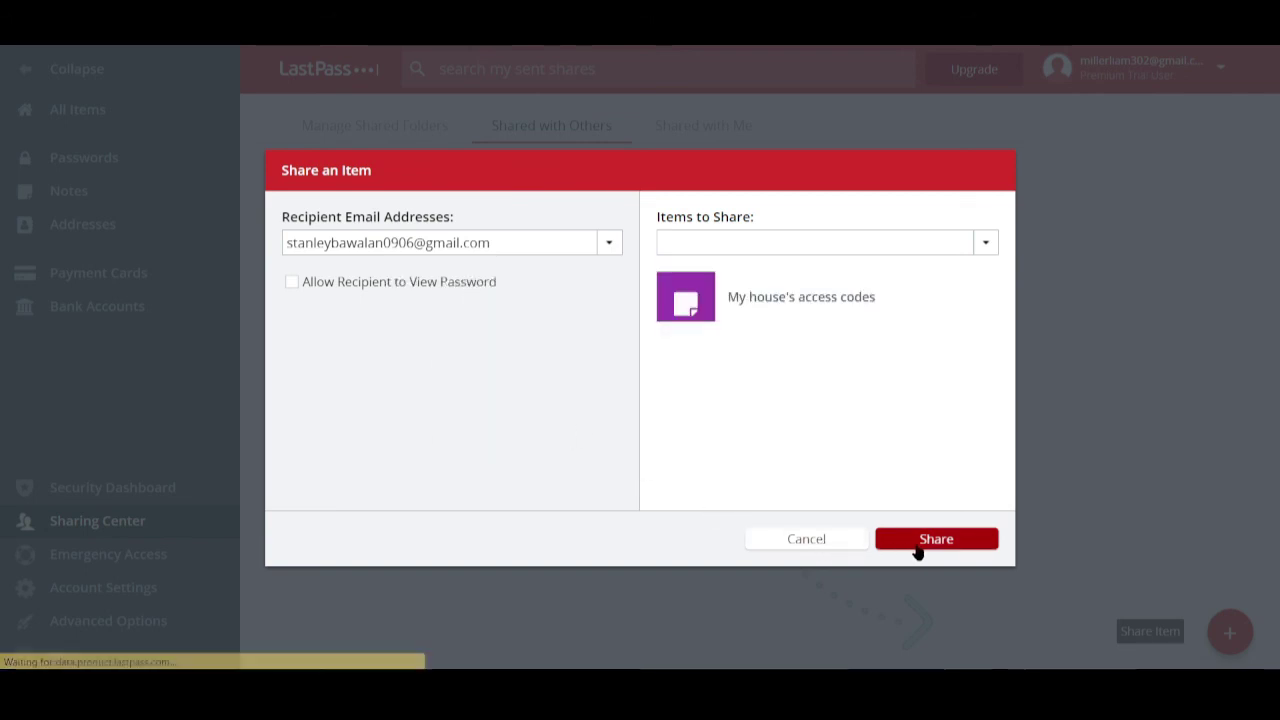
left_click(846, 537)
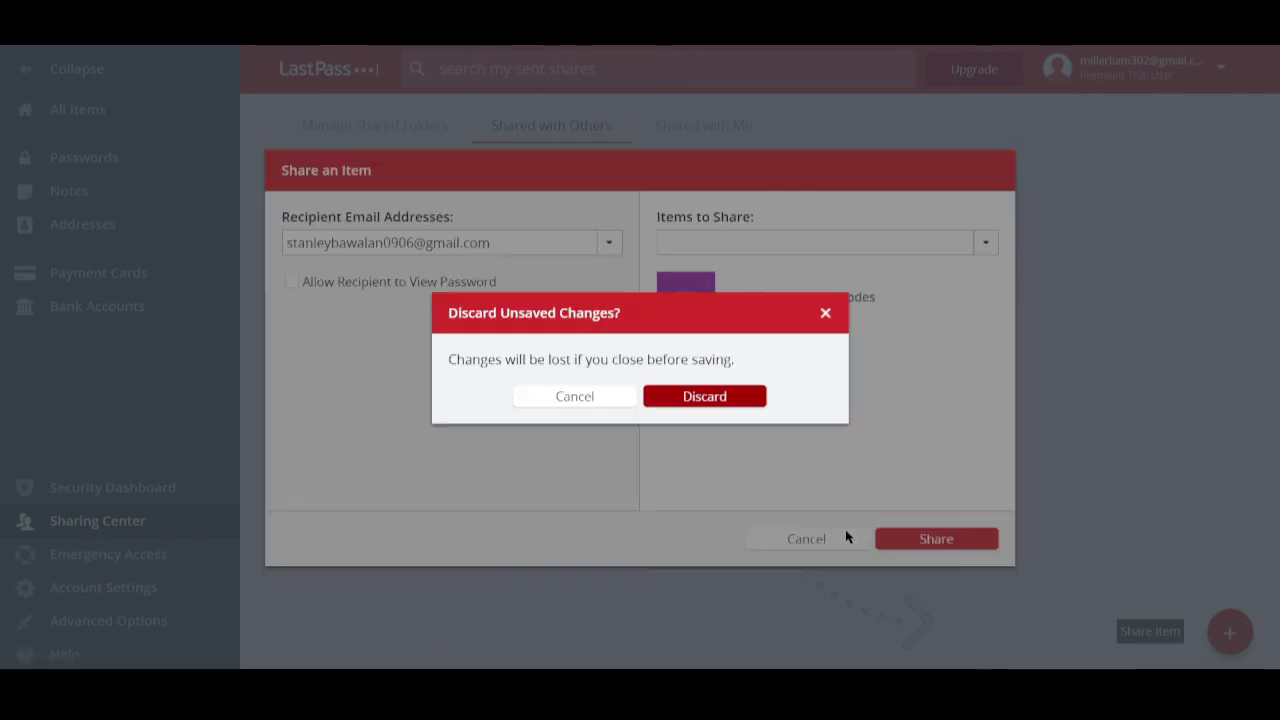
left_click(714, 401)
left_click(118, 568)
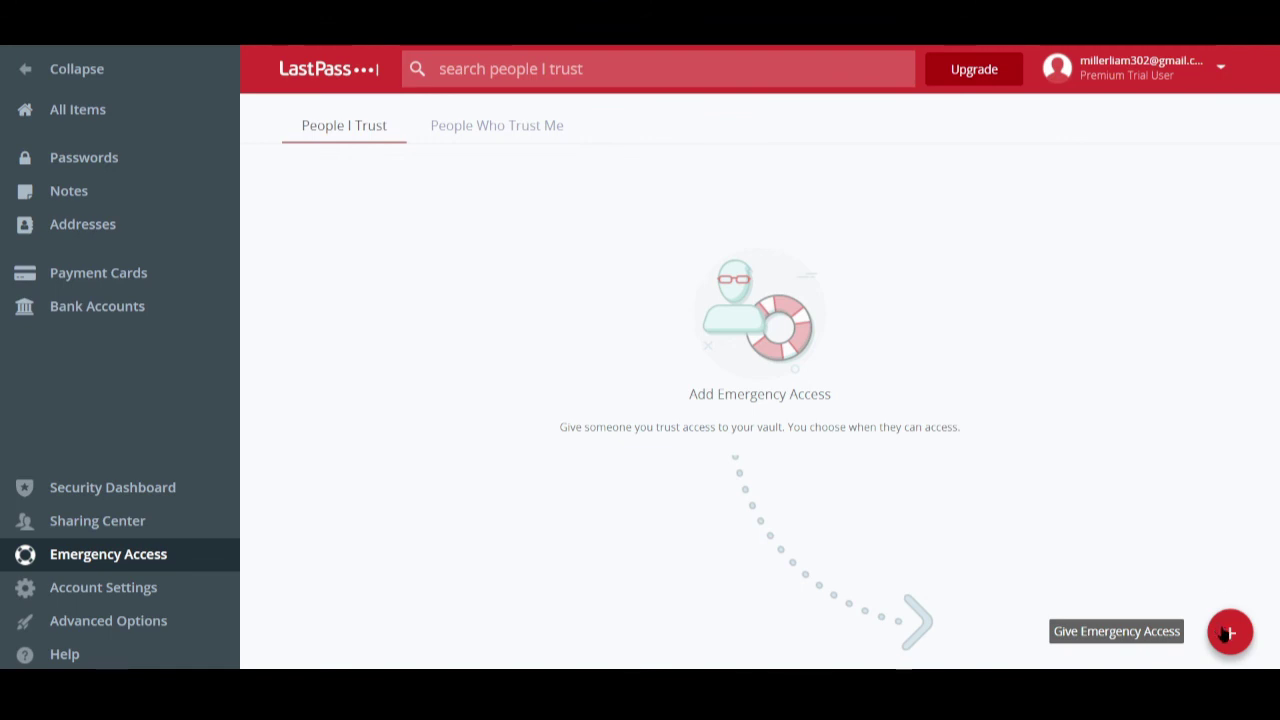
- View the empty People Who Trust Me list, then browse and close Account Settings
left_click(534, 131)
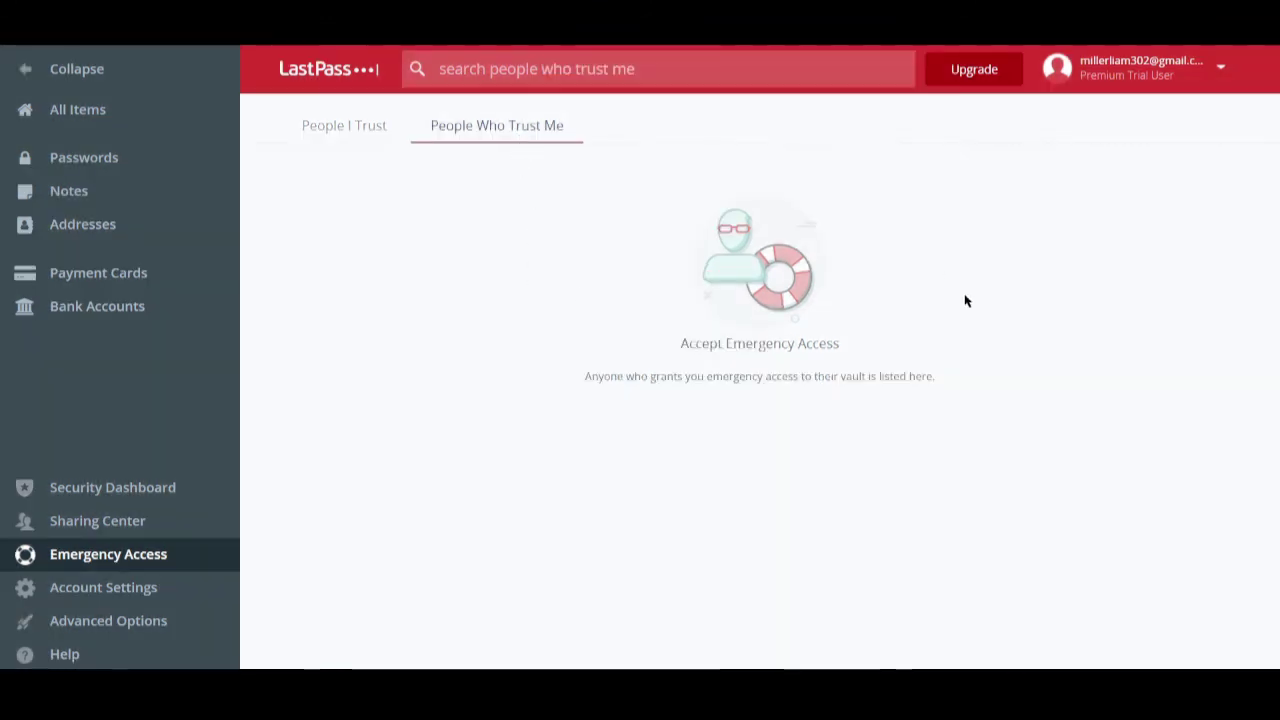
left_click(155, 590)
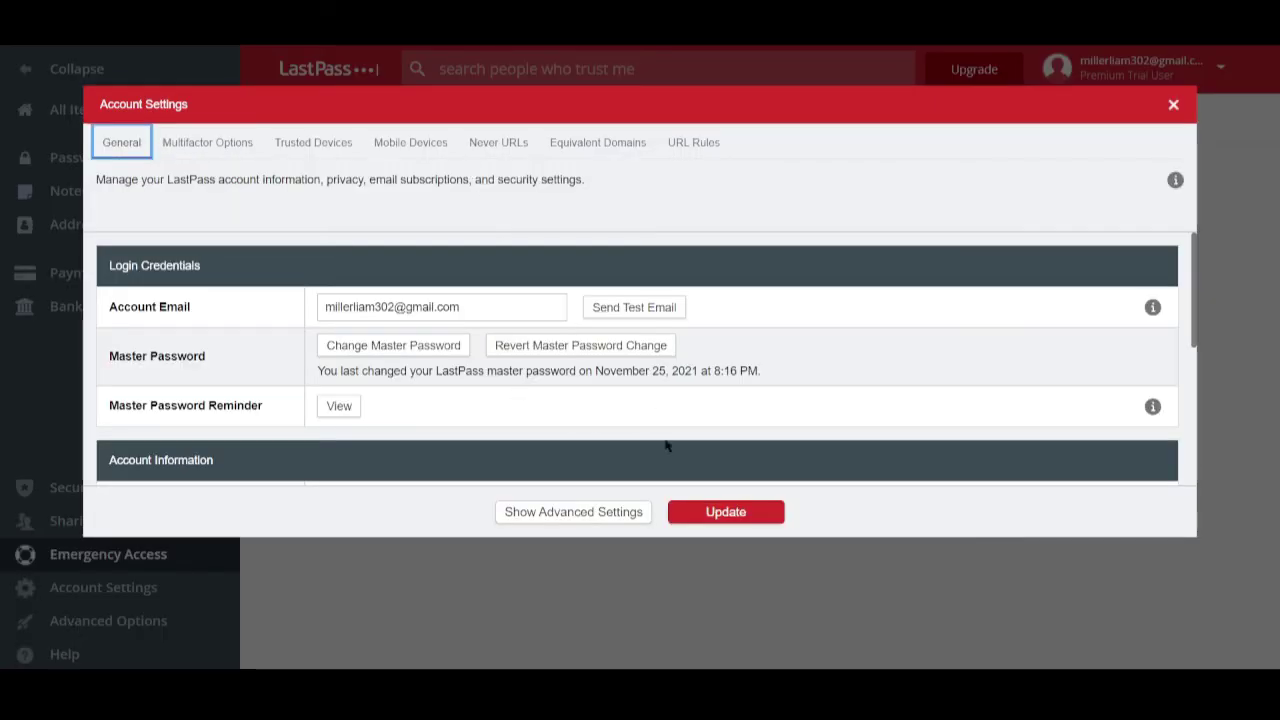
scroll(666, 445, "down", 5)
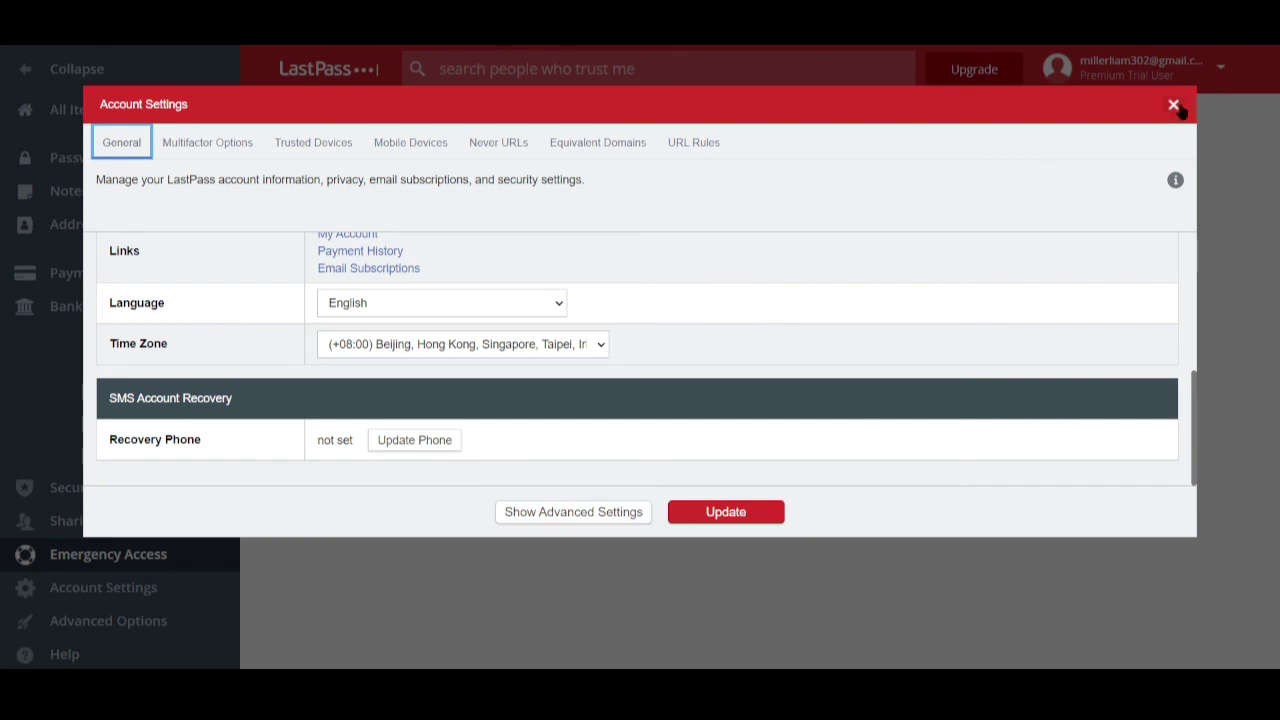
left_click(1174, 105)
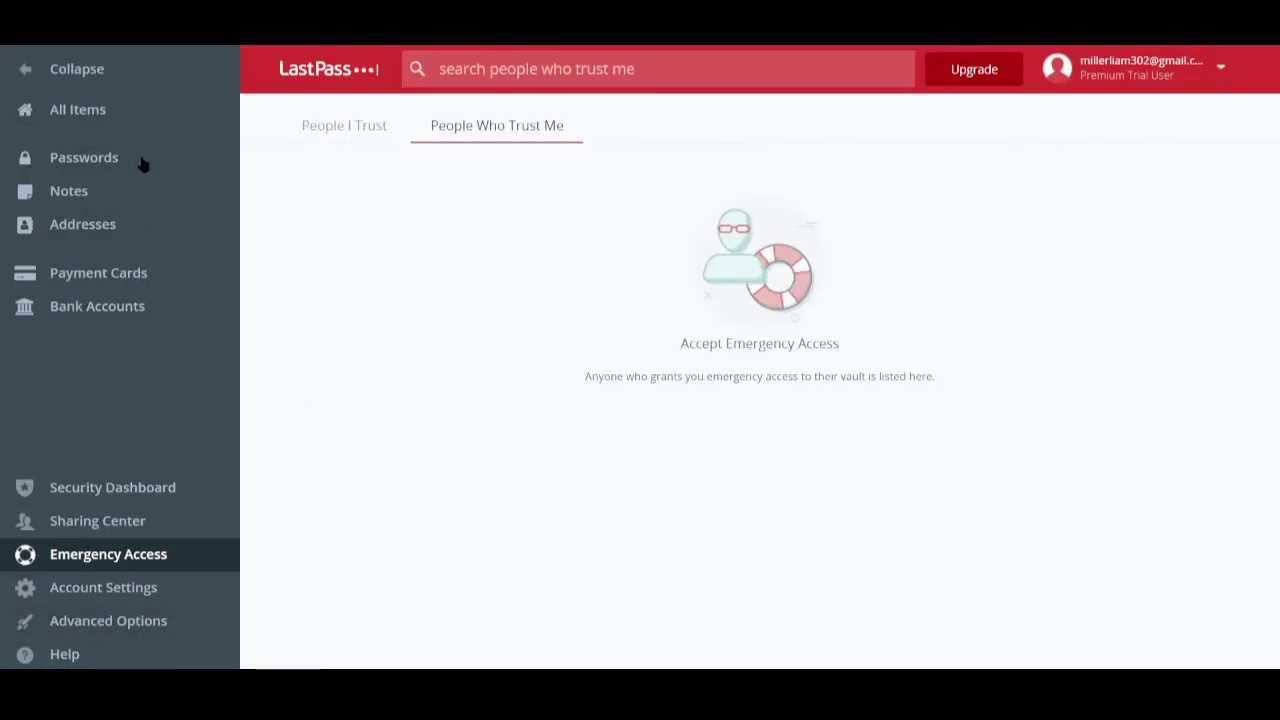